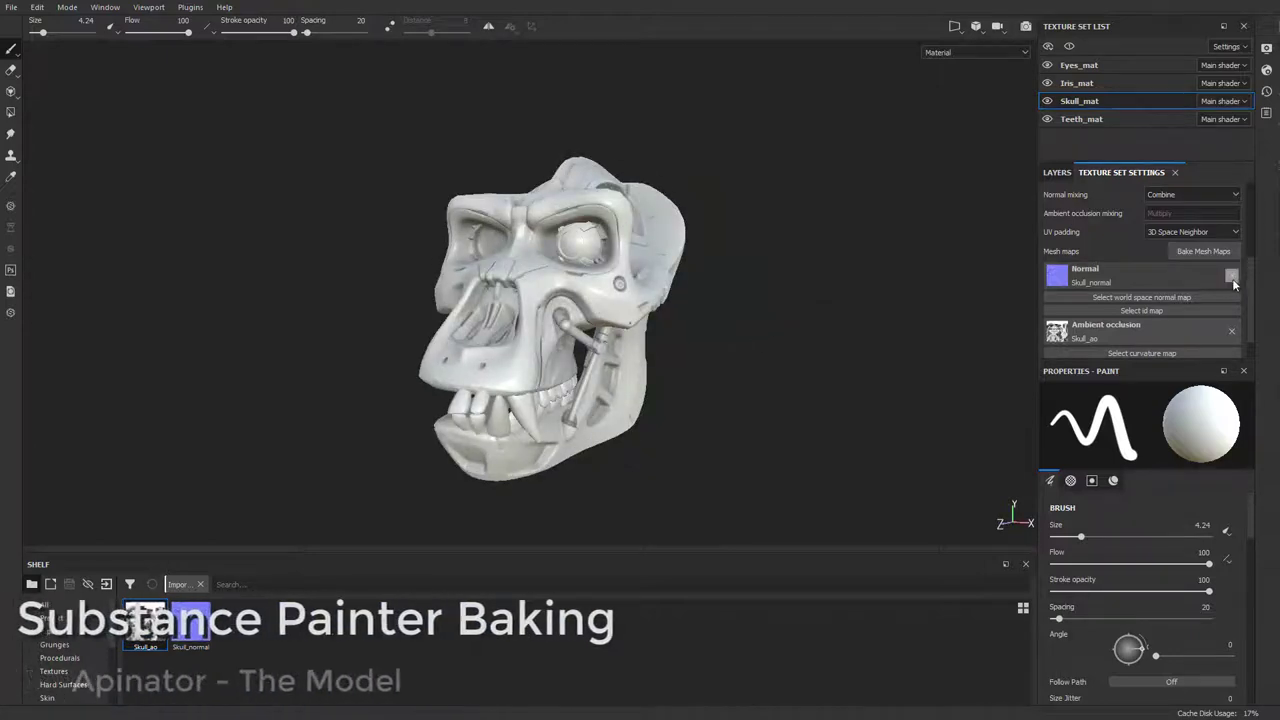
Remove Skull_mat's old Normal and Ambient occlusion mesh maps
left_click(1231, 275)
left_click(1233, 316)
left_click_drag(746, 286, 689, 351, "alt")
left_click_drag(762, 314, 785, 300, "alt")
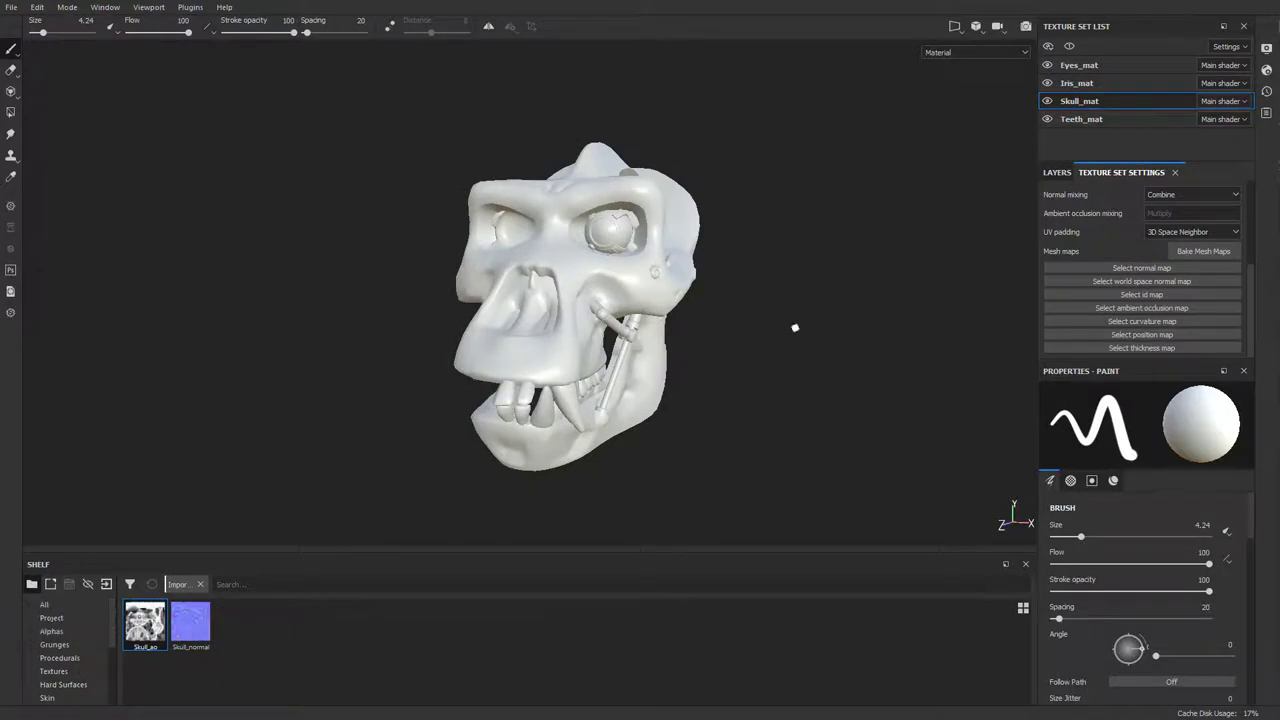
Open the mesh-map bake settings and set the output size to 4096
left_click(1220, 251)
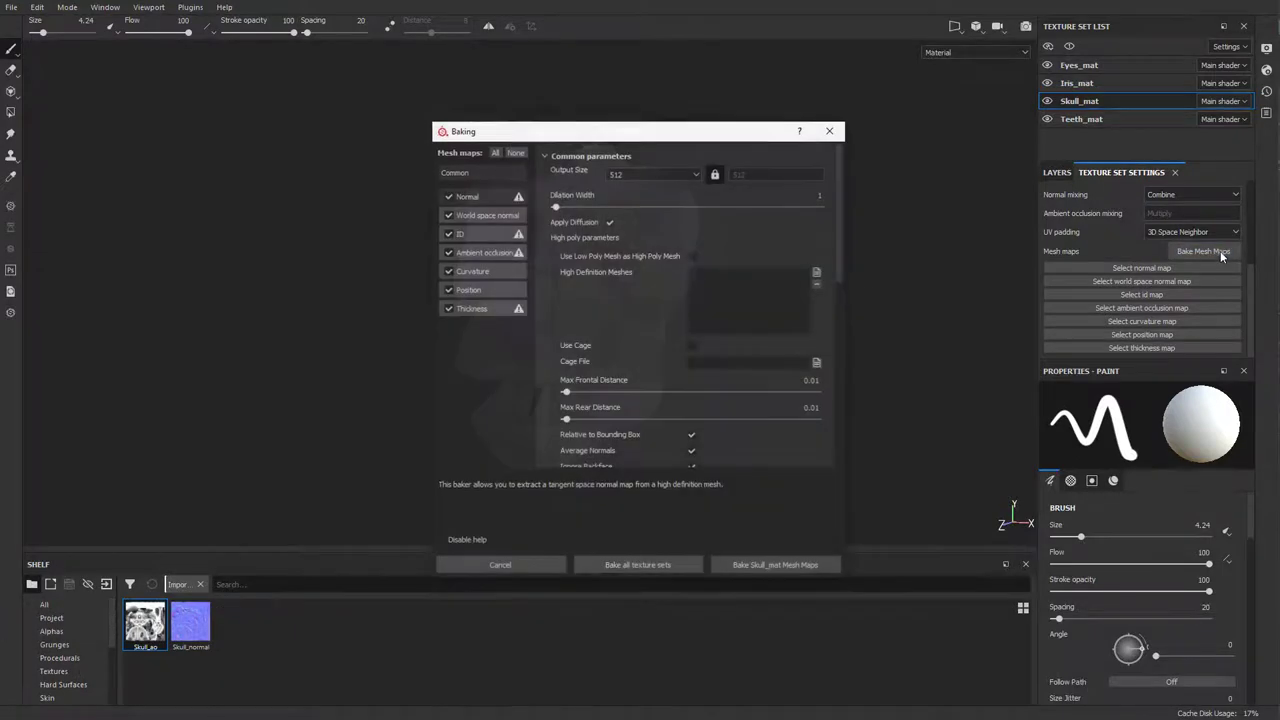
left_click(694, 175)
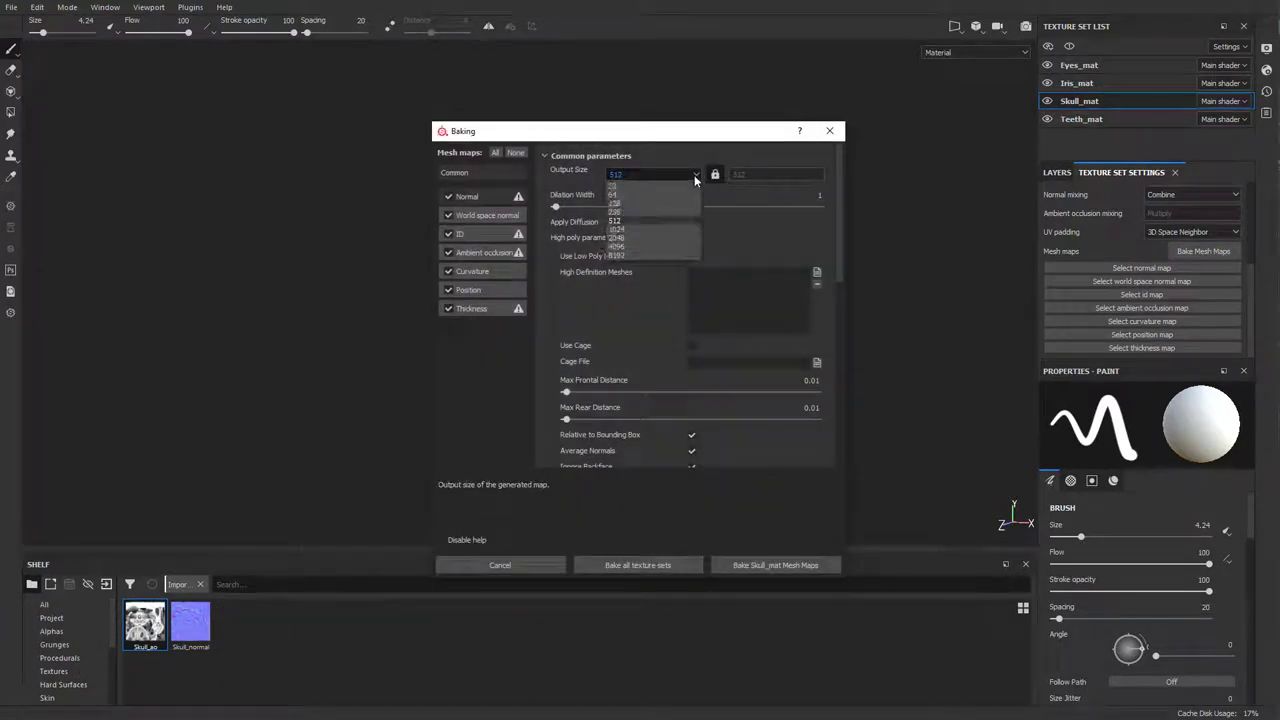
left_click(646, 246)
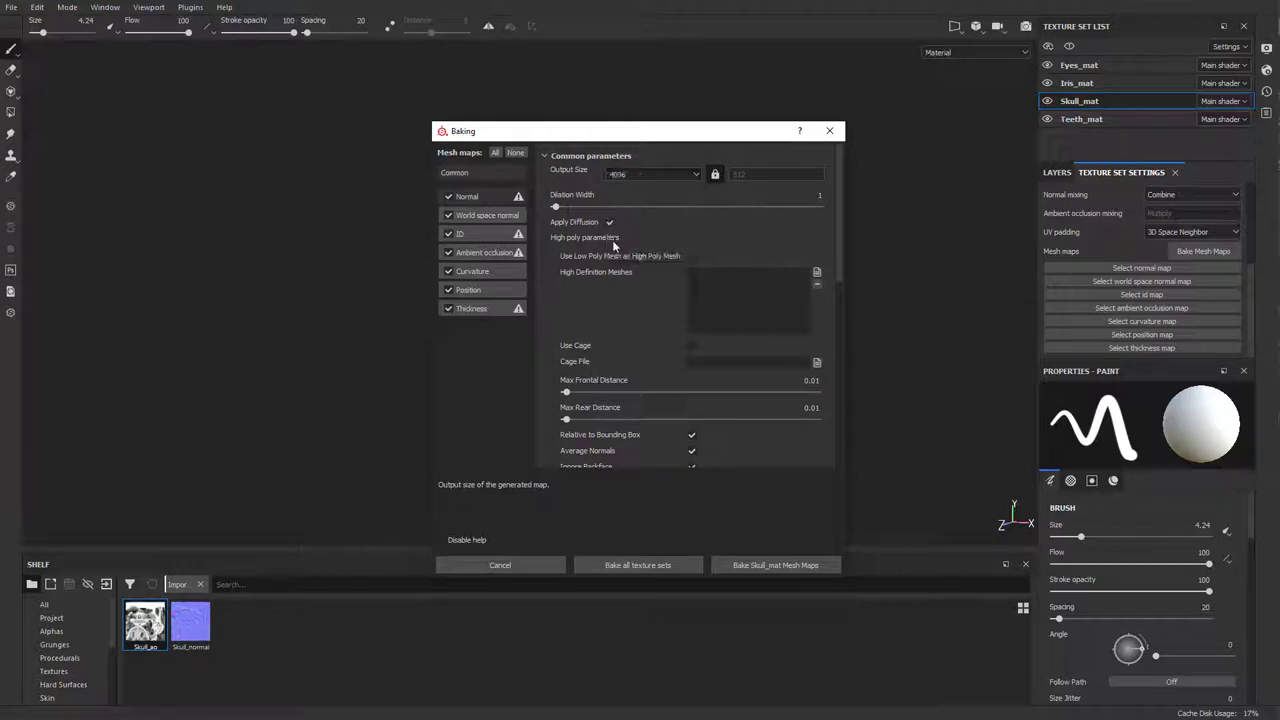
Load ApeSkull_high.fbx as the bake's high-definition mesh
left_click(817, 274)
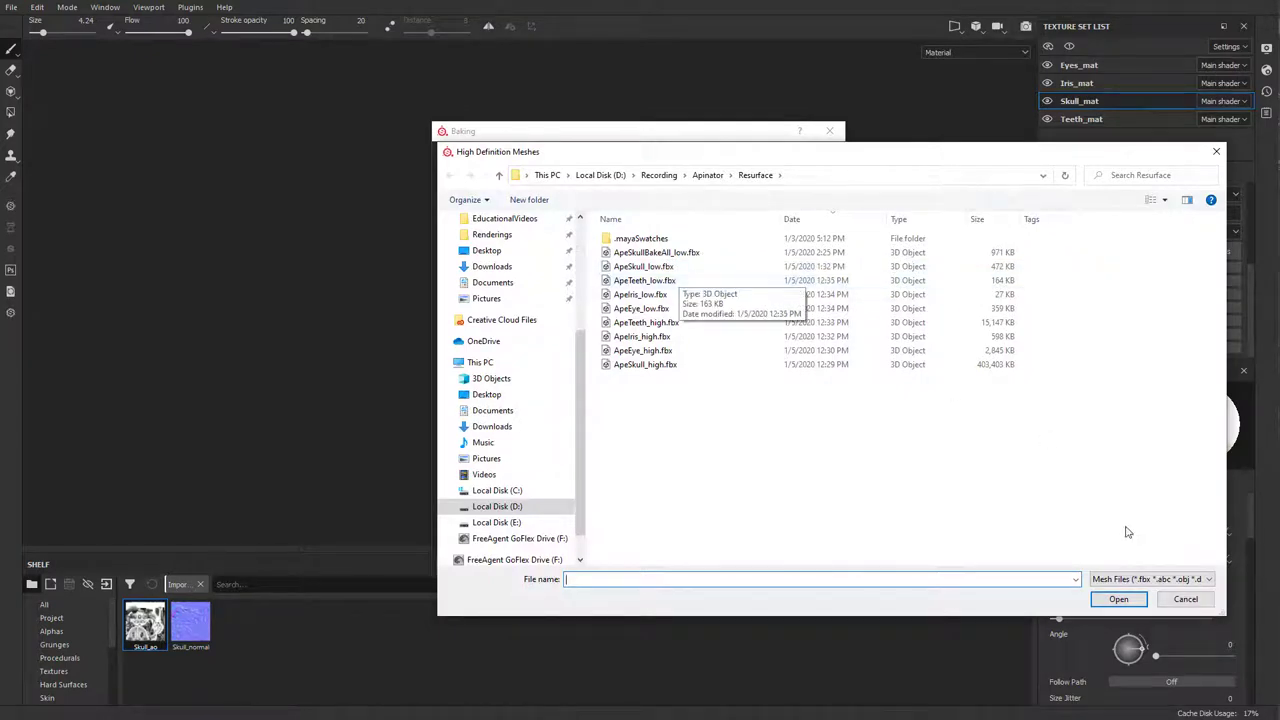
left_click(1185, 598)
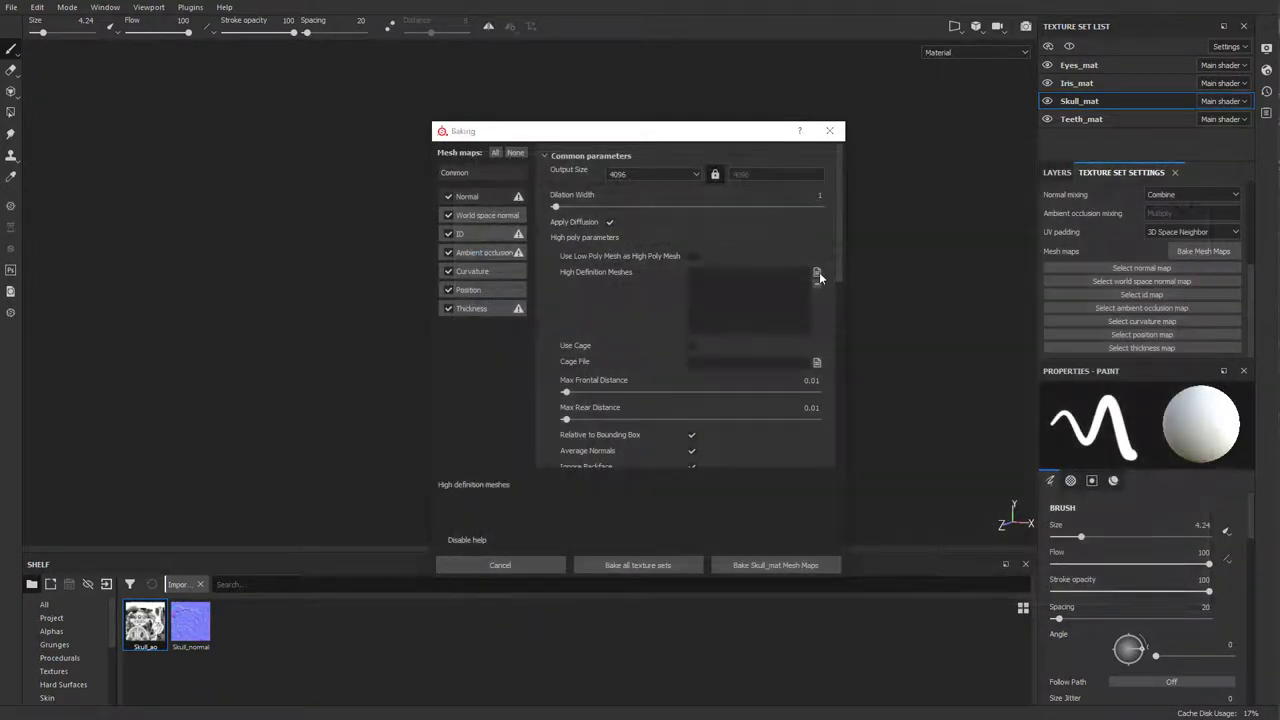
left_click(819, 272)
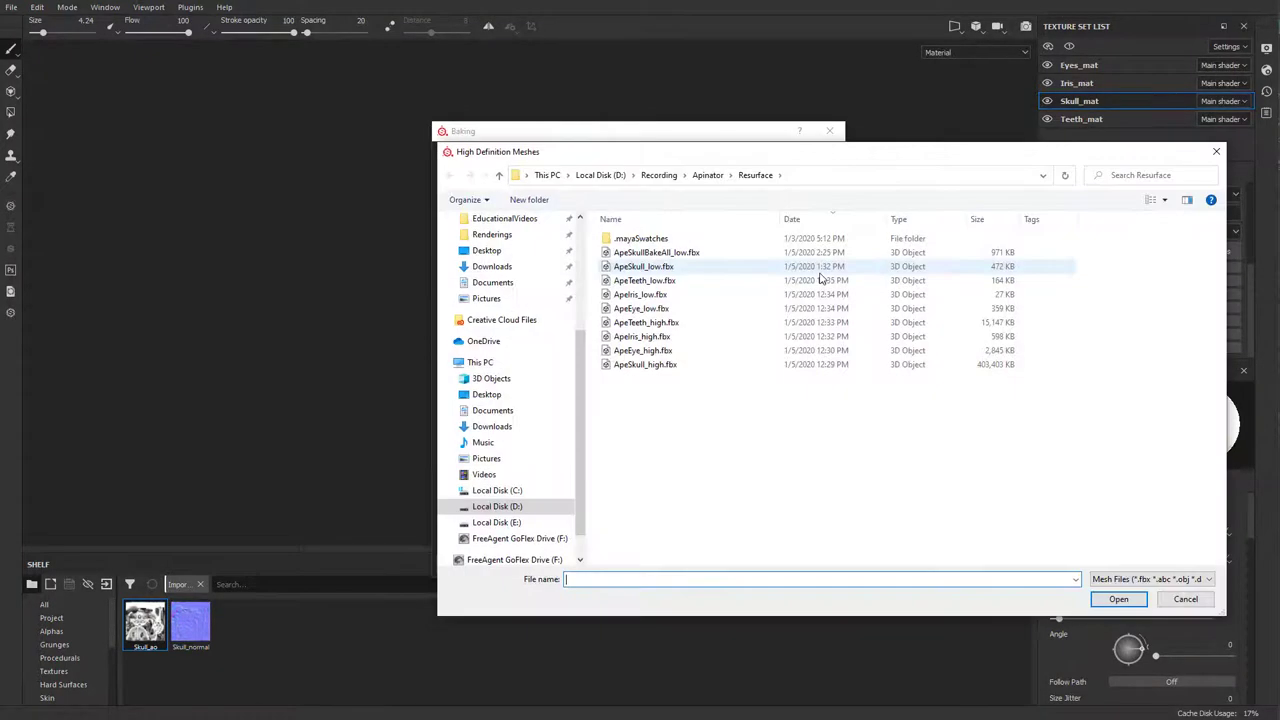
double_click(646, 364)
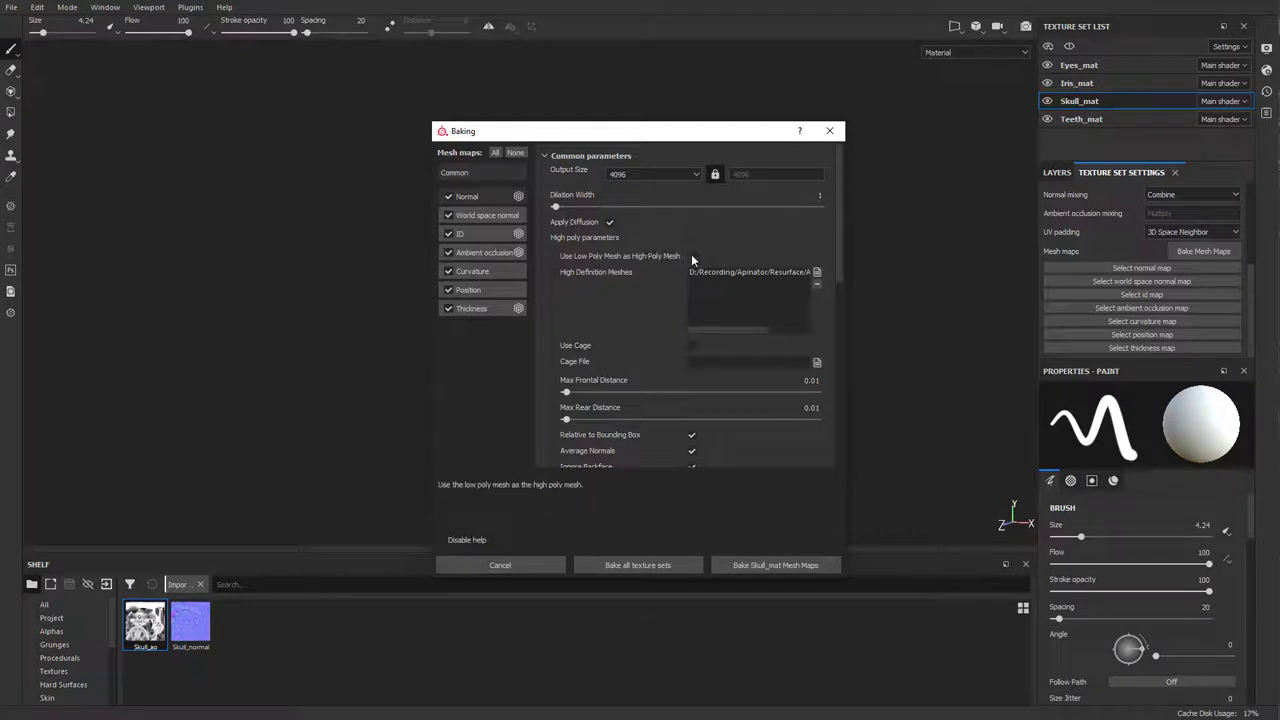
Set high/low poly matching to By Mesh Name
scroll(627, 304, "down", 3)
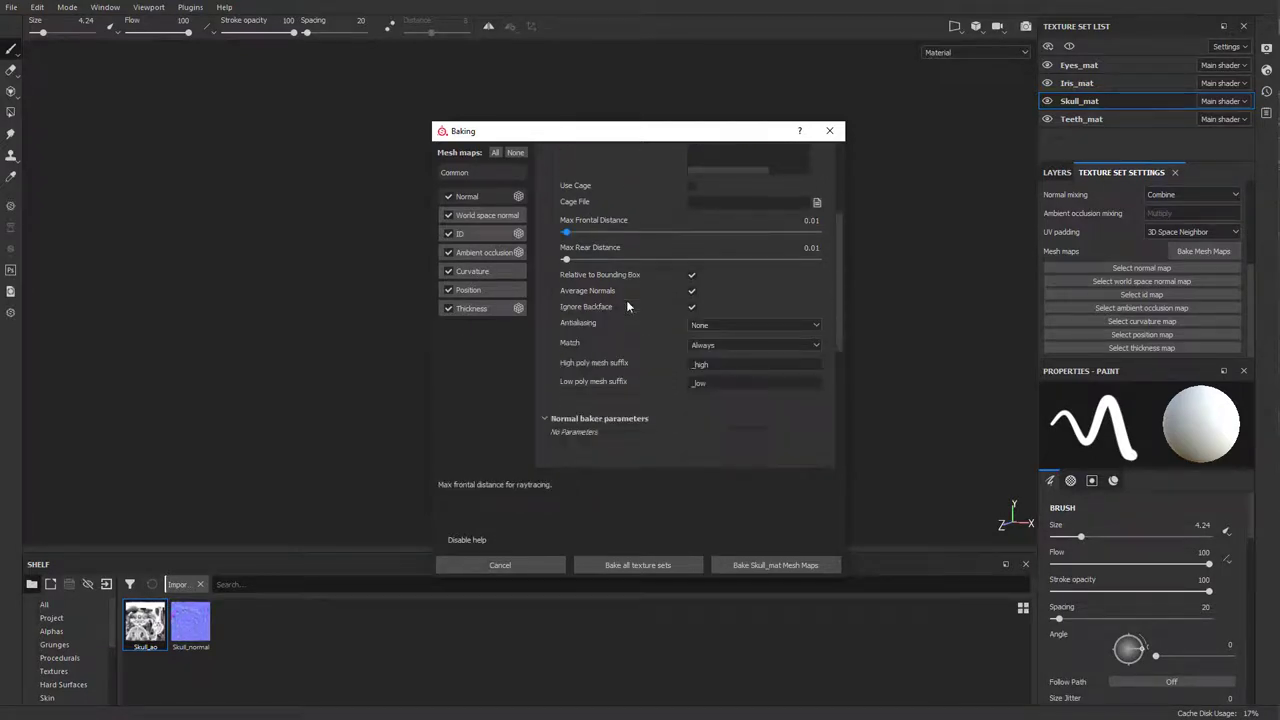
left_click(697, 347)
left_click(723, 368)
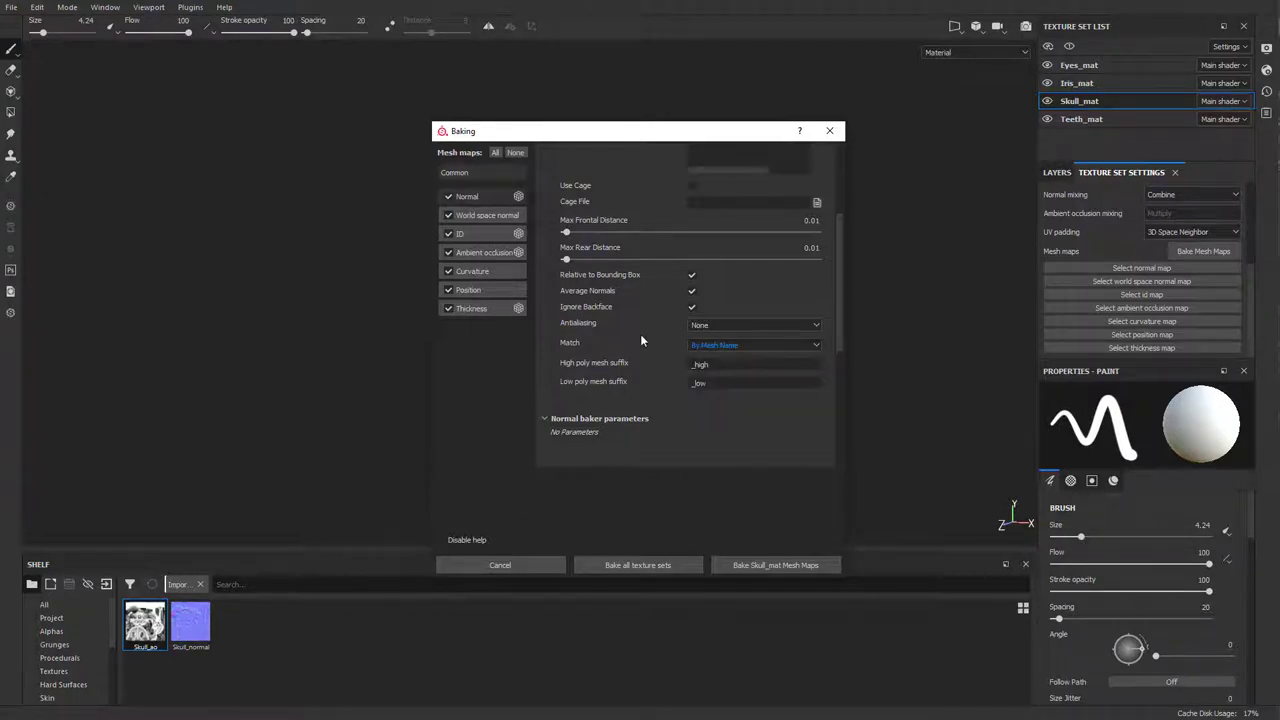
Review the Normal, World space normal, ID and AO bakers, keeping Self Occlusion at Always
scroll(640, 334, "up", 3)
left_click(483, 196)
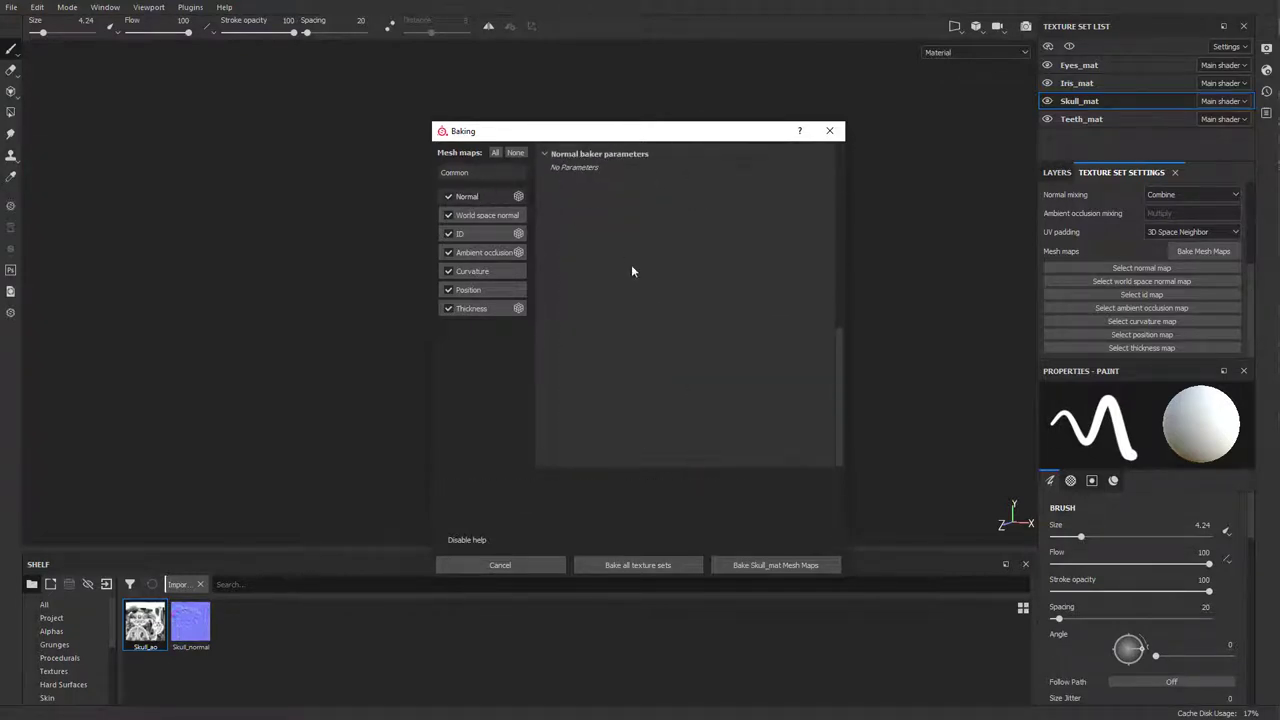
scroll(630, 240, "up", 4)
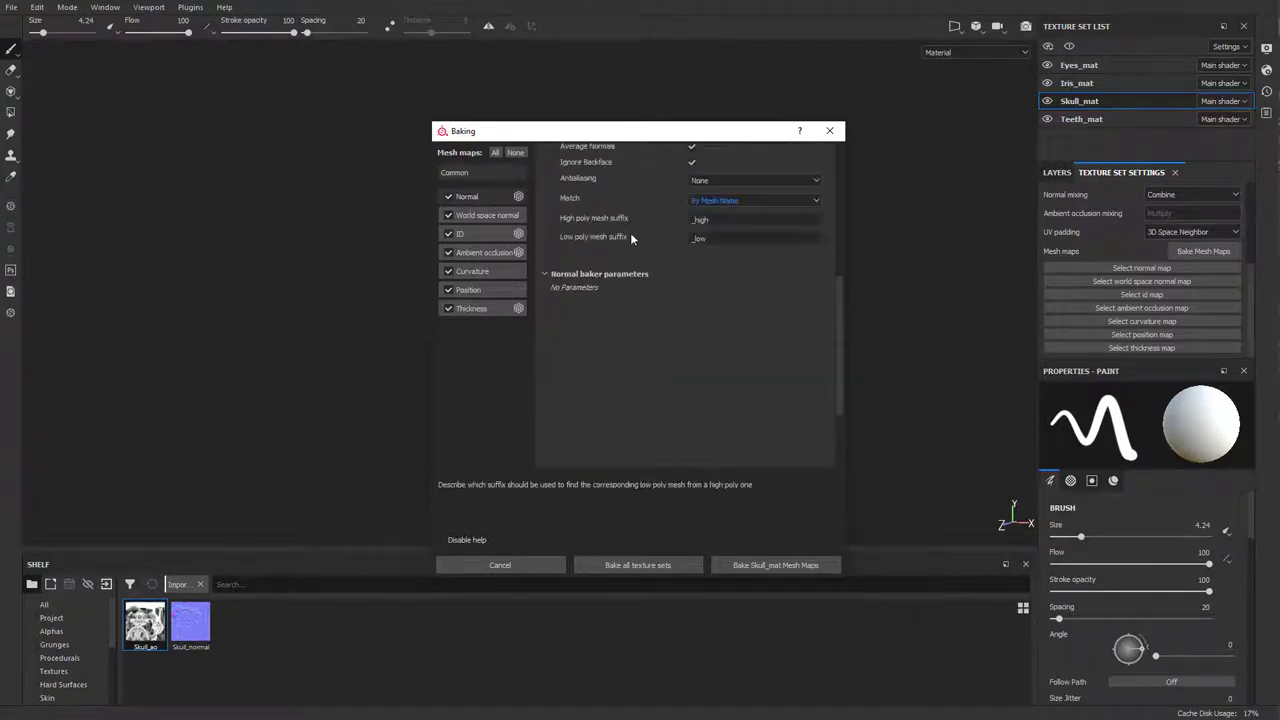
left_click(488, 216)
left_click(472, 236)
left_click(480, 252)
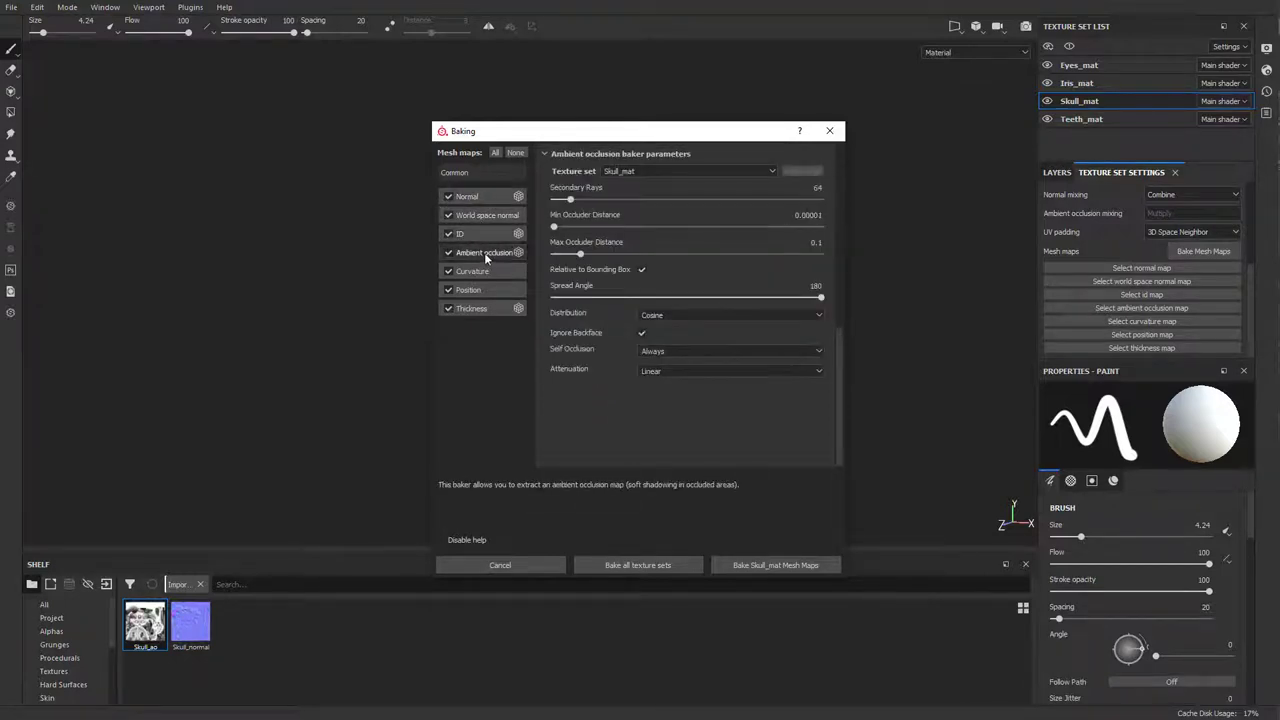
left_click(697, 352)
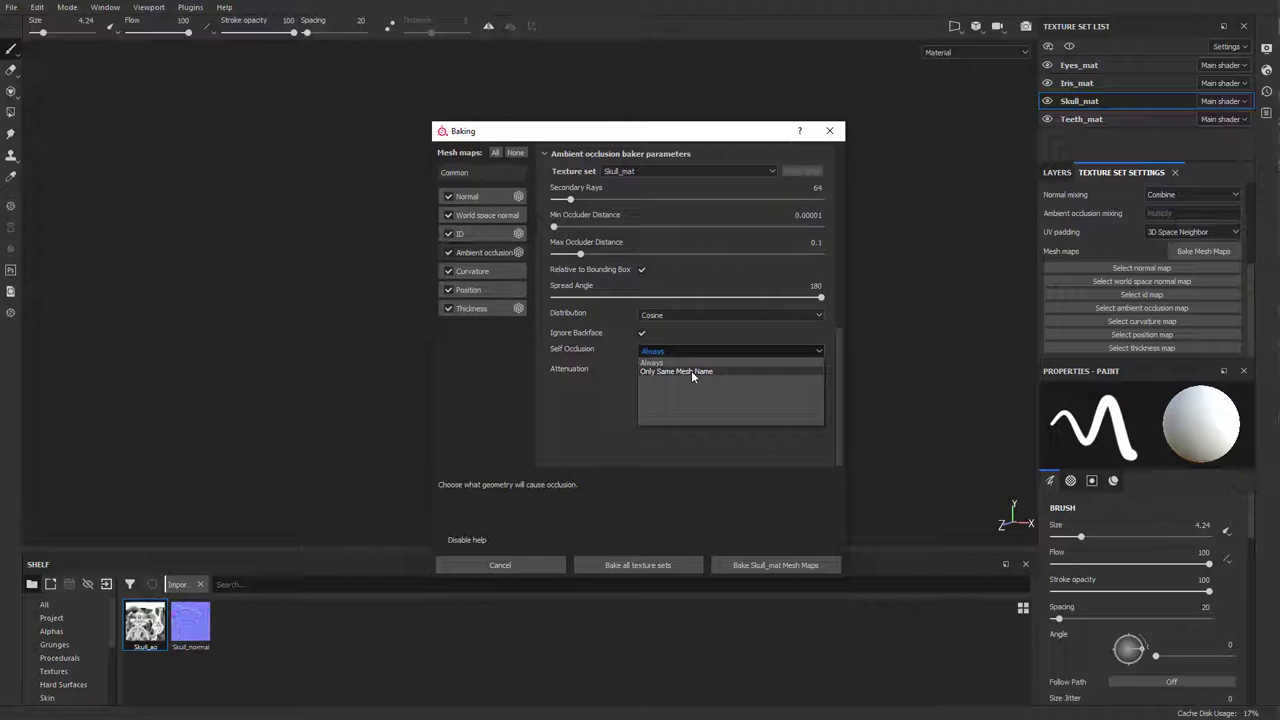
left_click(690, 351)
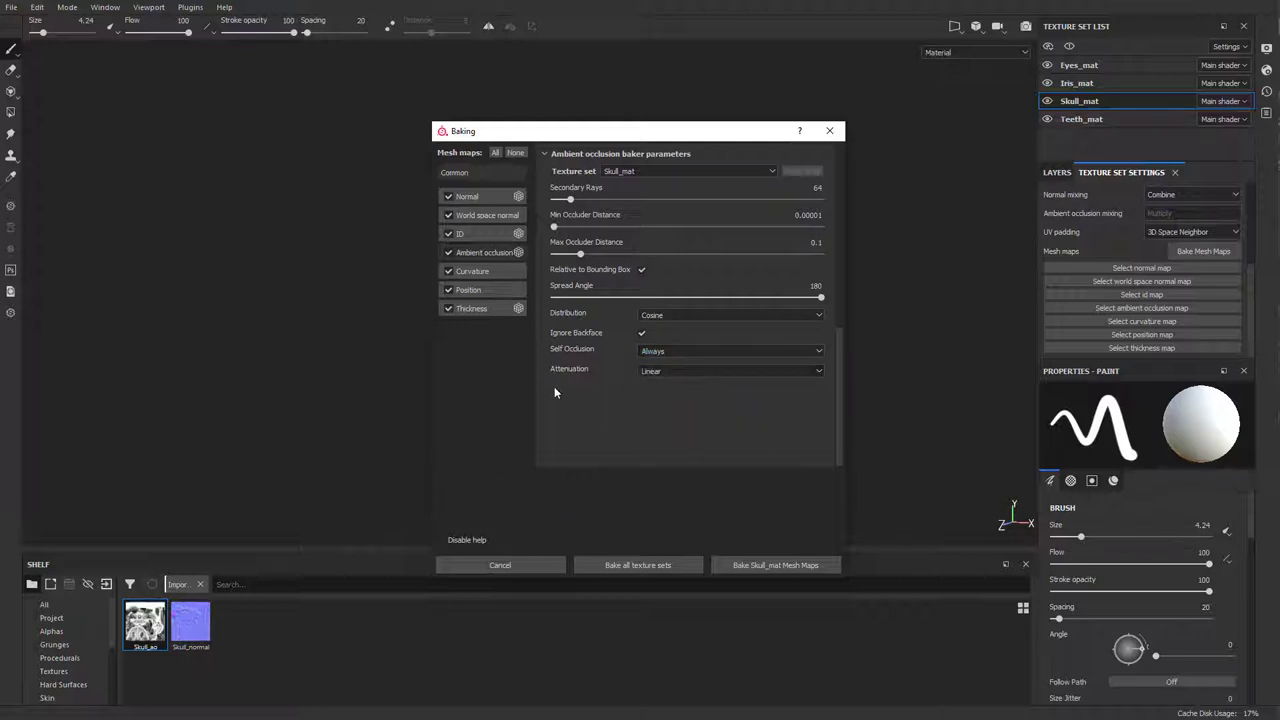
scroll(545, 393, "up", 1)
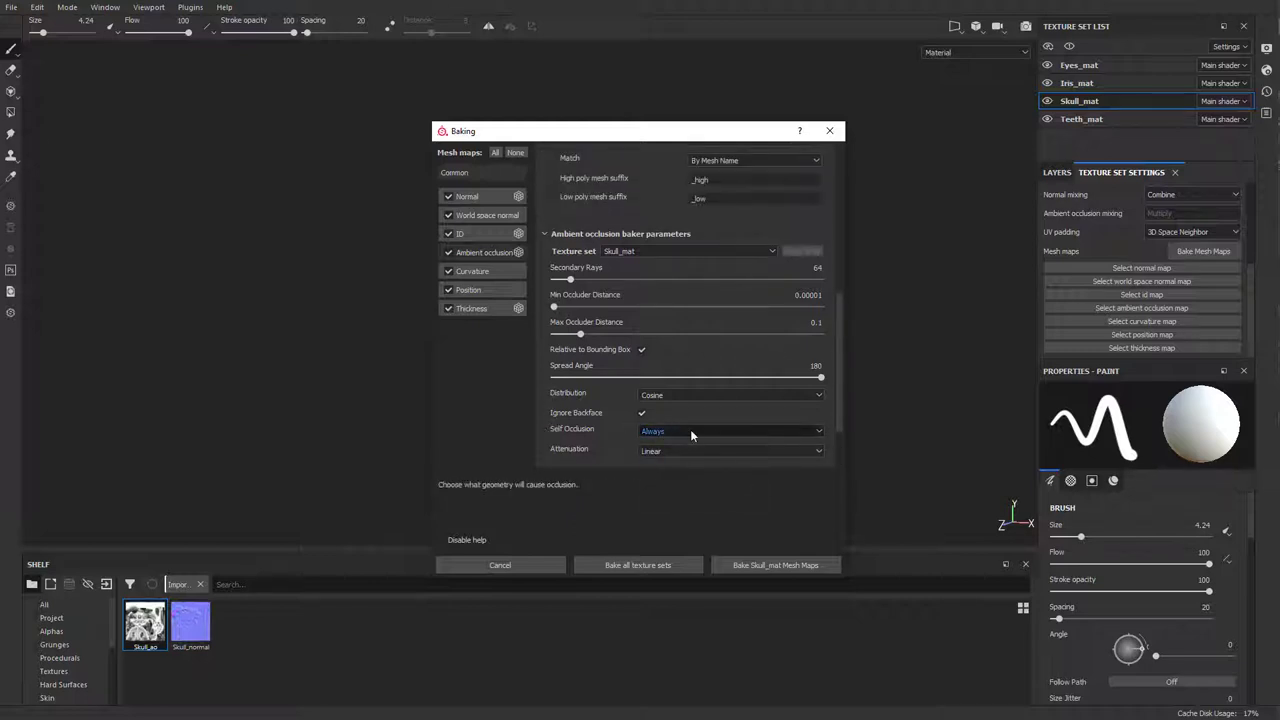
scroll(681, 435, "up", 2)
scroll(680, 435, "up", 1)
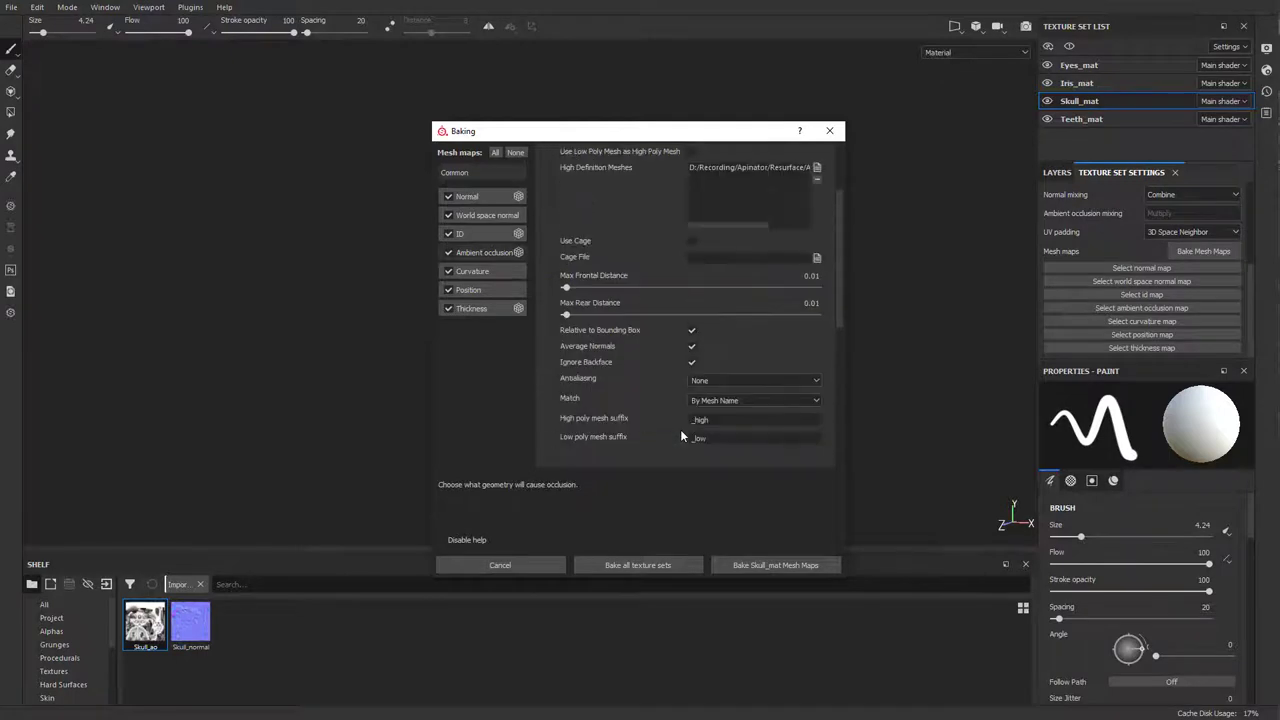
scroll(680, 435, "up", 1)
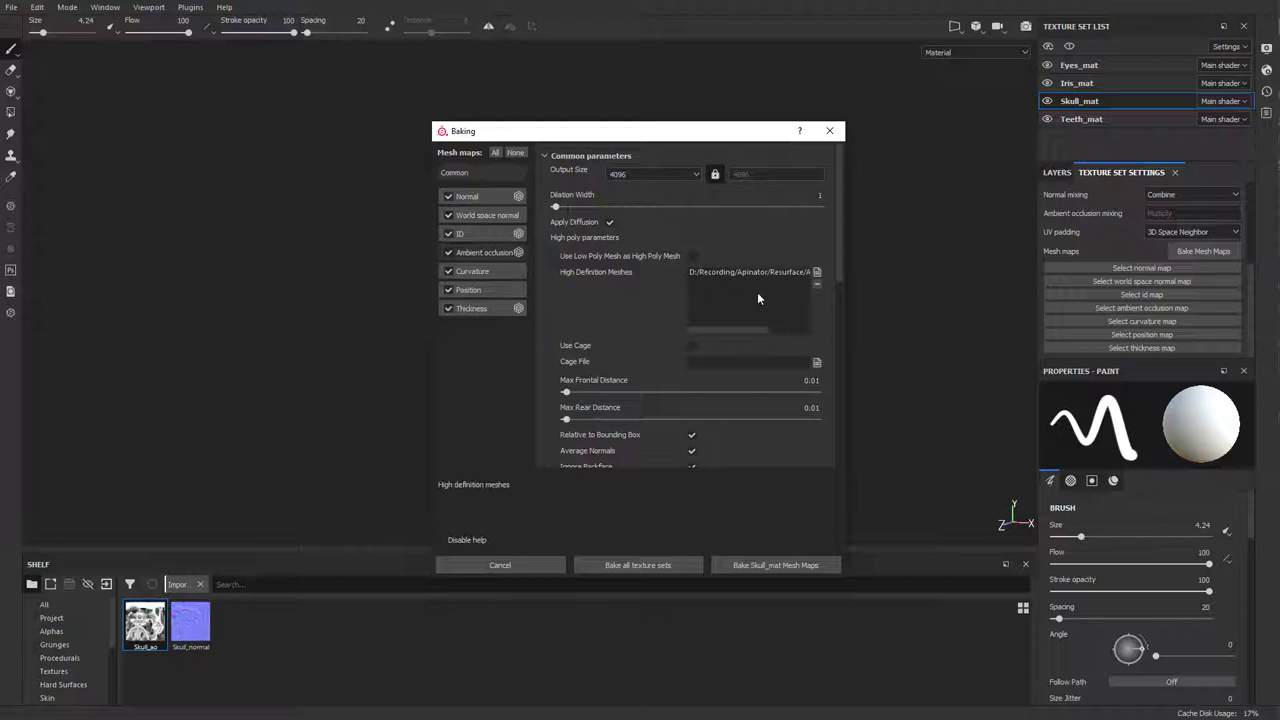
Bake the Skull_mat mesh maps while monitoring CPU load in Task Manager
left_click(788, 566)
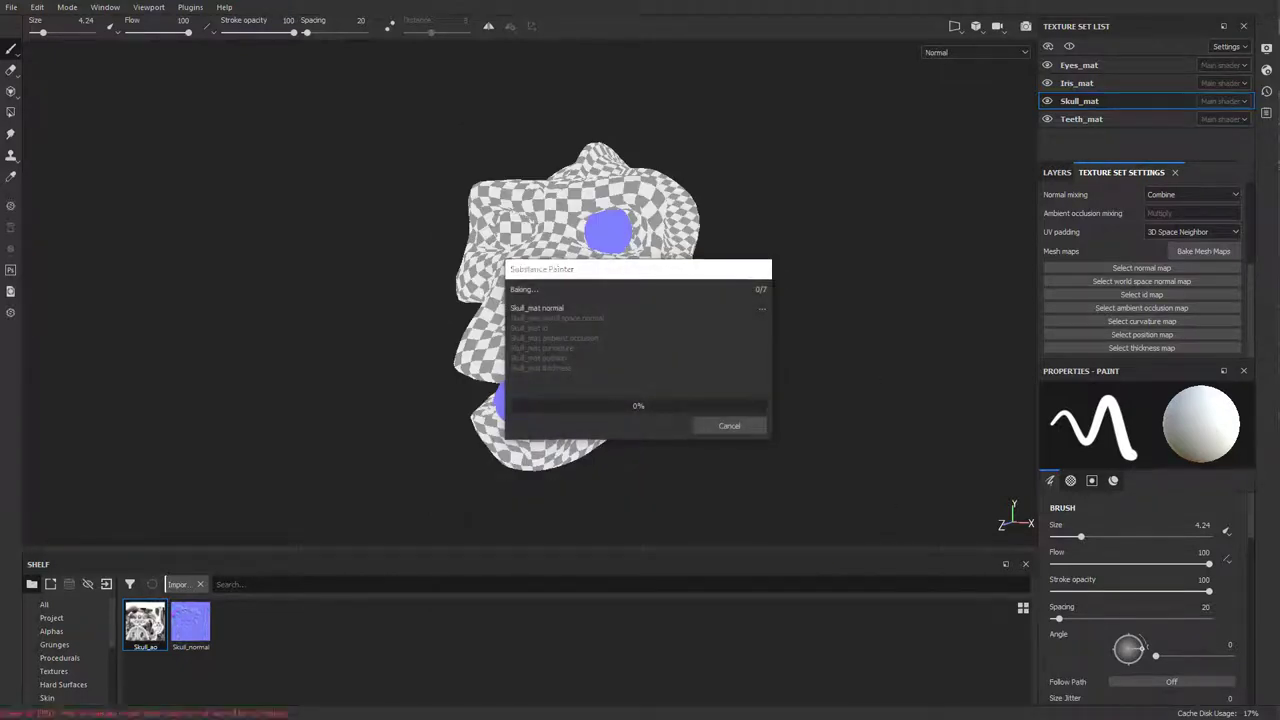
key("ctrl+shift+Escape")
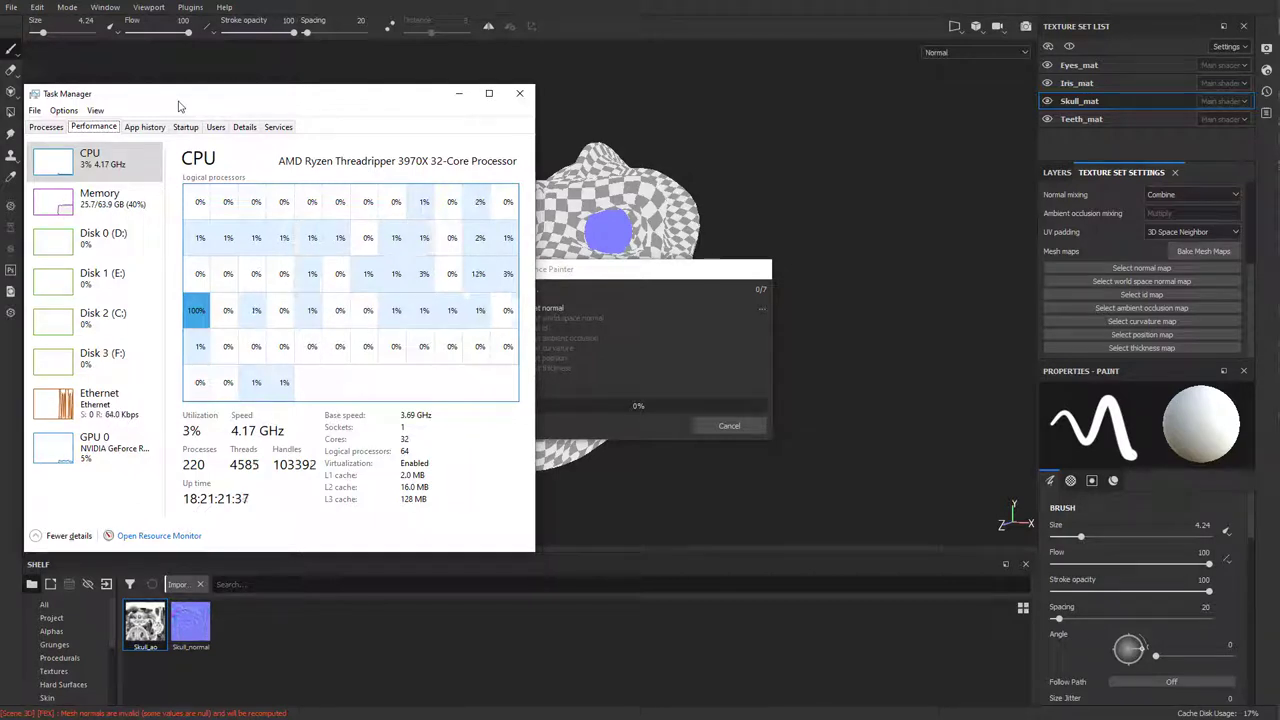
left_click_drag(179, 106, 142, 111)
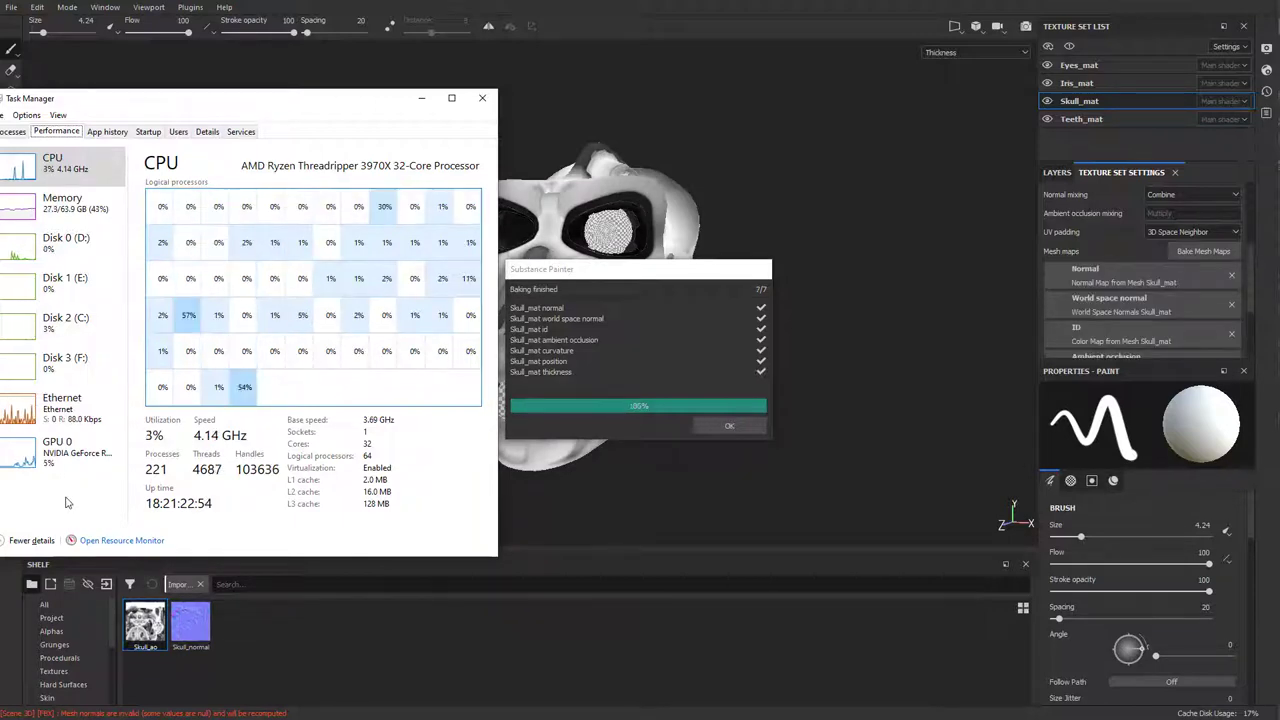
Close Task Manager and the finished bake report
left_click(482, 97)
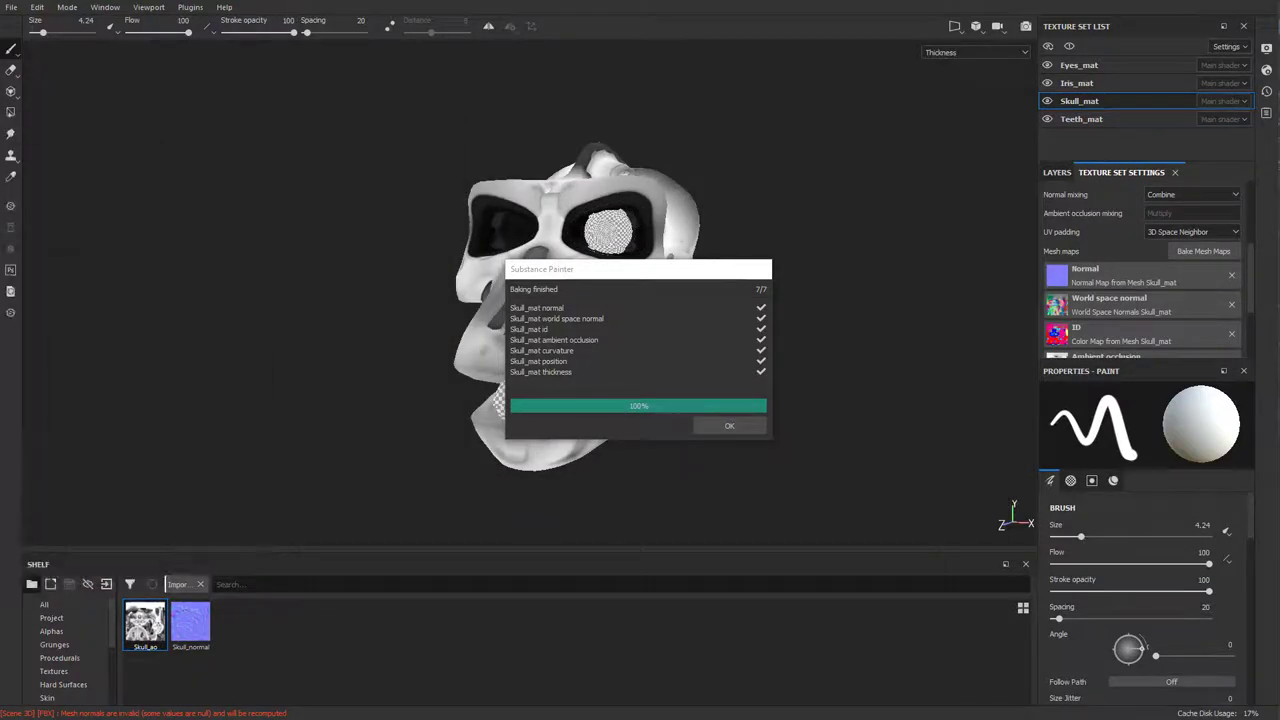
left_click(748, 426)
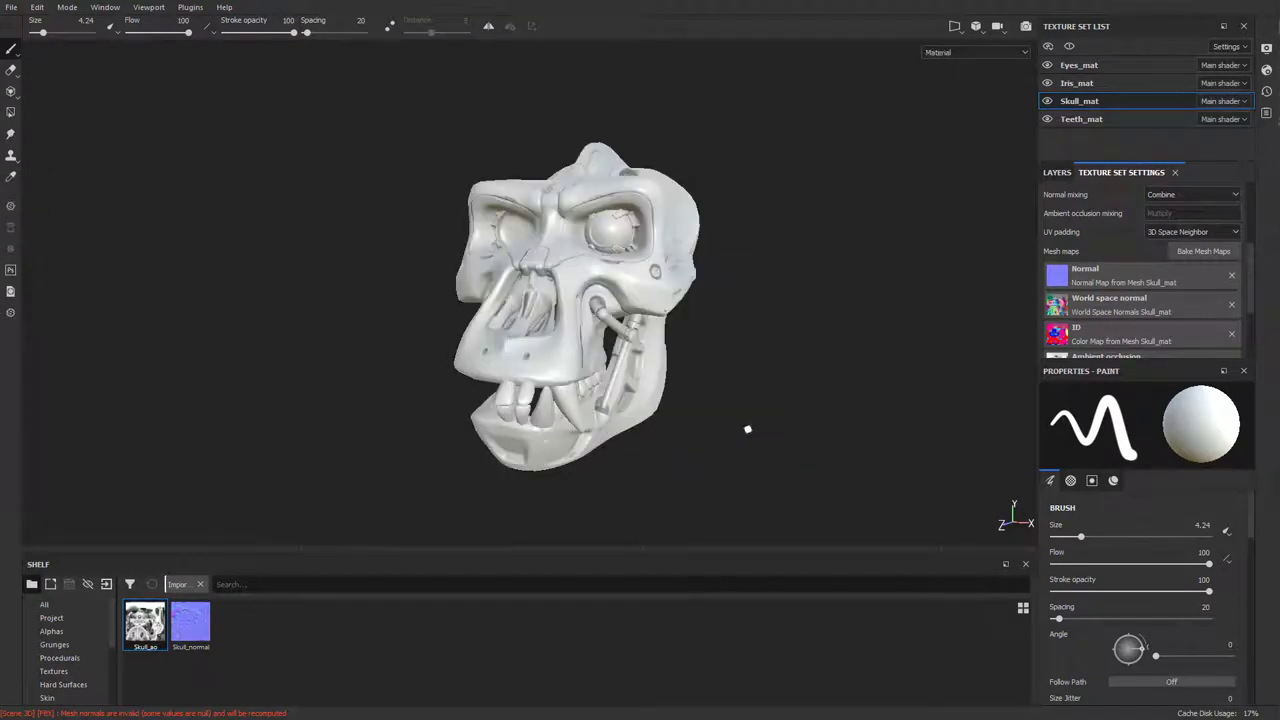
left_click_drag(773, 380, 782, 289, "alt")
Display the skull's baked Normal channel in the viewport and cycle channels back to it
left_click(964, 54)
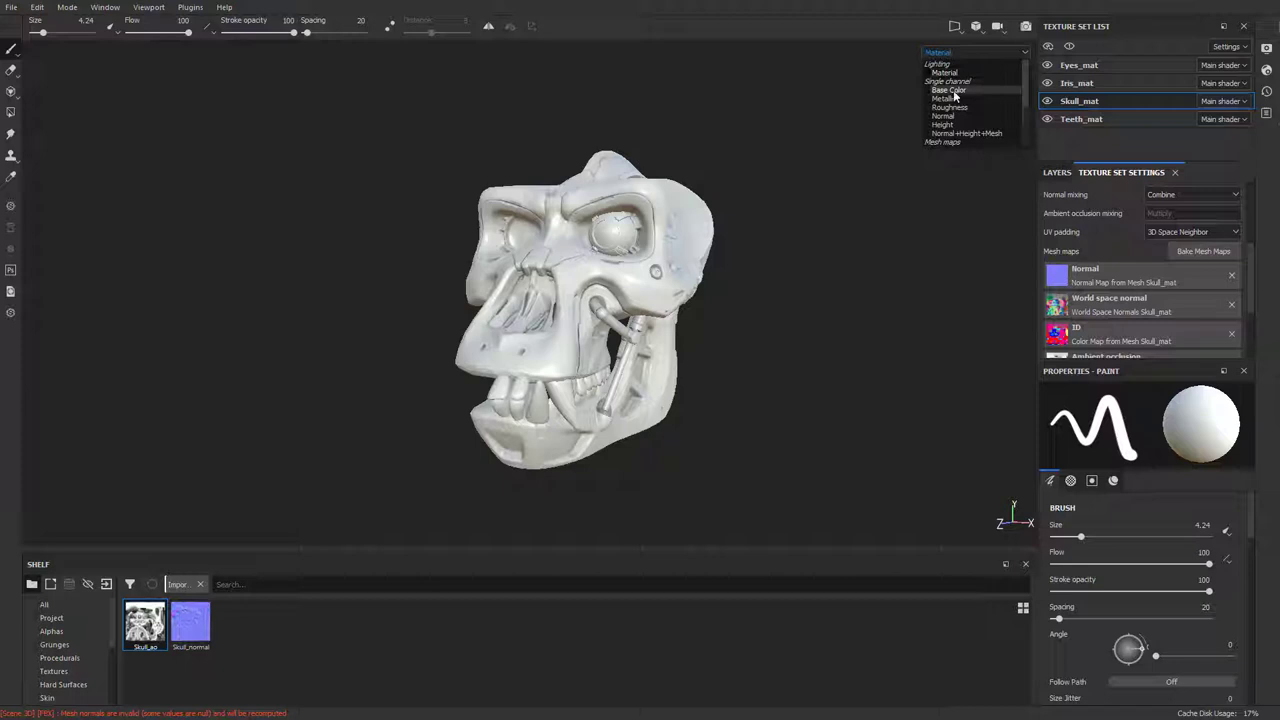
scroll(950, 90, "down", 3)
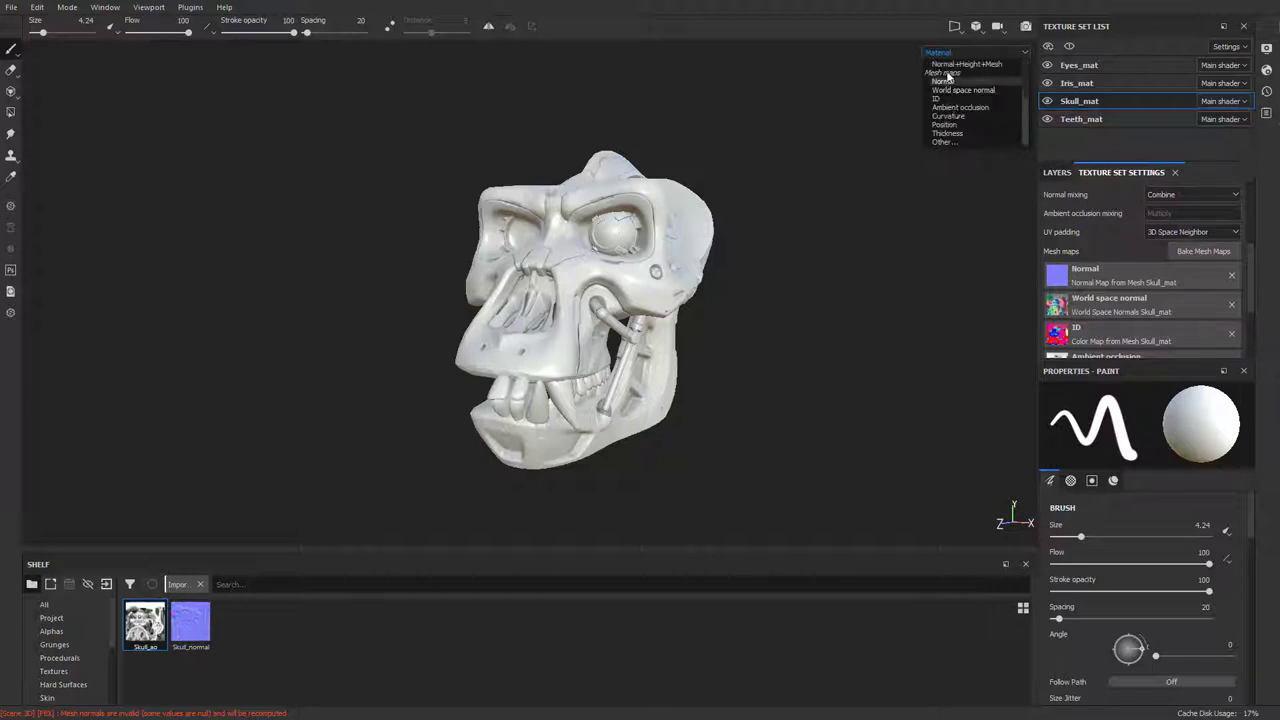
left_click(945, 80)
left_click_drag(749, 269, 807, 281, "alt")
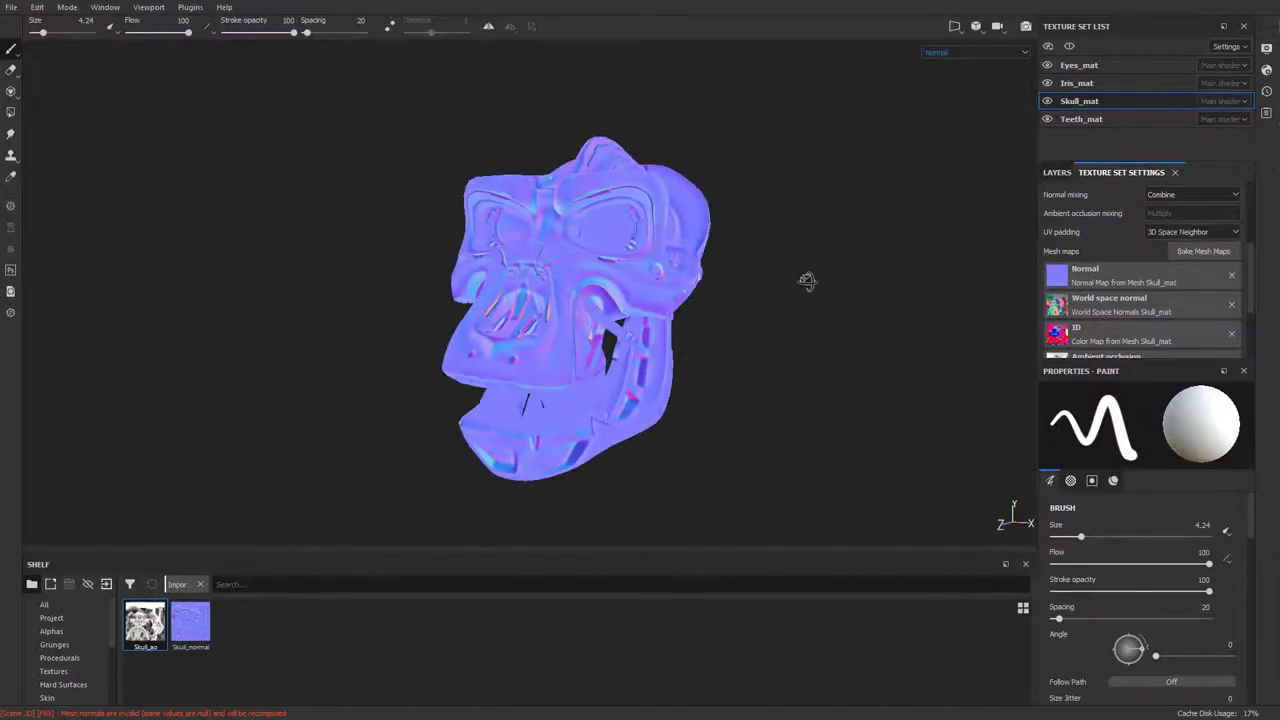
key("c")
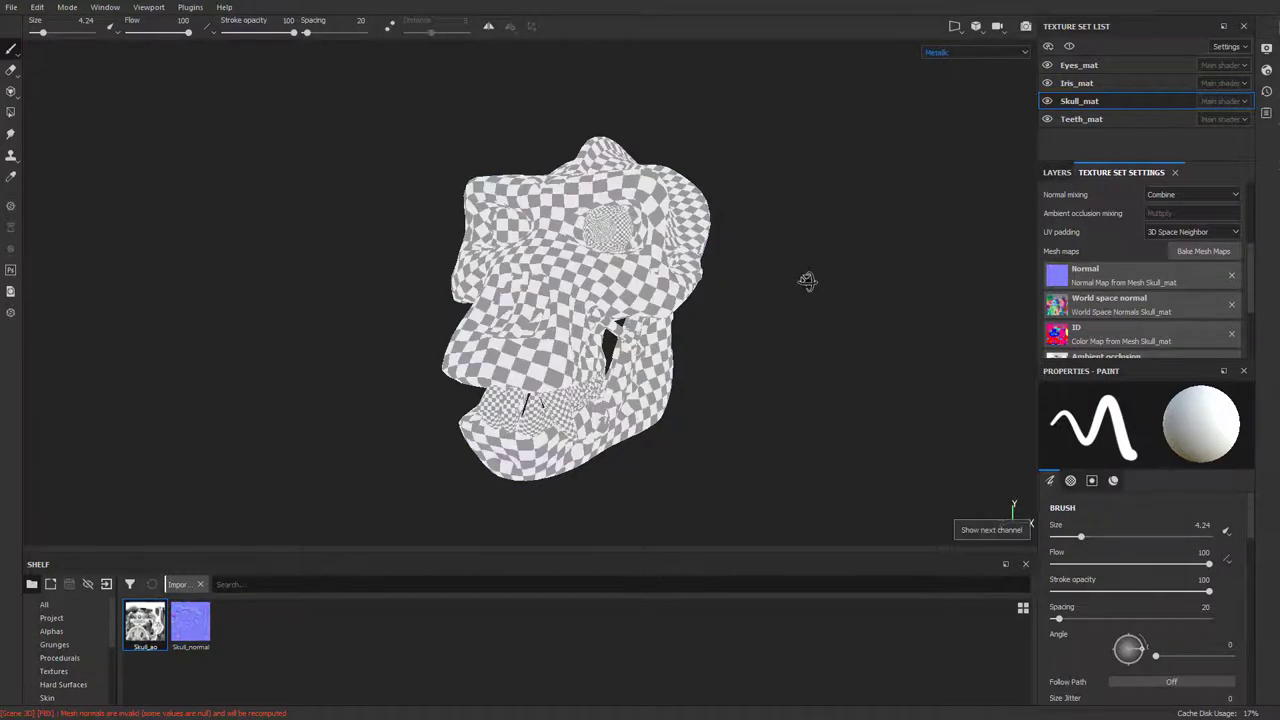
key("c")
key("c")
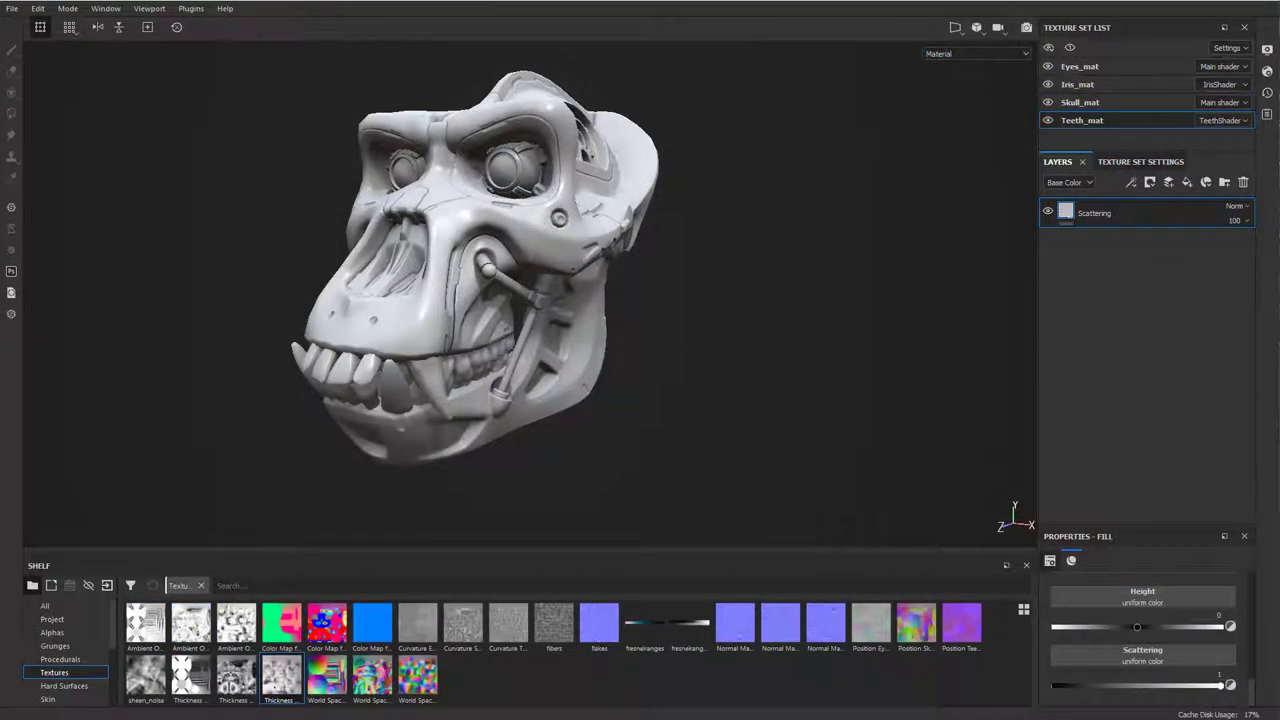
Cycle through the ambient occlusion and world space normal maps and channels, ending on Height
left_click_drag(779, 149, 777, 160, "alt")
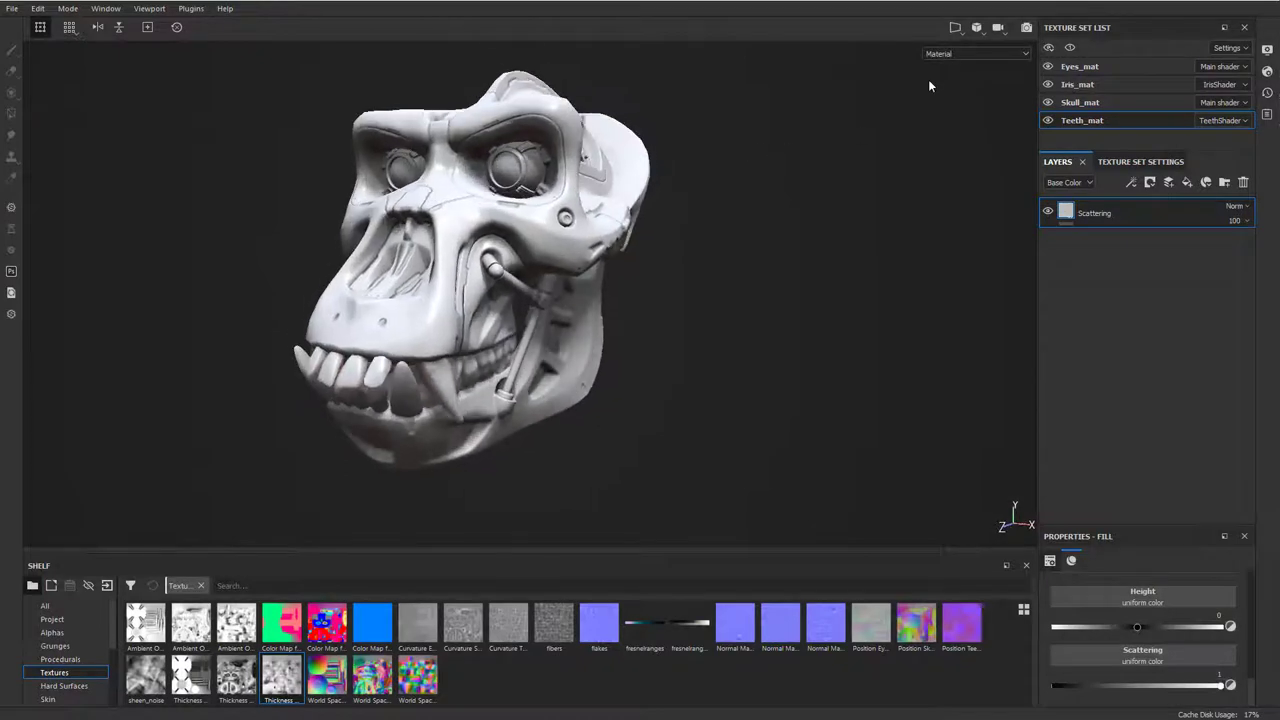
key("c")
key("c")
key("c")
key("c")
key("c")
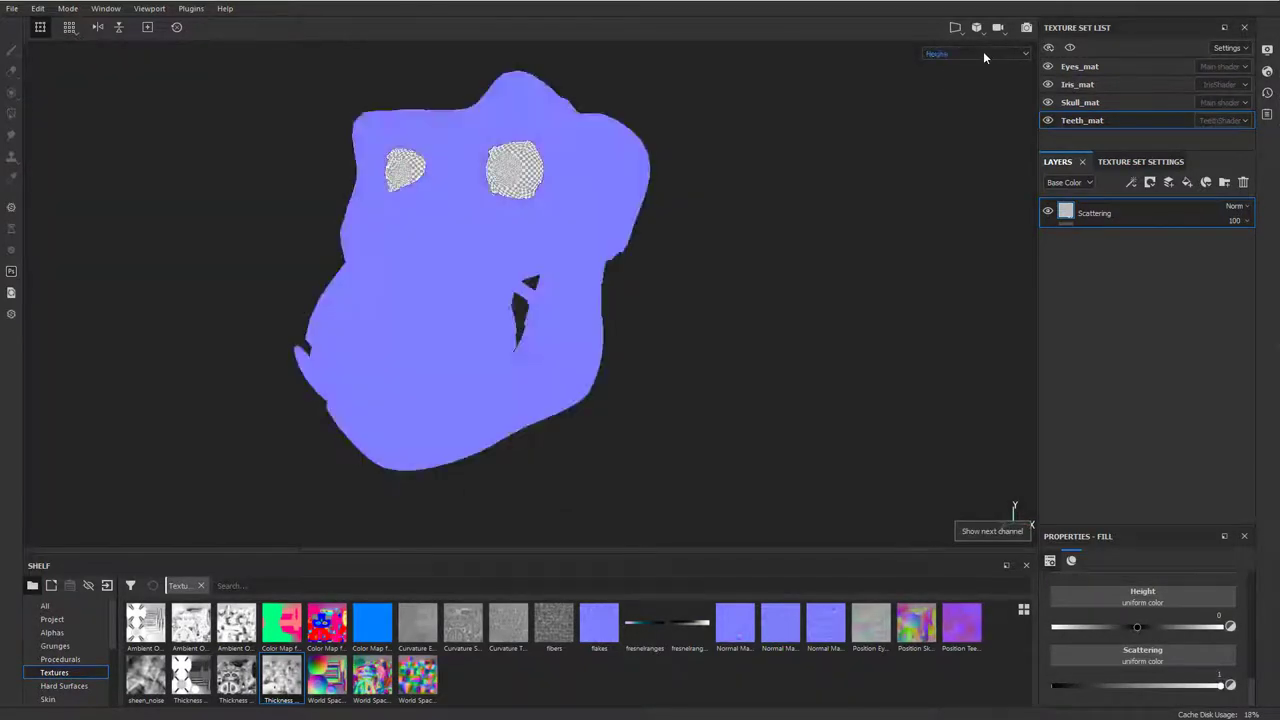
left_click(985, 53)
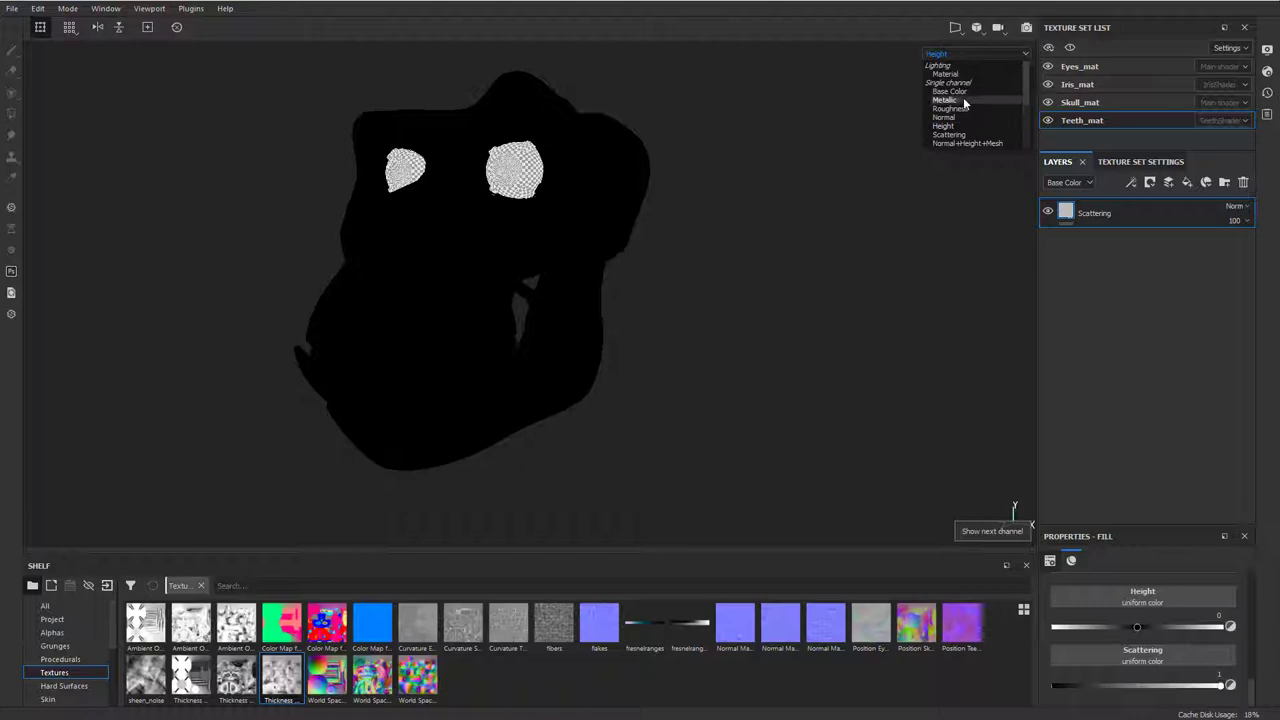
scroll(968, 108, "down", 3)
left_click_drag(869, 123, 836, 157, "alt")
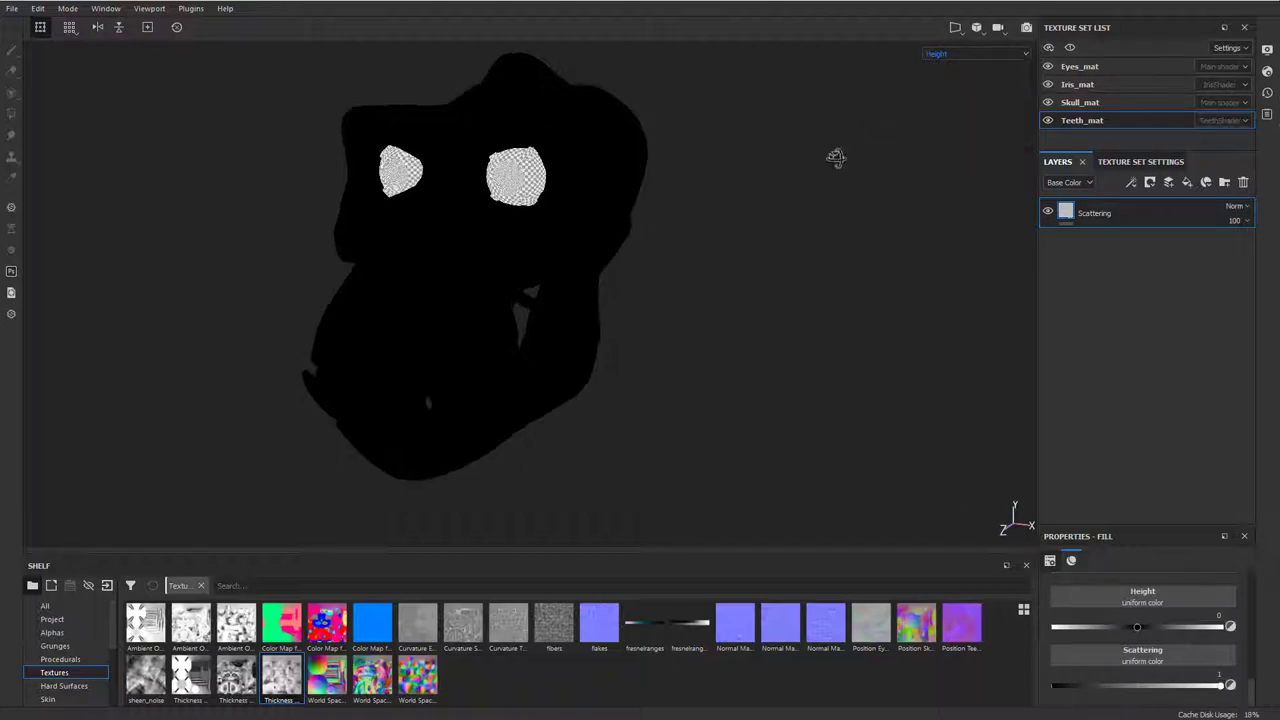
key("shift+b")
key("shift+b")
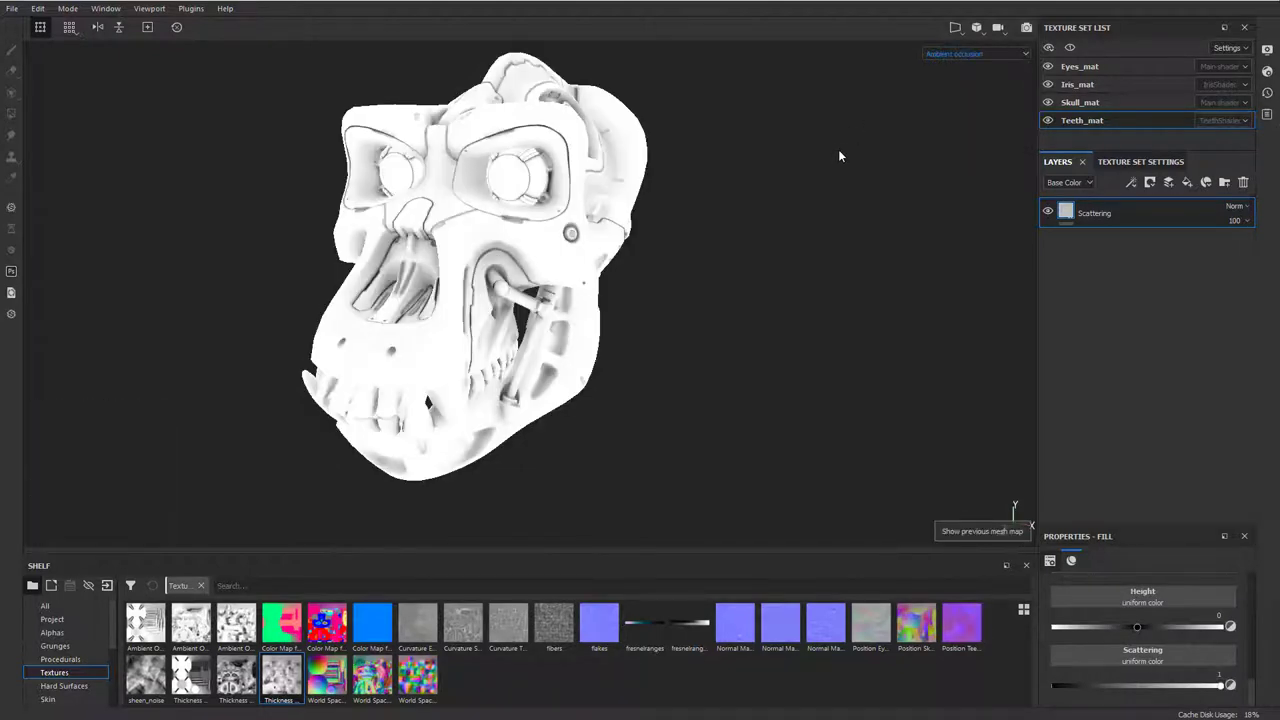
key("shift+b")
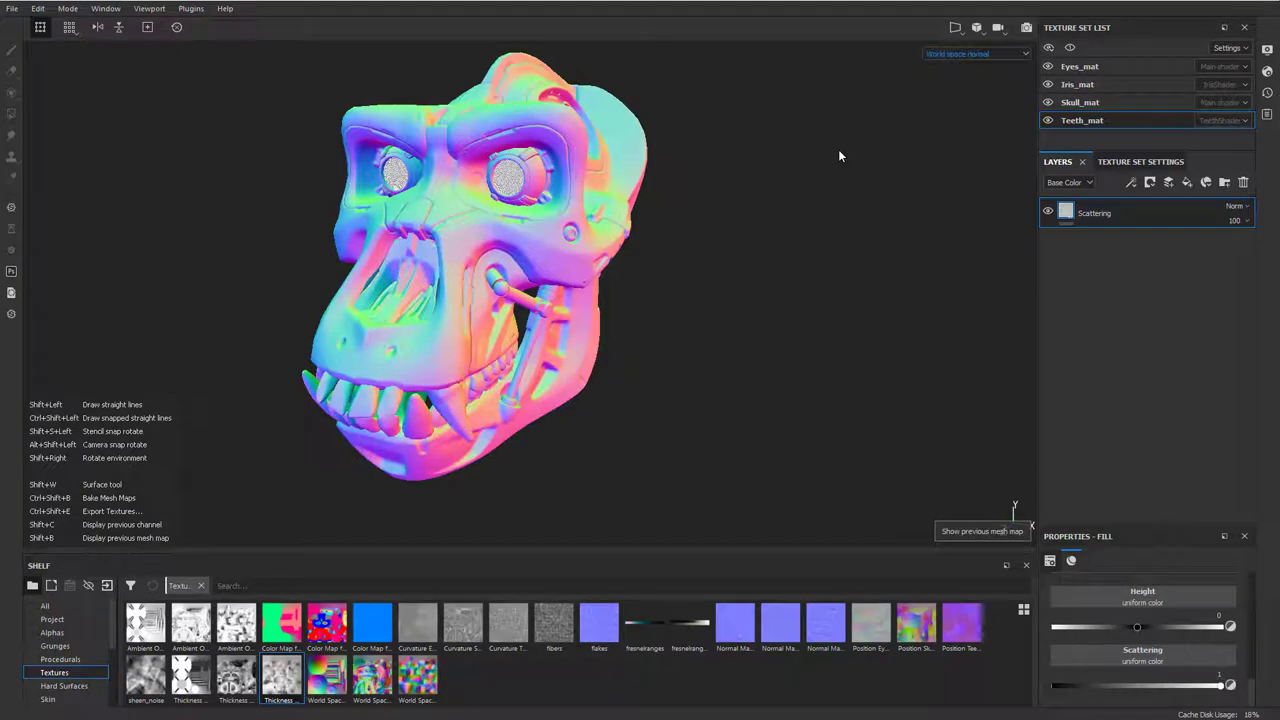
key("c")
key("c")
key("c")
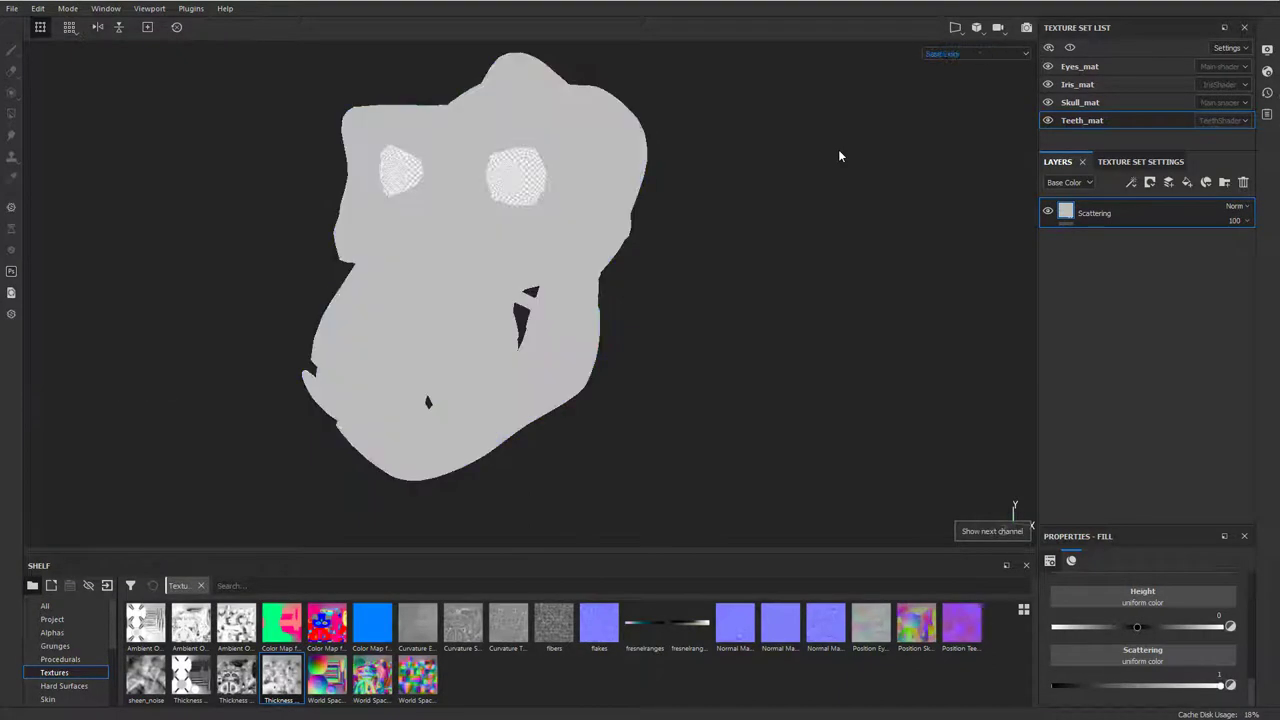
key("c")
key("c")
key("c")
key("c")
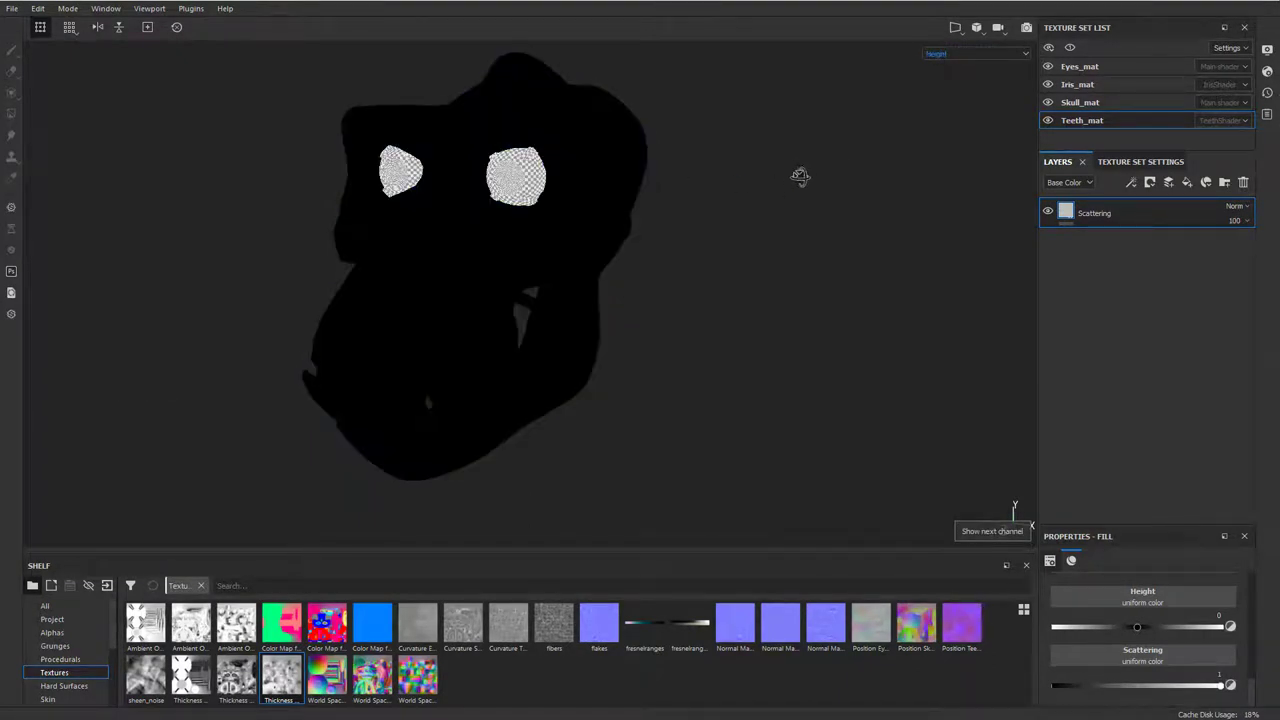
left_click_drag(800, 176, 796, 180, "alt")
key("shift")
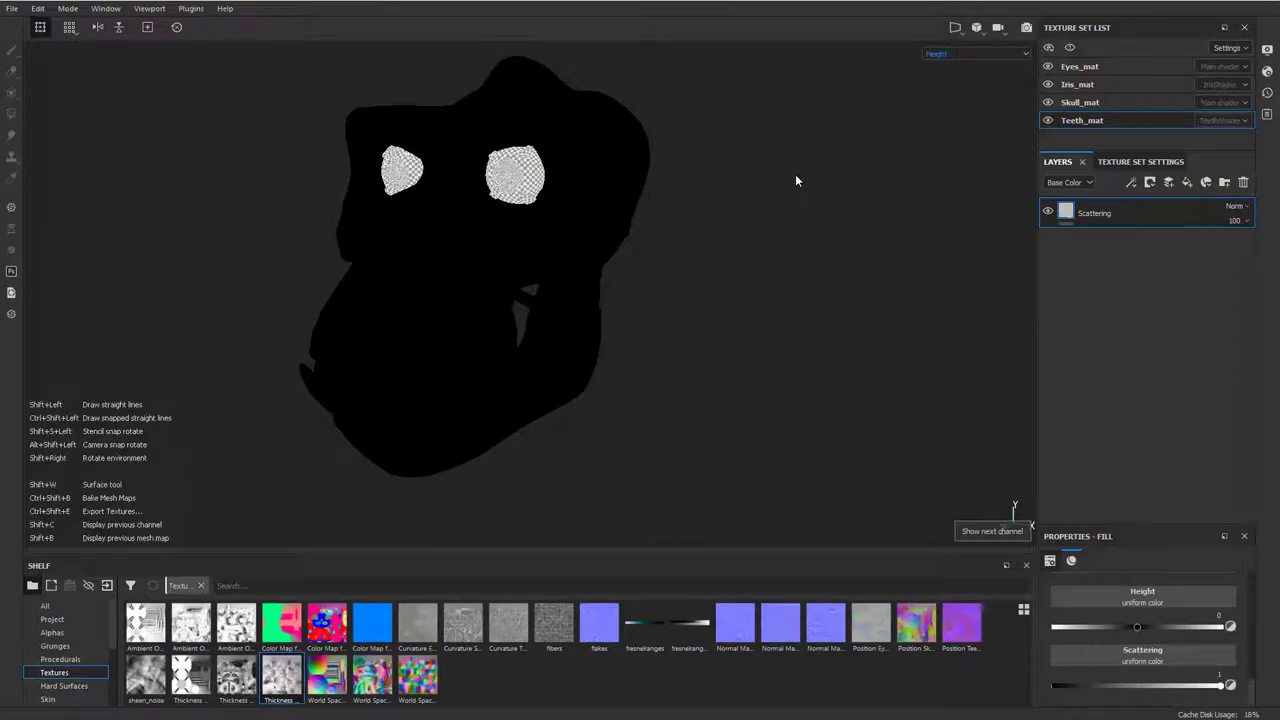
Select Skull_mat and display its Ambient occlusion mesh map in the viewport
key("m")
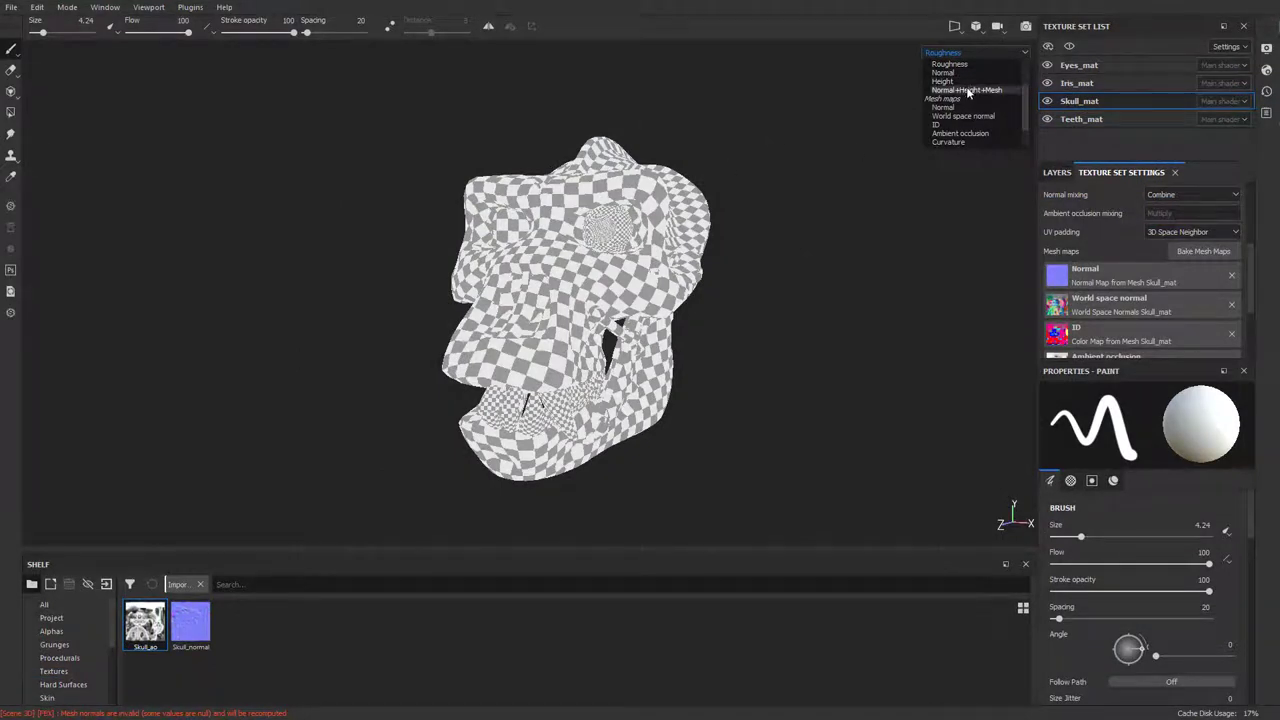
left_click(960, 105)
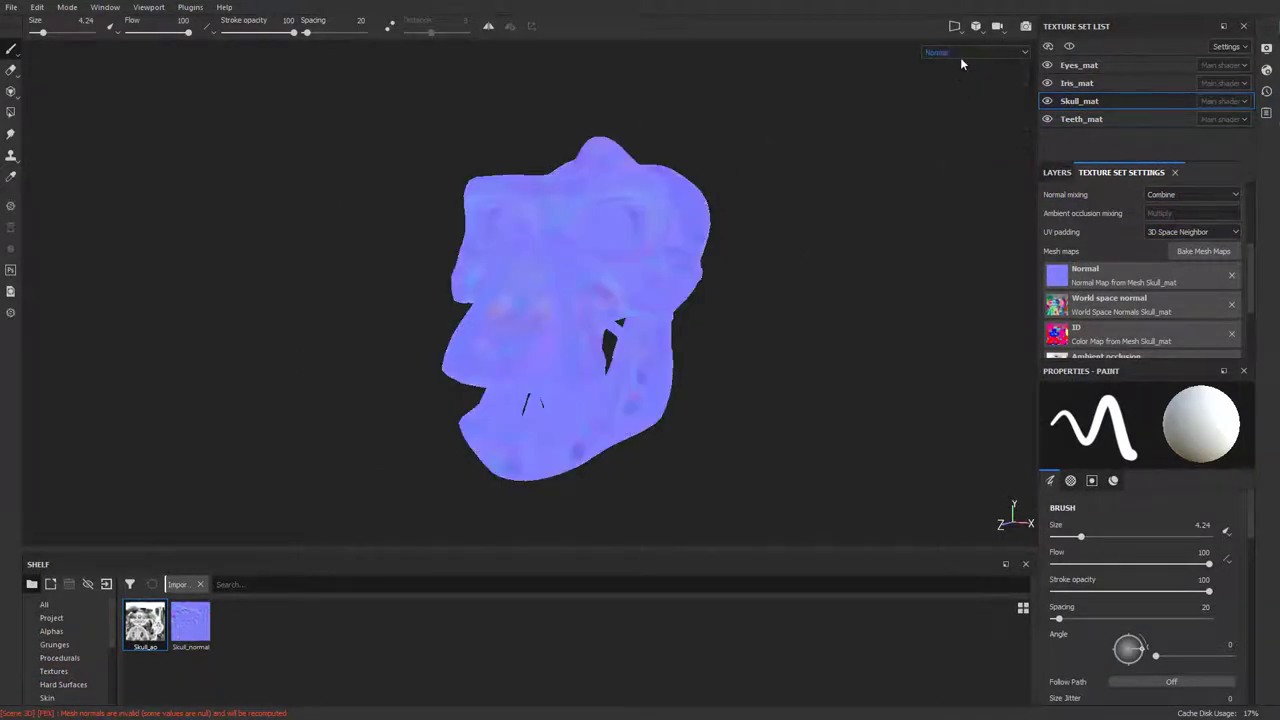
left_click(961, 55)
left_click(960, 133)
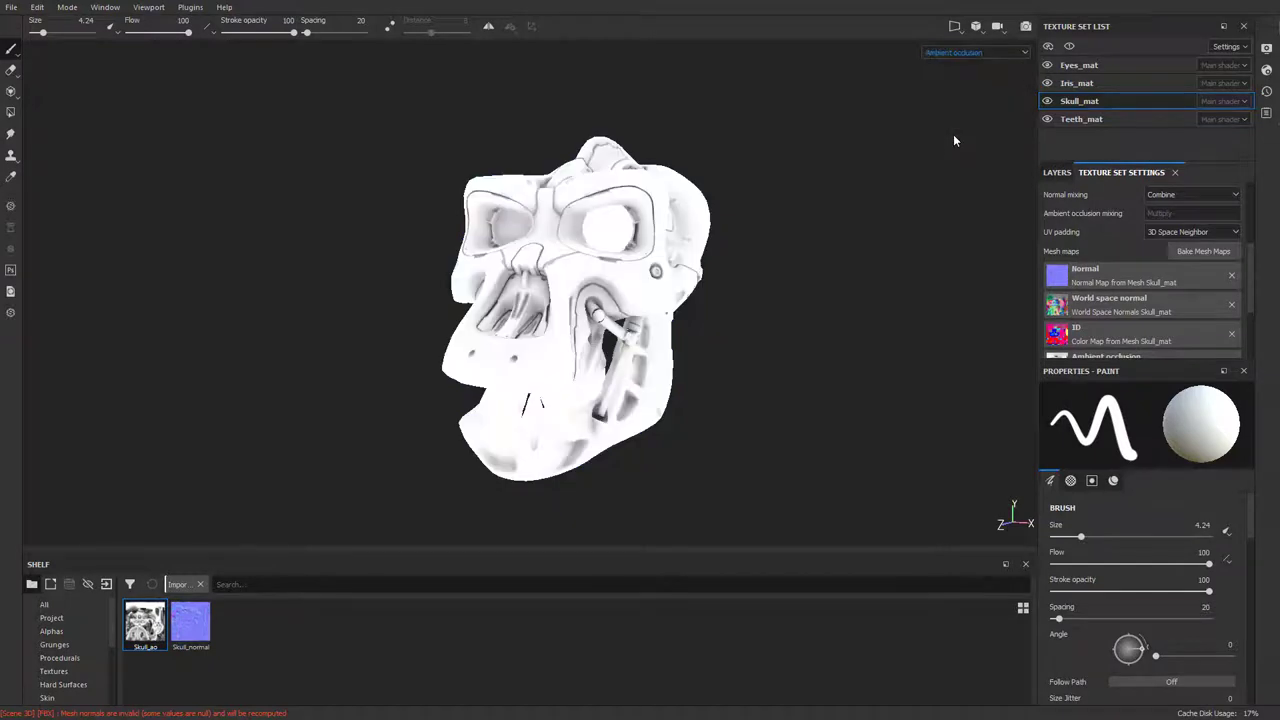
left_click_drag(954, 137, 777, 302, "alt")
In the bake settings, keep ID on Vertex Color and turn off AO Ignore Backface
left_click(1202, 251)
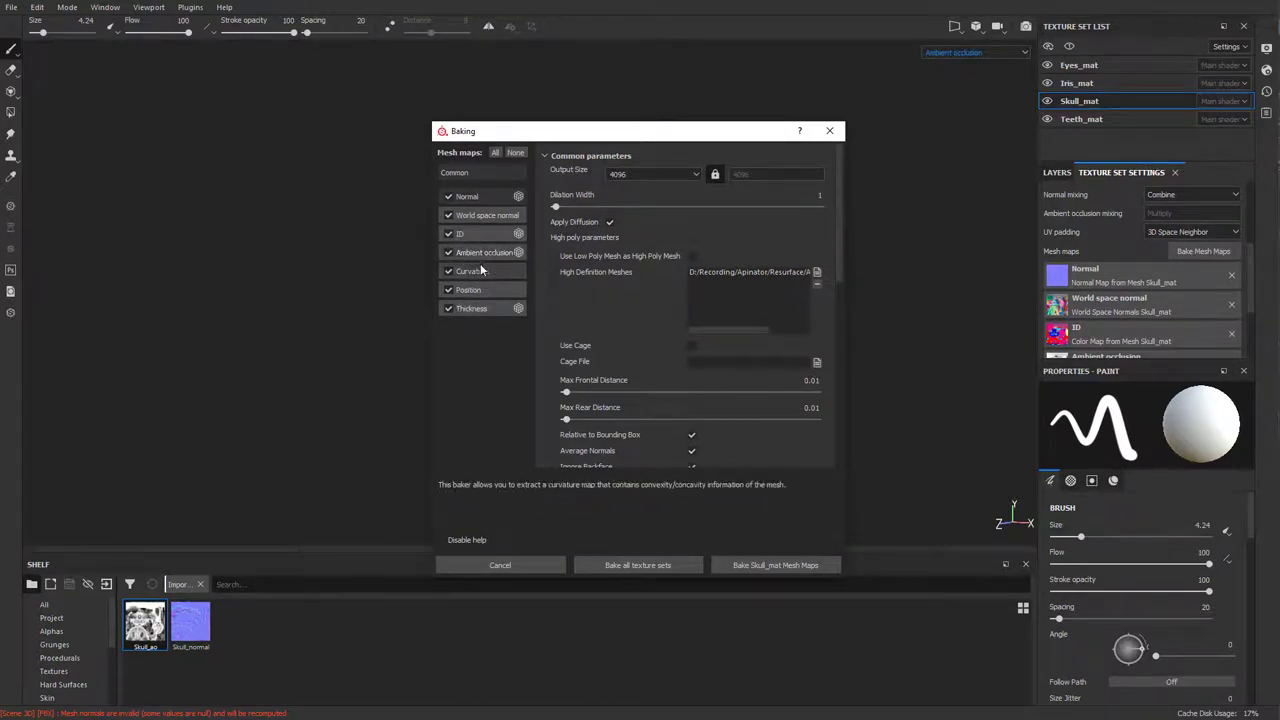
left_click(472, 236)
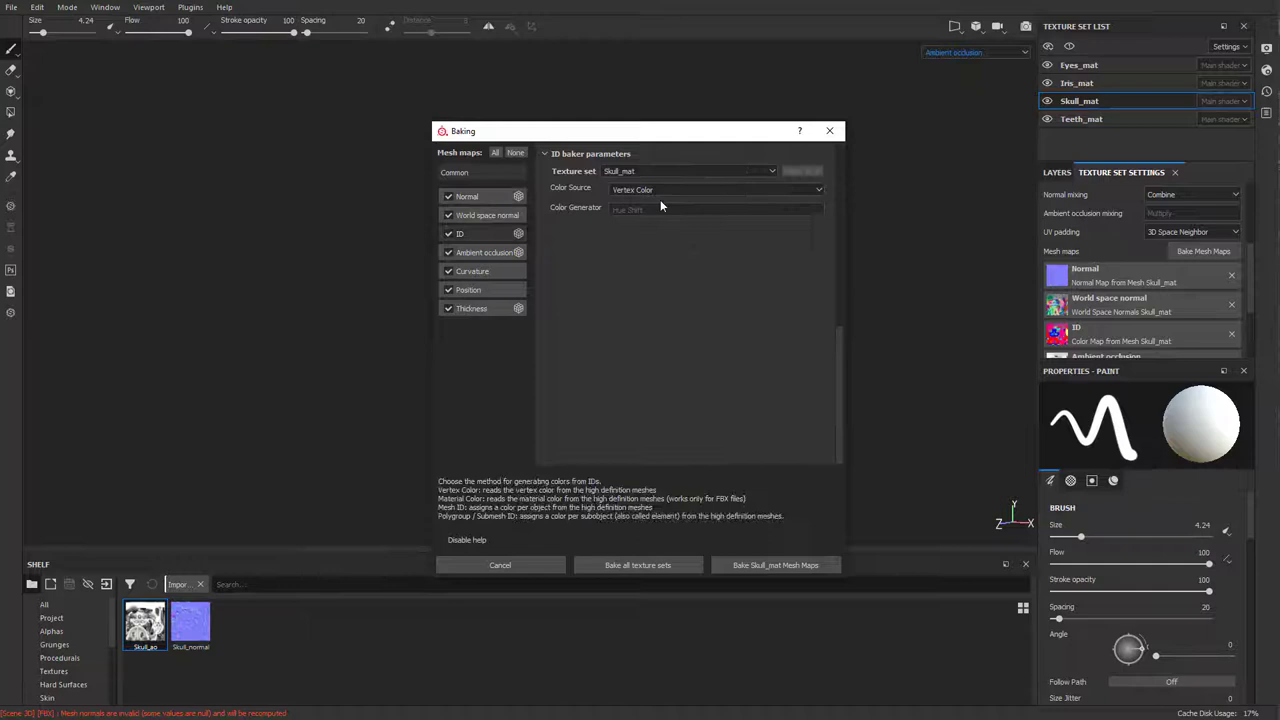
left_click(711, 192)
left_click(711, 192)
scroll(651, 252, "up", 1)
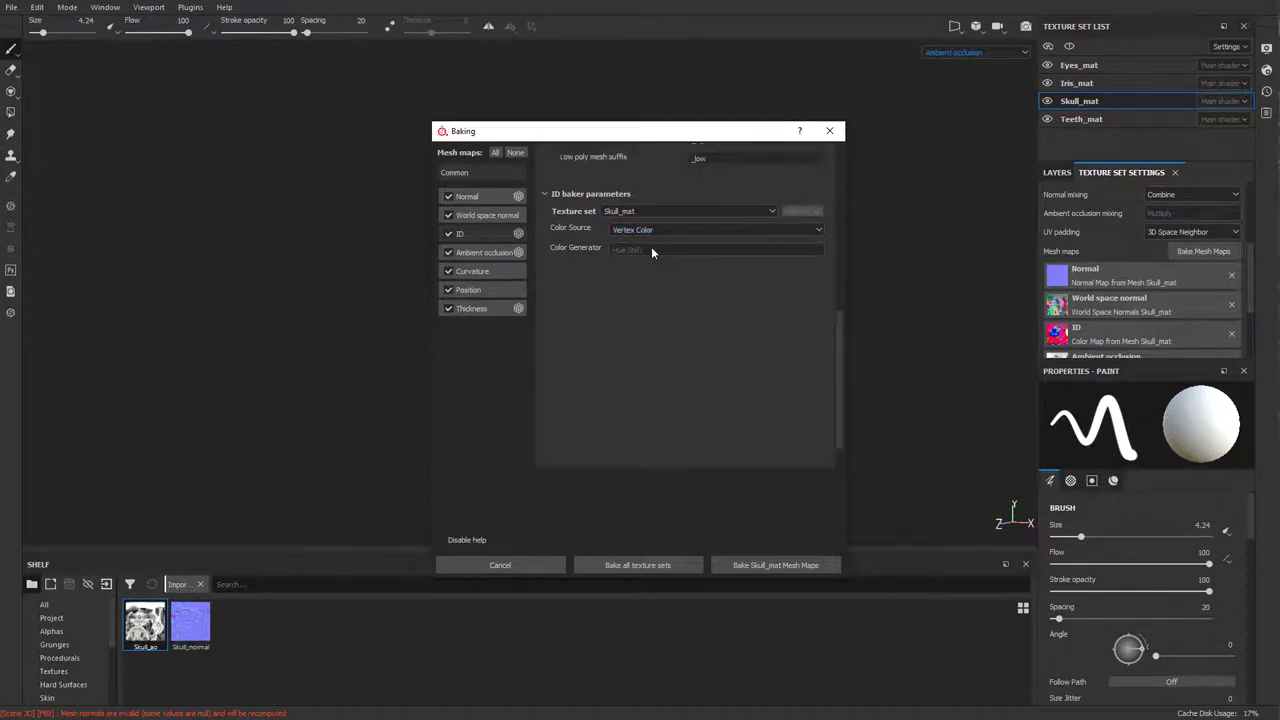
left_click(481, 251)
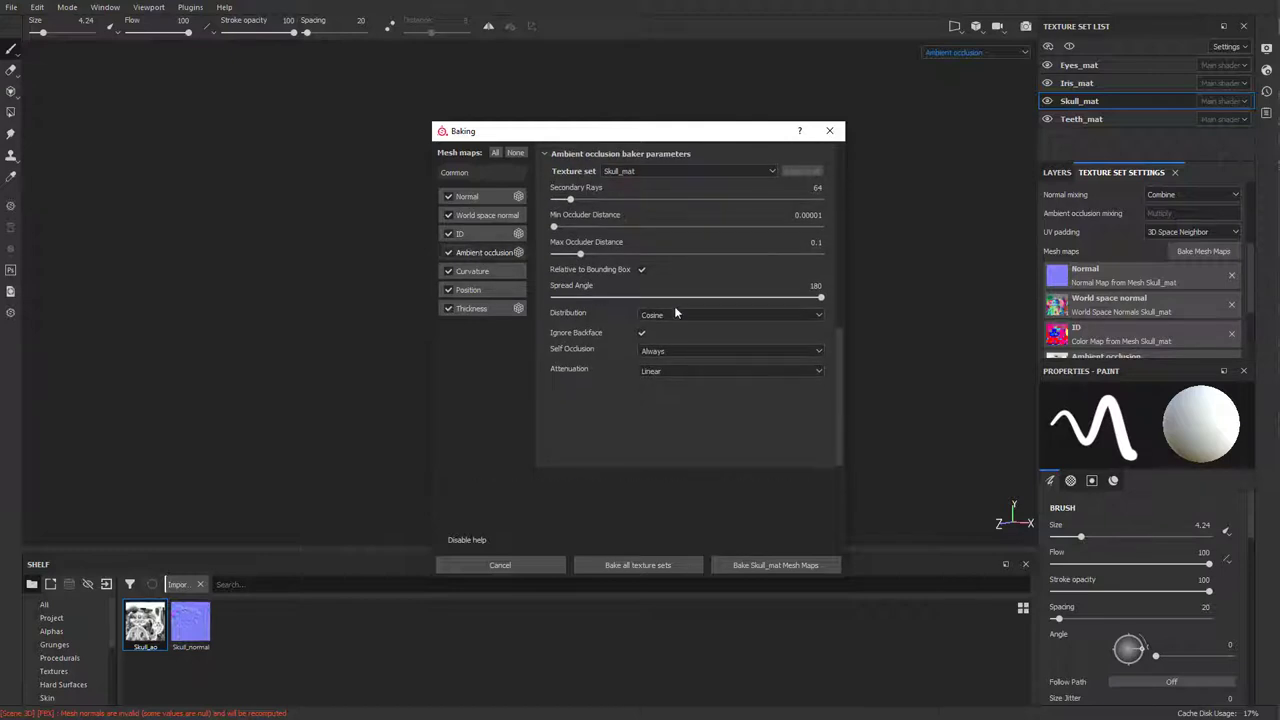
scroll(748, 349, "up", 1)
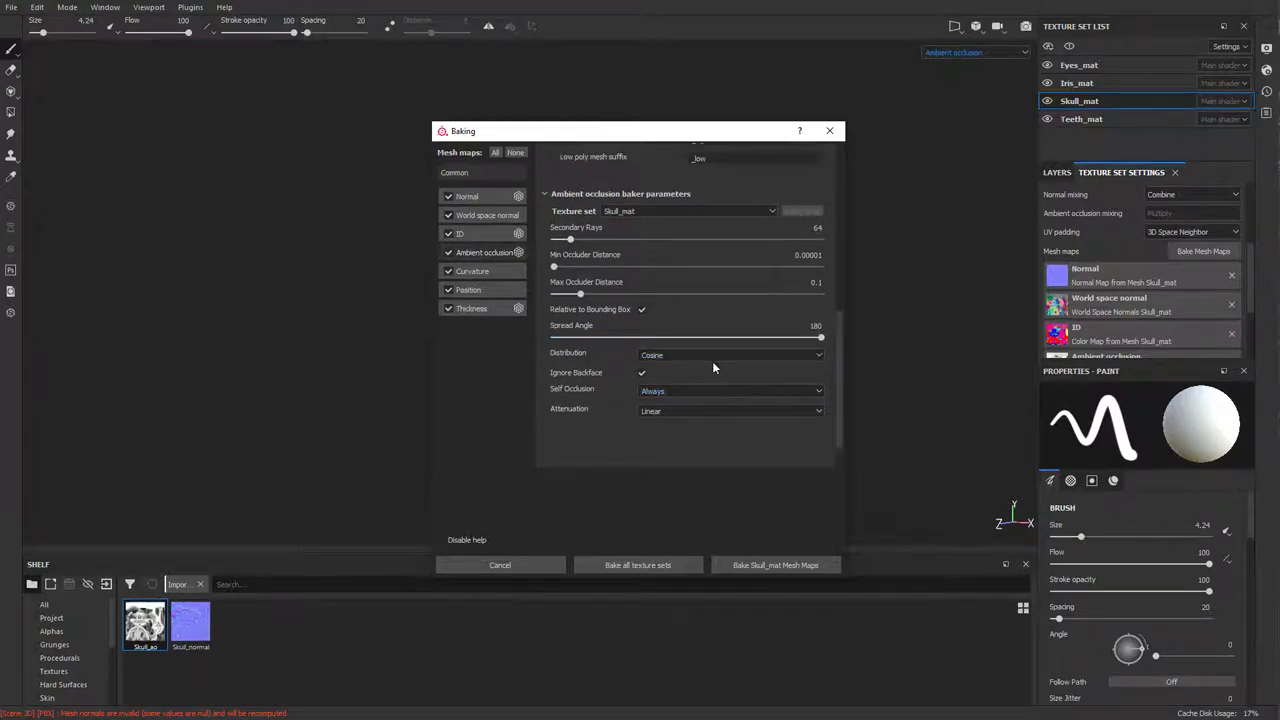
left_click(641, 372)
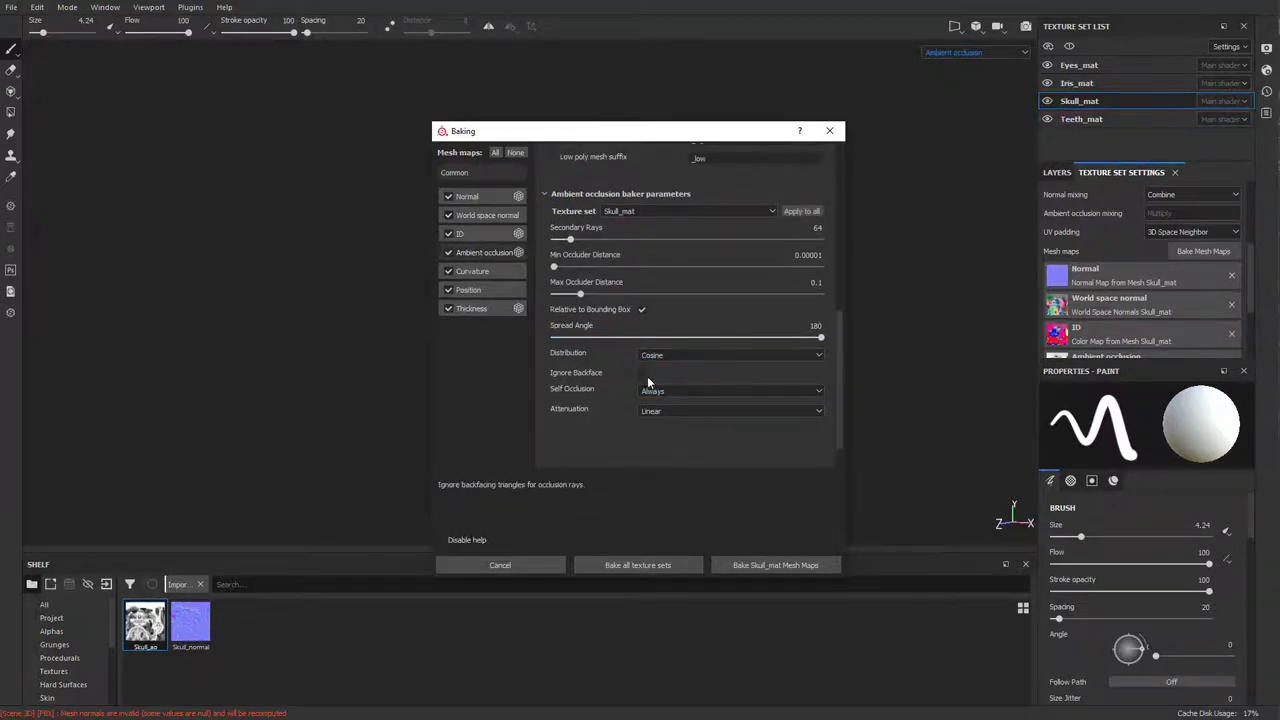
Untick every map except Ambient occlusion and rebake Skull_mat
left_click(448, 196)
left_click(448, 215)
left_click(448, 233)
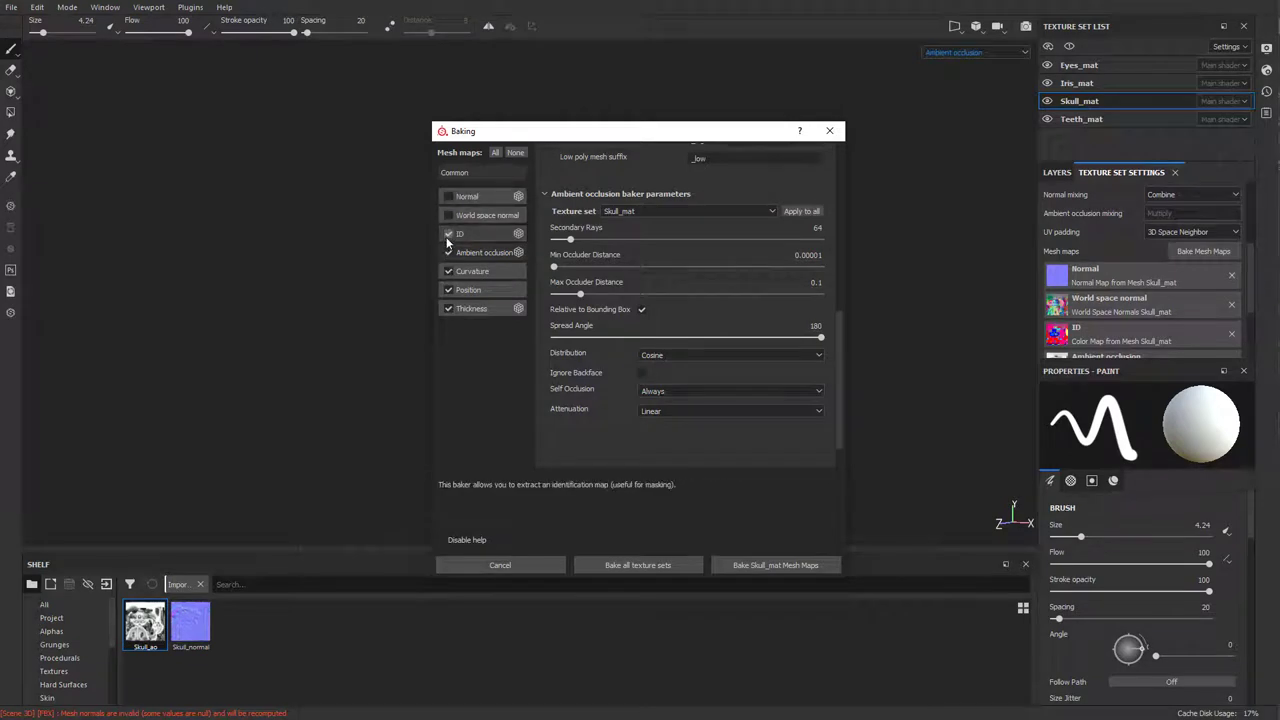
left_click(448, 271)
left_click(448, 289)
left_click(449, 308)
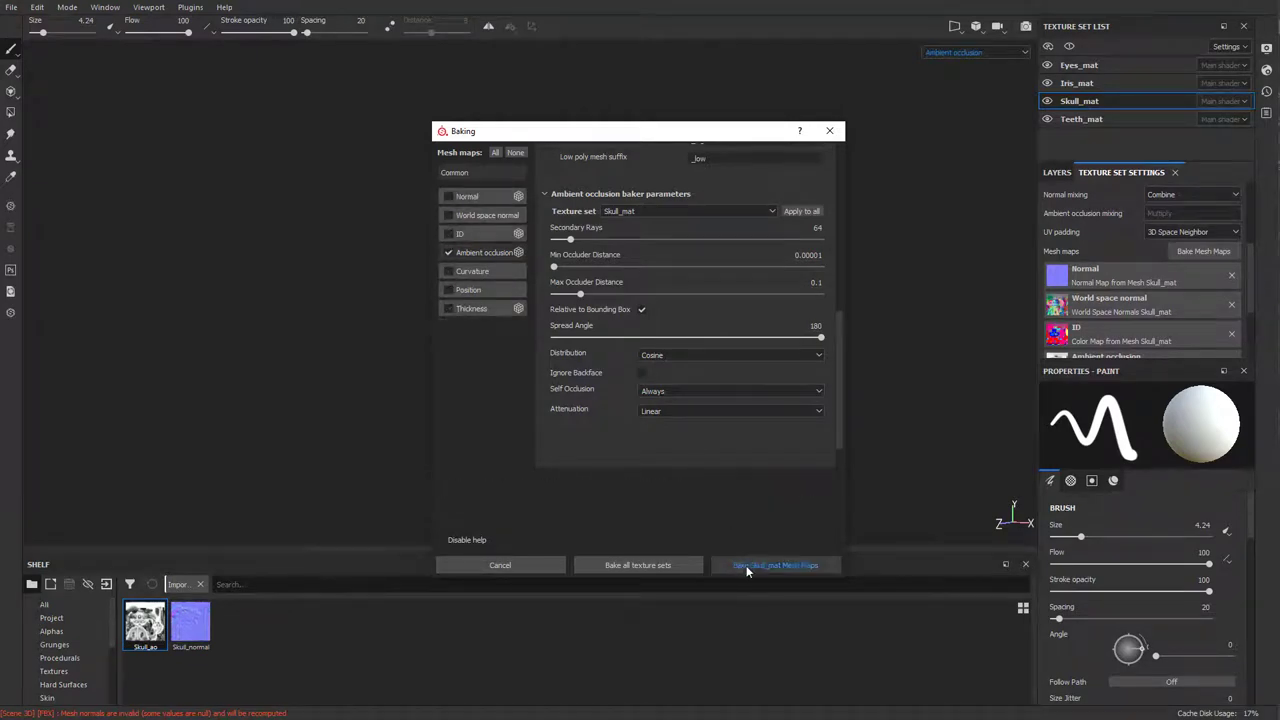
left_click(748, 565)
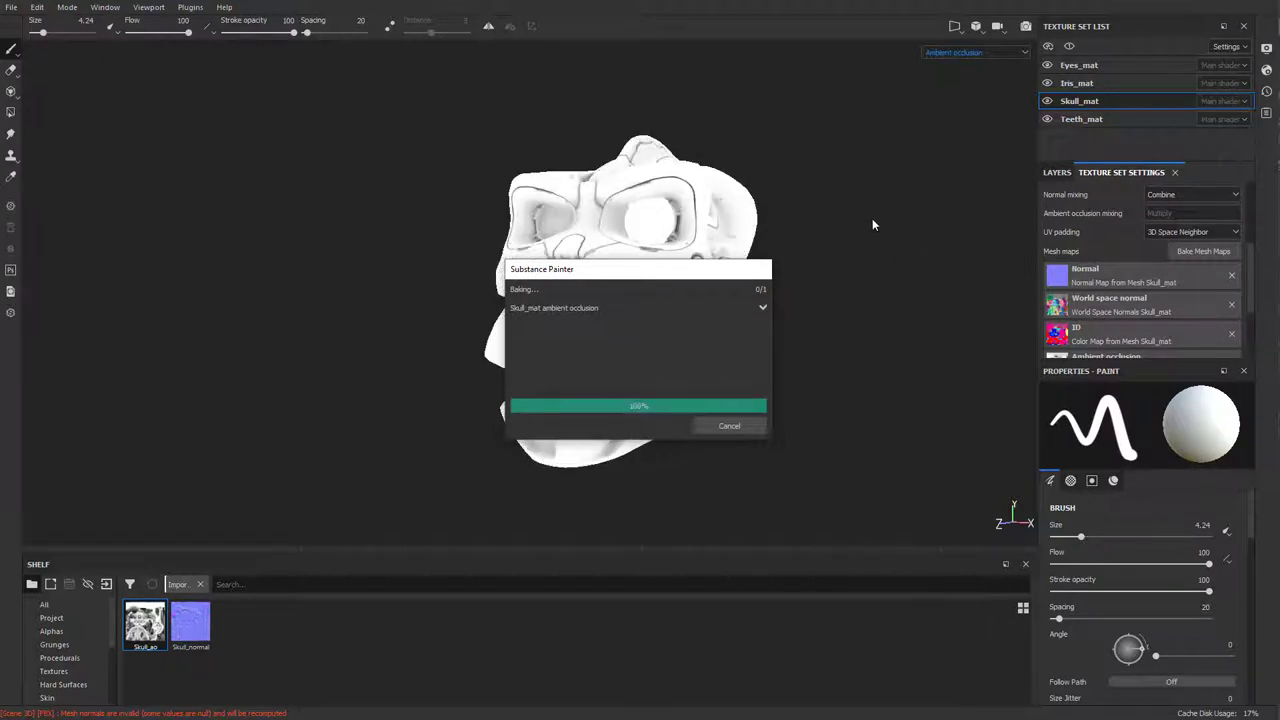
left_click(729, 425)
left_click_drag(836, 193, 760, 100, "alt")
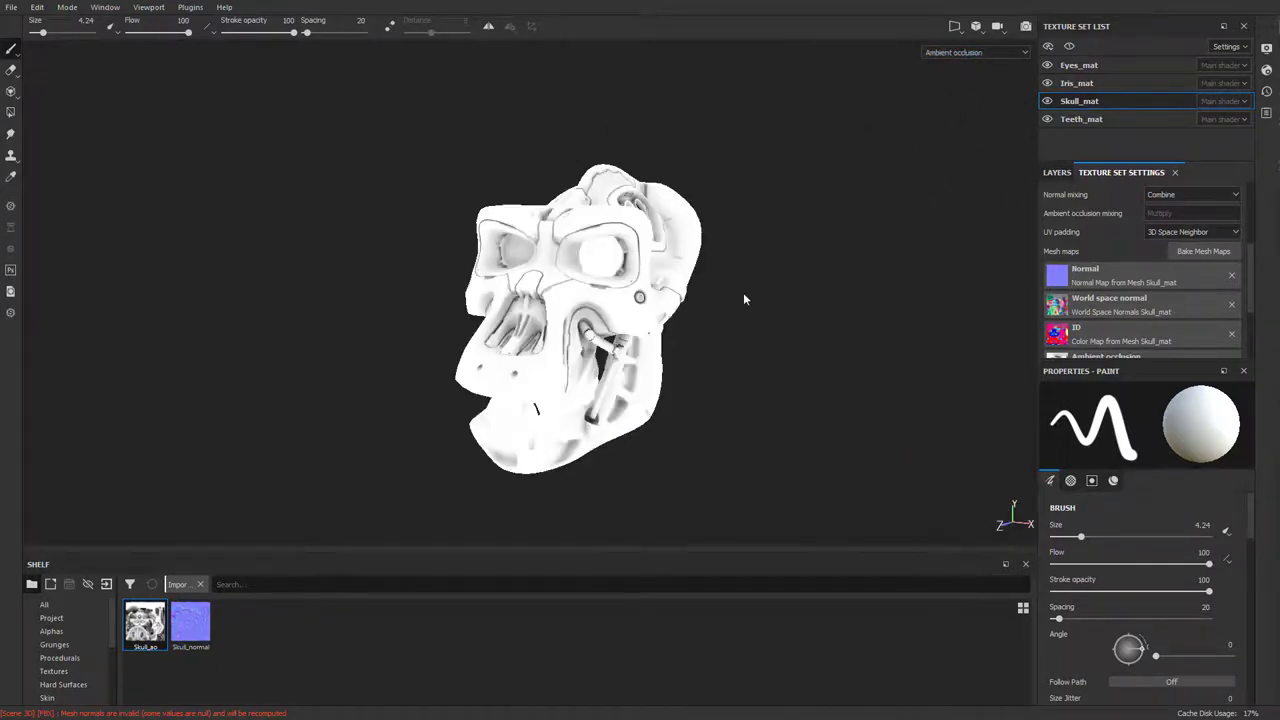
Add Fill layer 1 to Skull_mat with the Color Map texture as its base colour
key("m")
left_click_drag(700, 298, 852, 354, "alt")
left_click(53, 671)
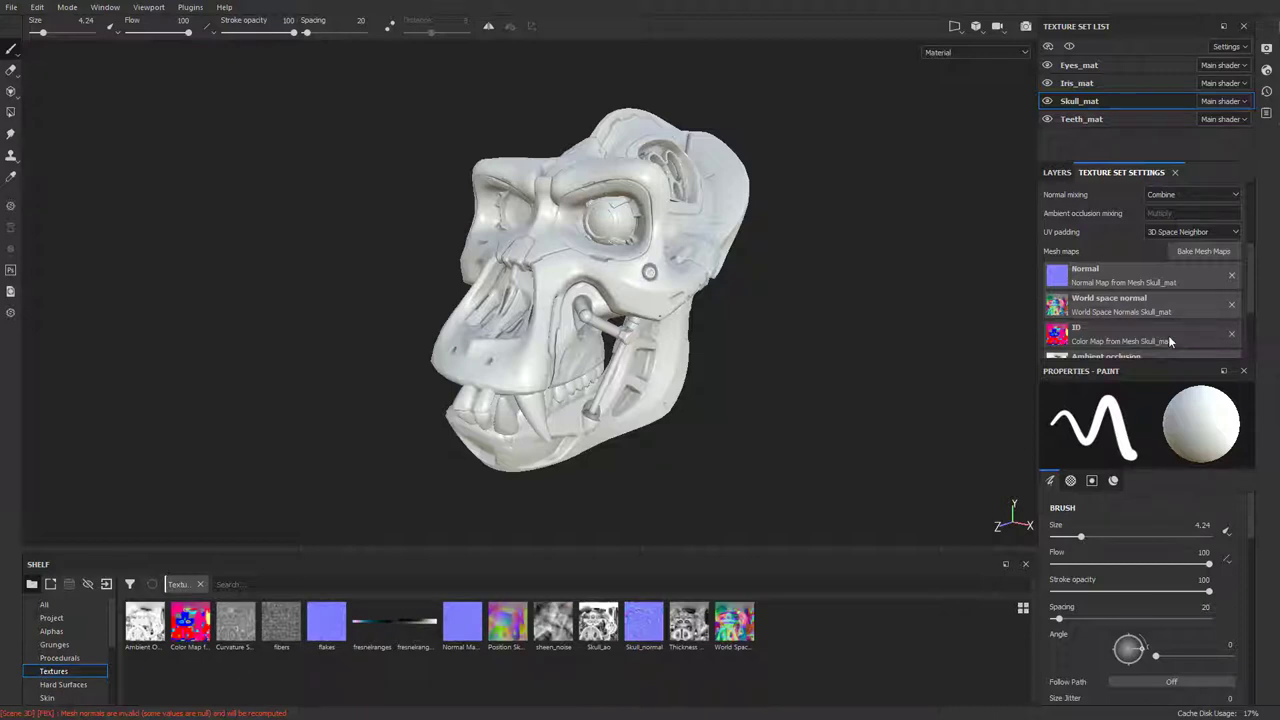
left_click(1058, 173)
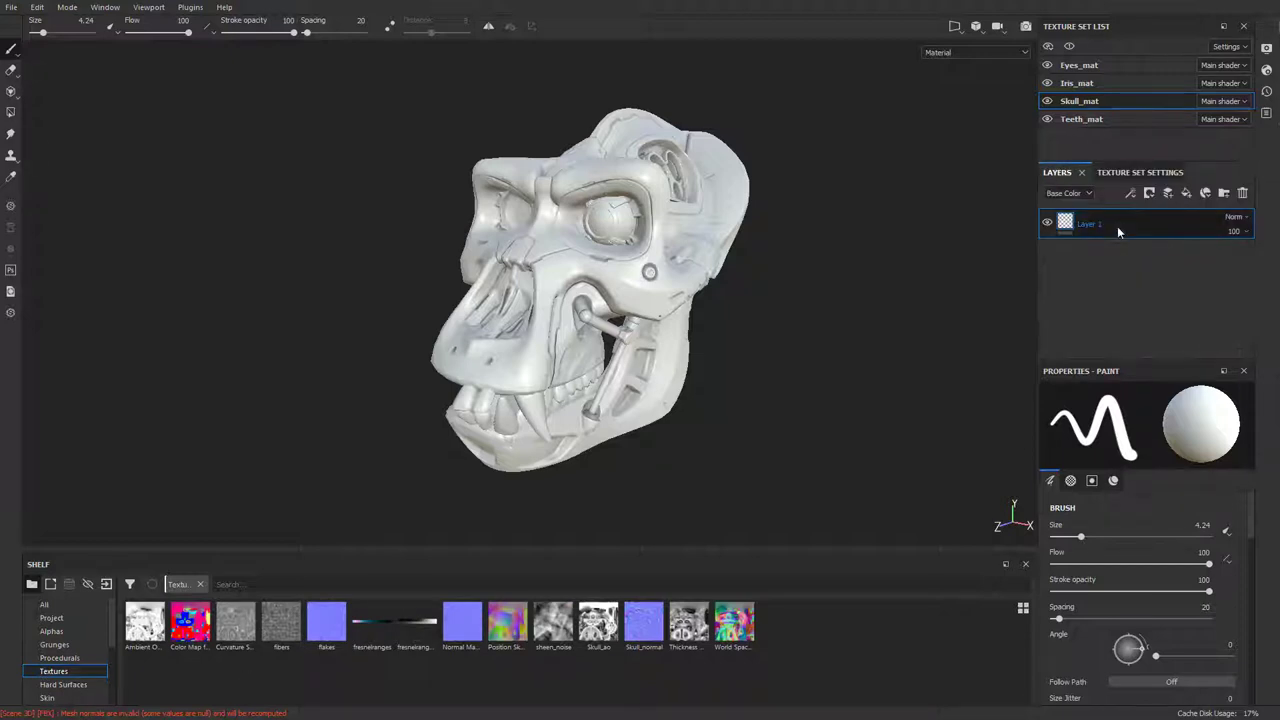
left_click(1187, 196)
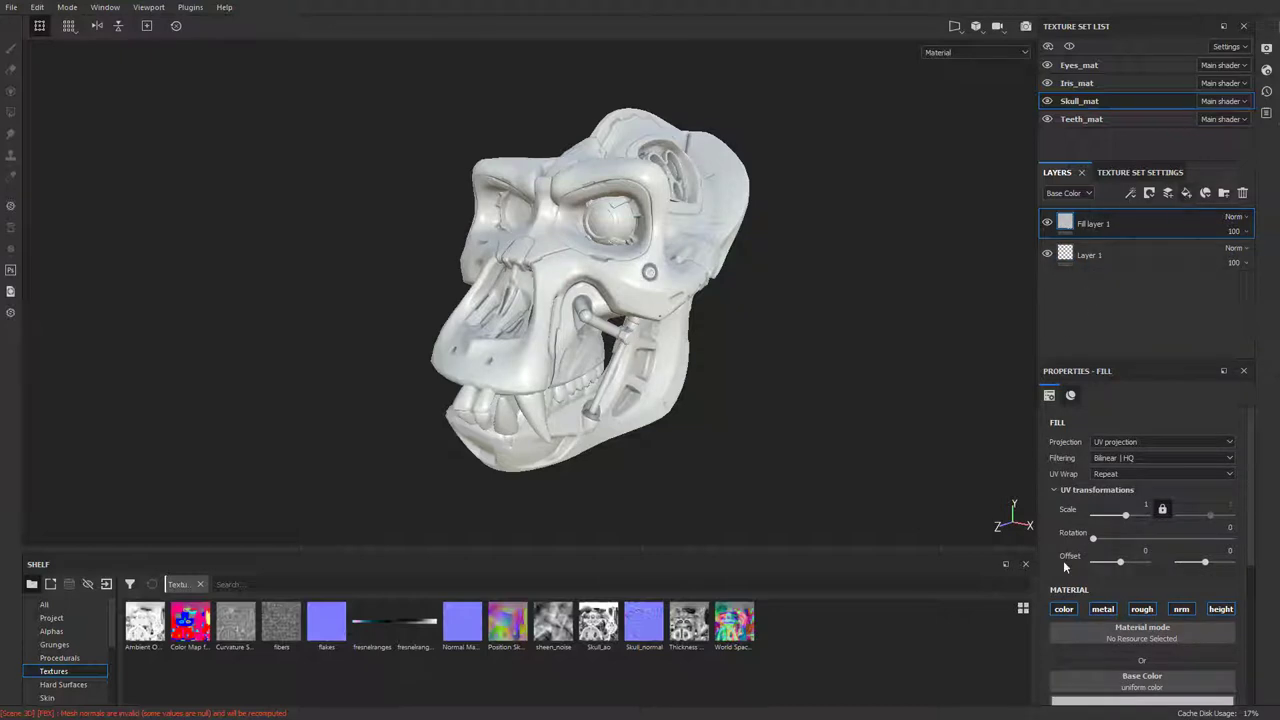
scroll(1118, 642, "down", 3)
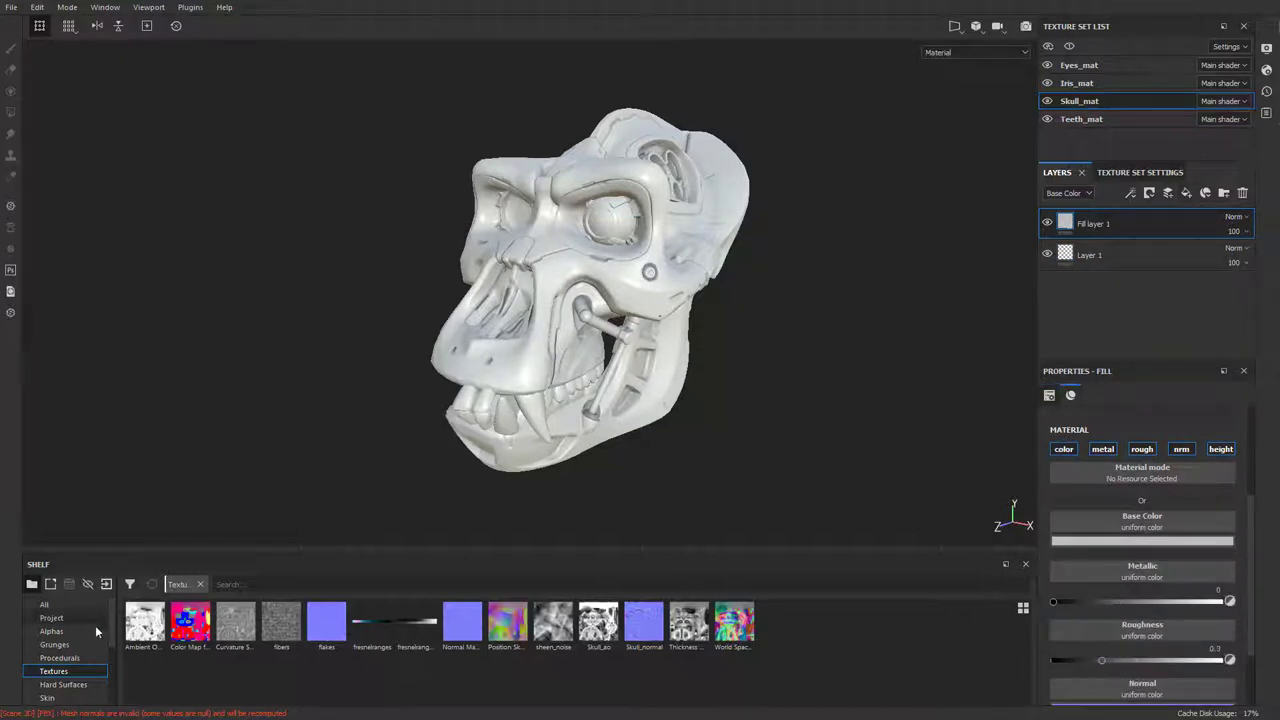
left_click_drag(190, 622, 1122, 530)
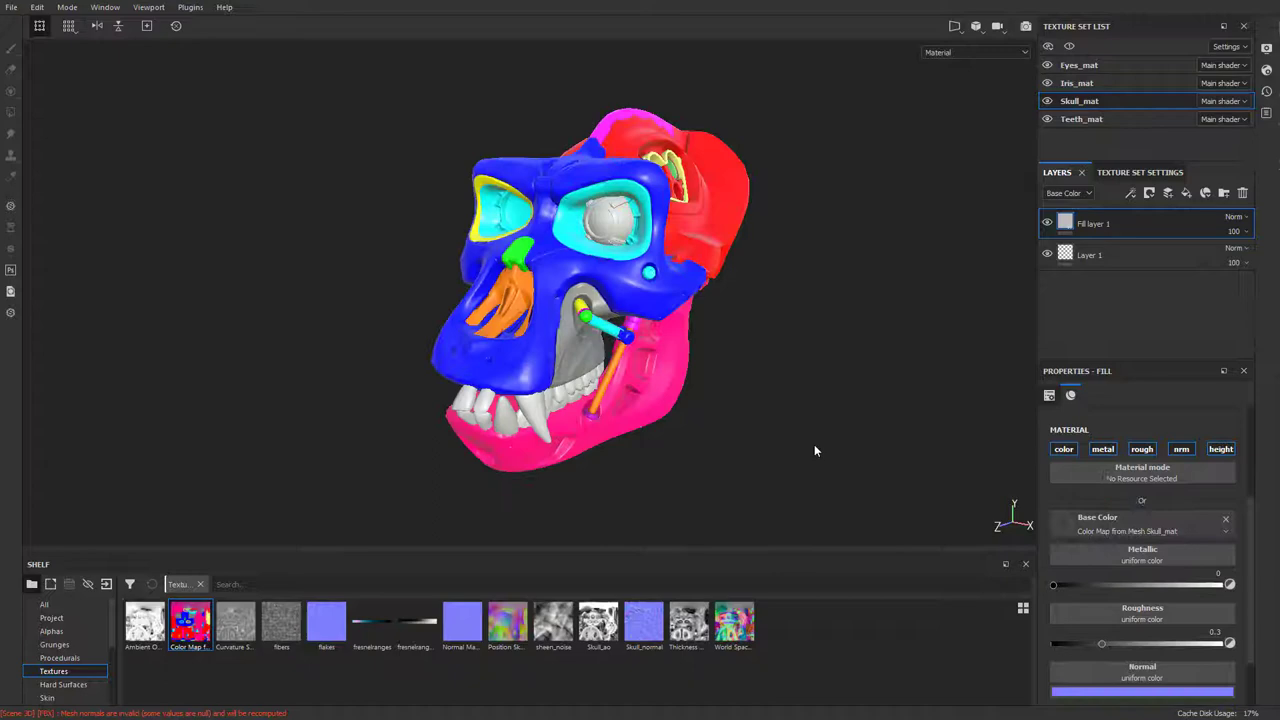
left_click_drag(786, 316, 822, 340, "alt")
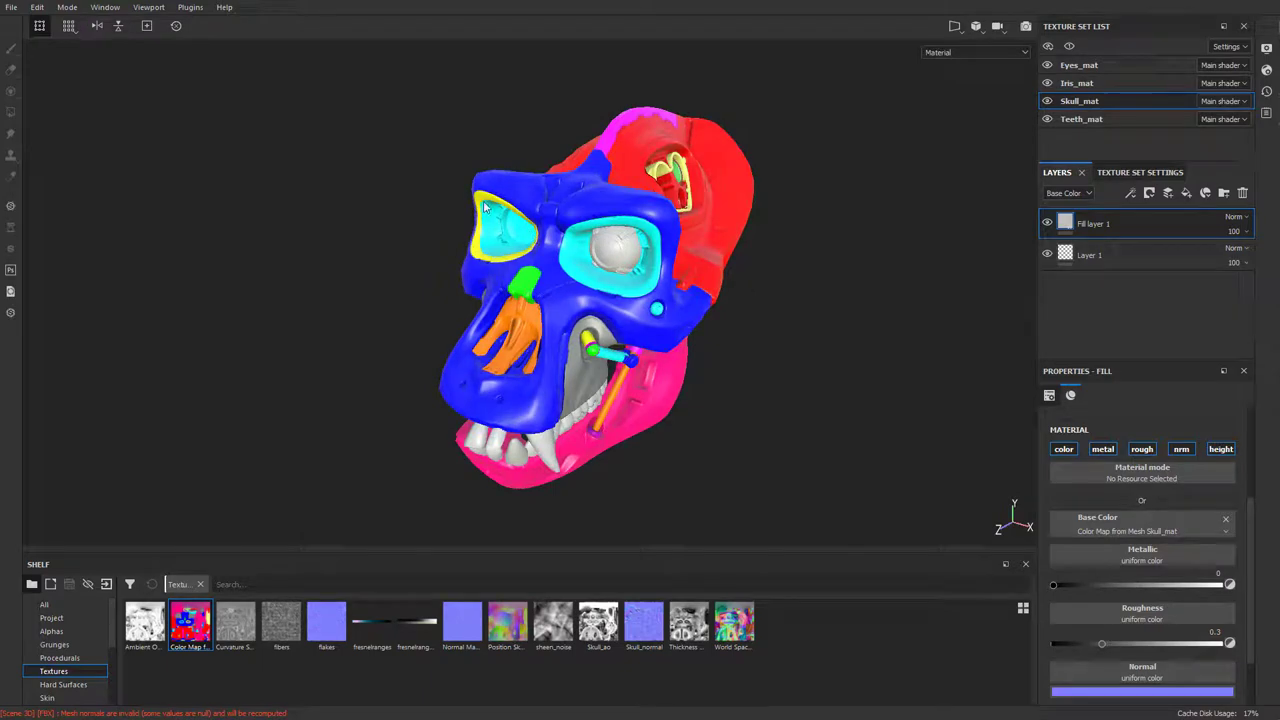
left_click_drag(484, 207, 517, 292, "alt")
left_click_drag(608, 289, 778, 320, "alt")
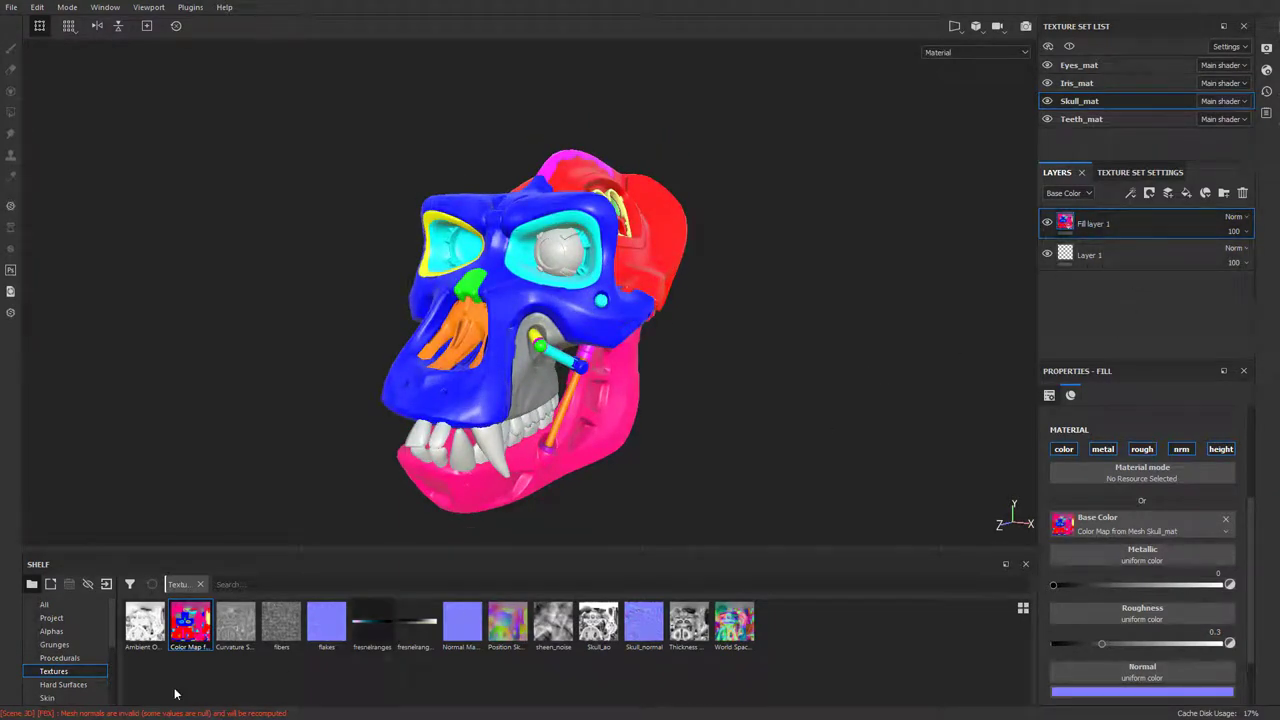
Add a white base fill at the stack bottom and give Fill layer 1 Brass Pure
scroll(70, 682, "down", 3)
left_click(70, 685)
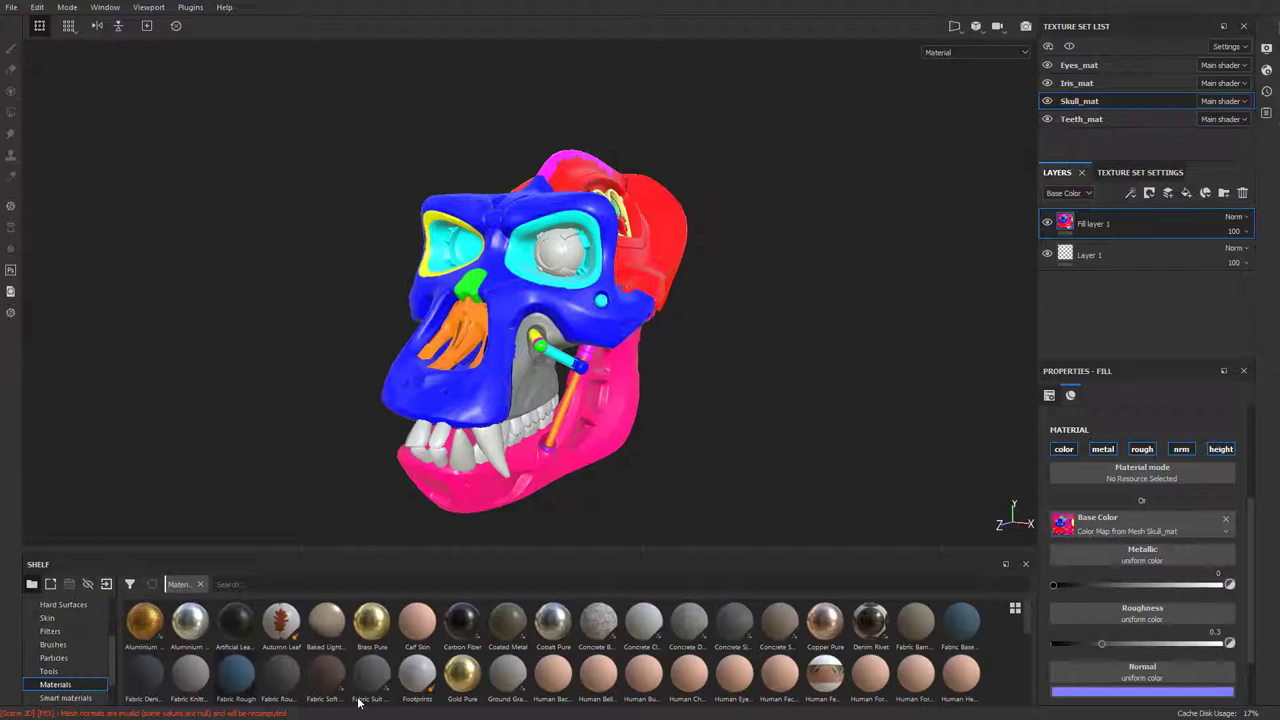
left_click(1186, 192)
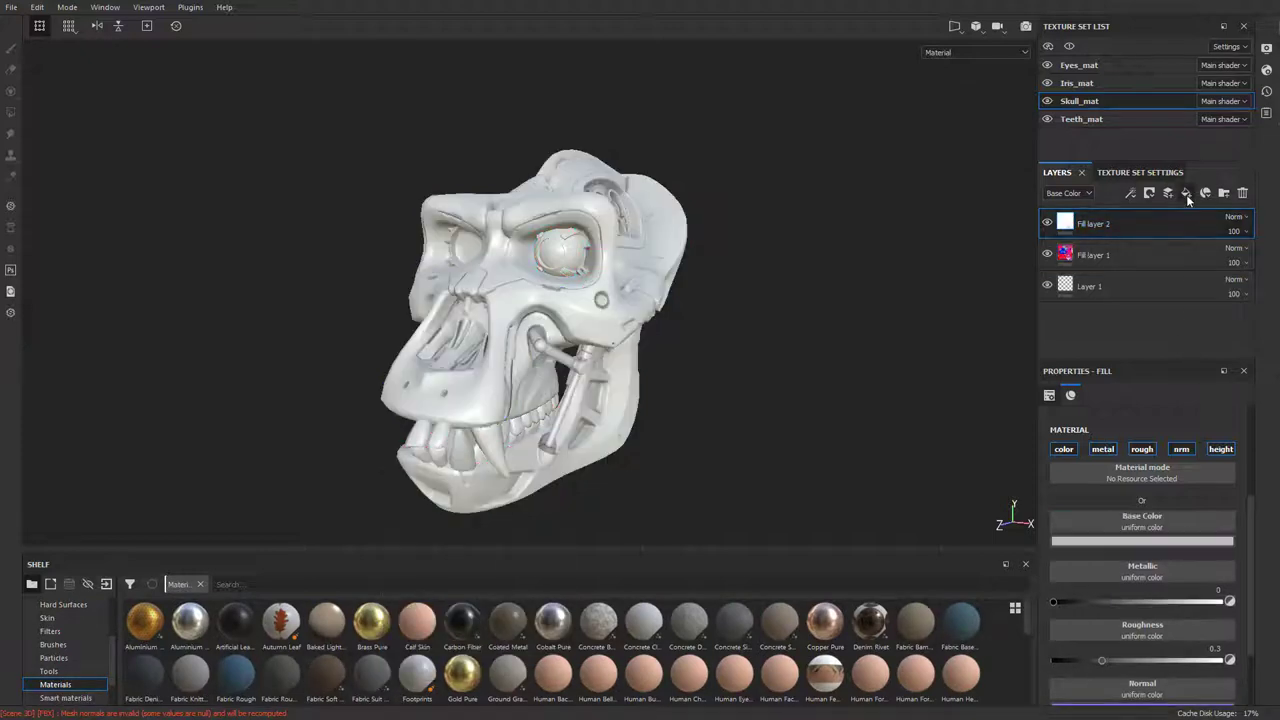
left_click_drag(1129, 220, 1122, 300)
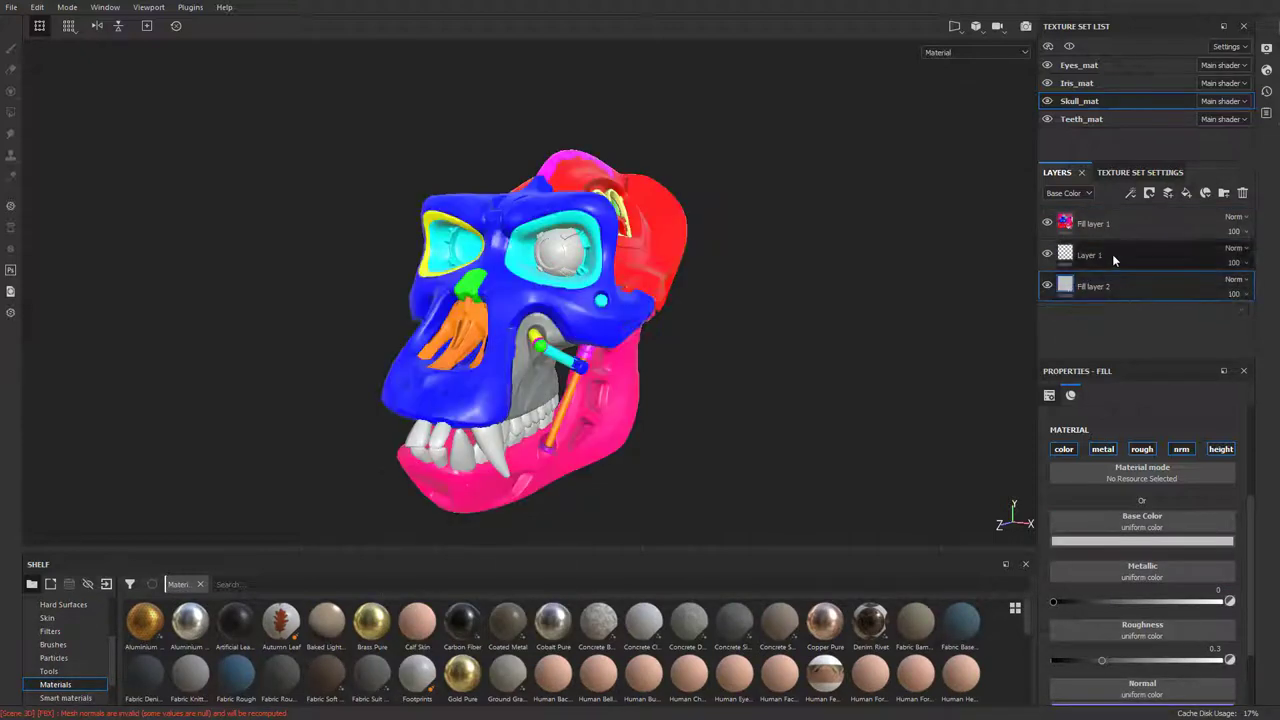
left_click(1090, 226)
left_click(380, 628)
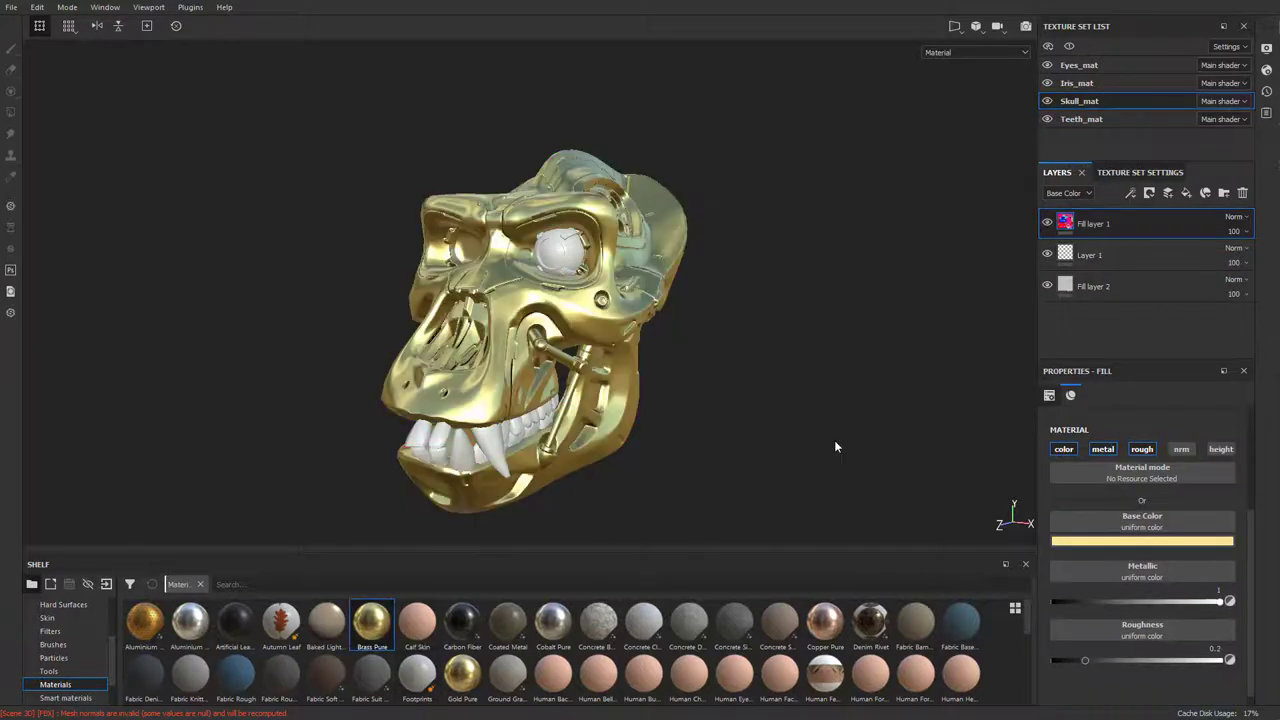
left_click_drag(834, 443, 766, 351, "alt")
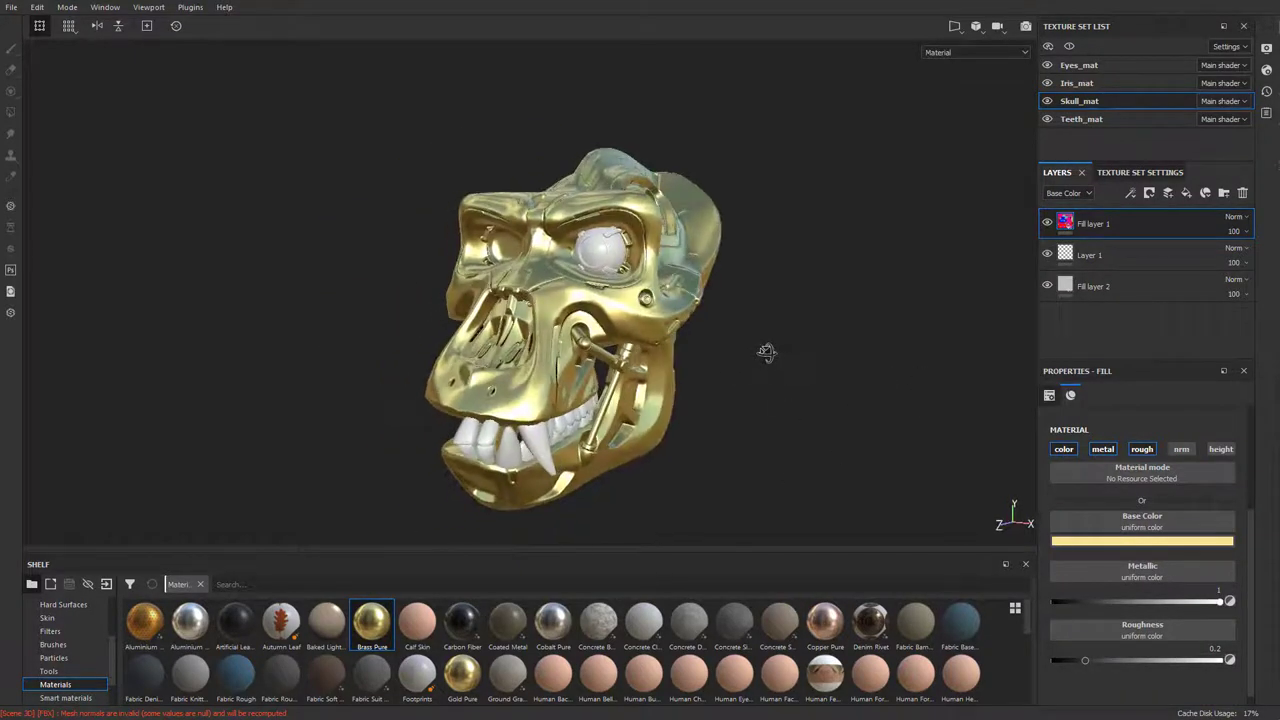
Mask Fill layer 1 with a color selection picked on the blue ID region
right_click(1117, 221)
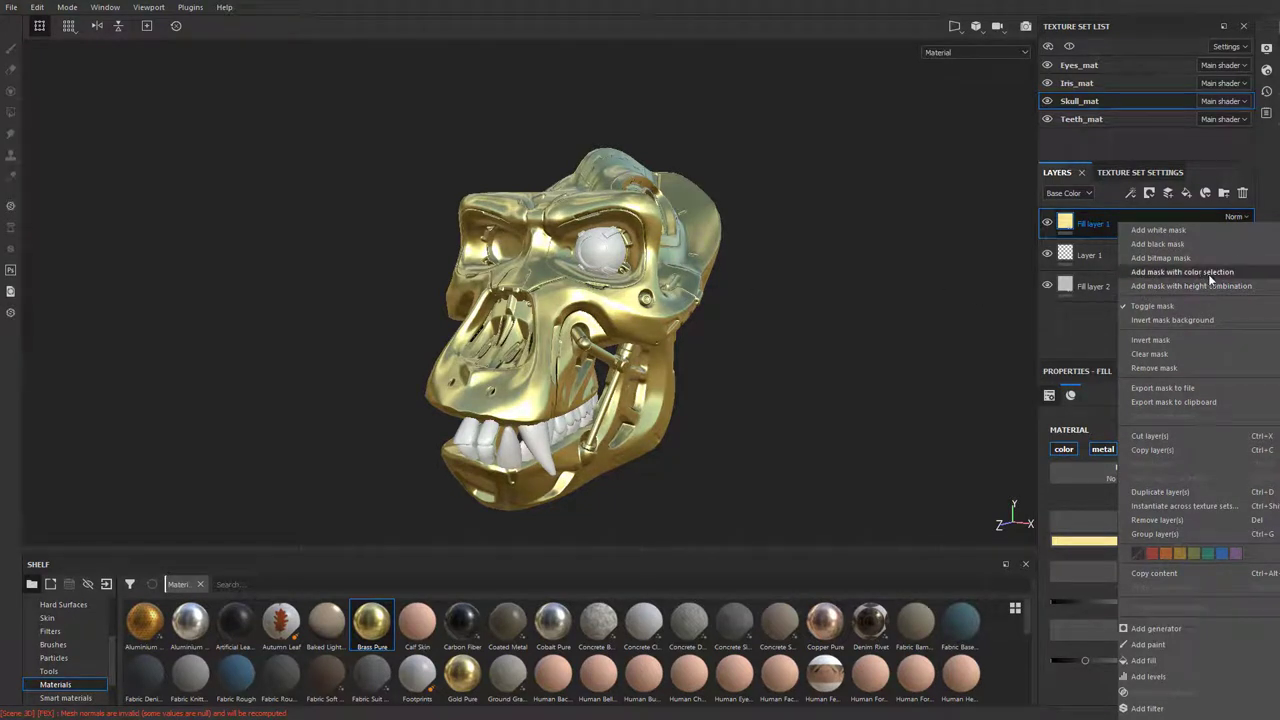
left_click(1209, 274)
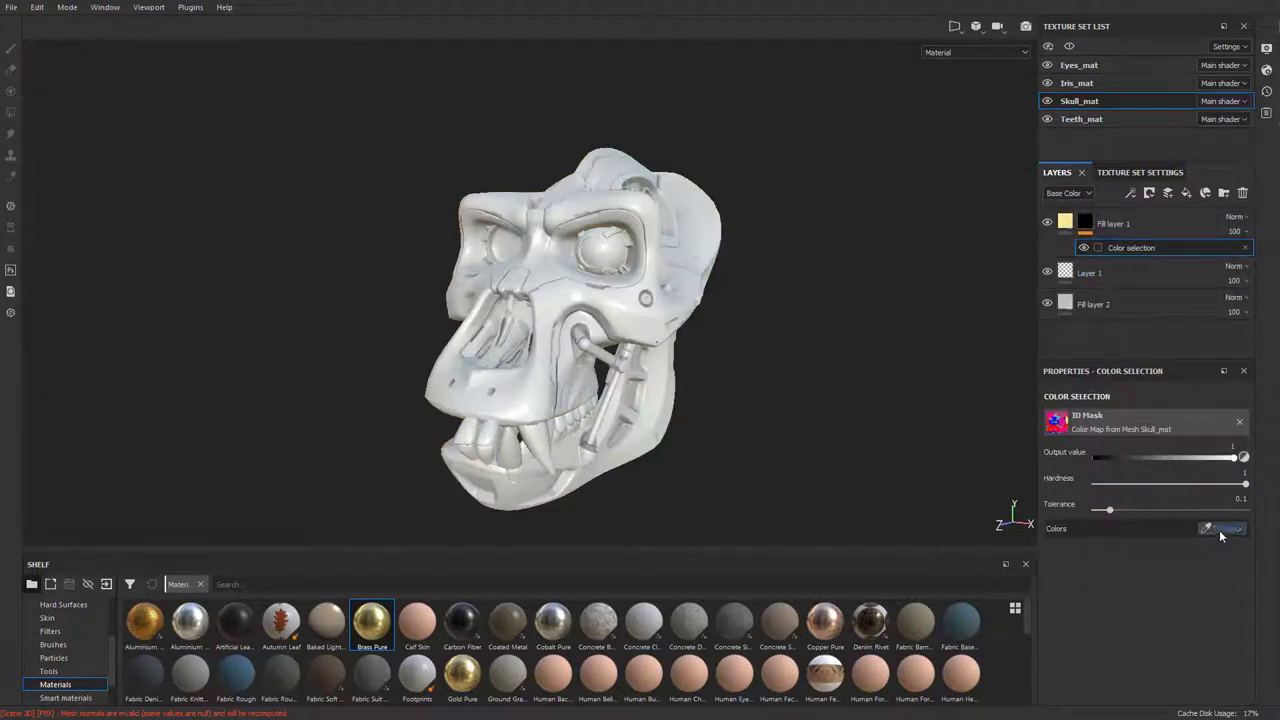
left_click(1222, 528)
left_click(572, 198)
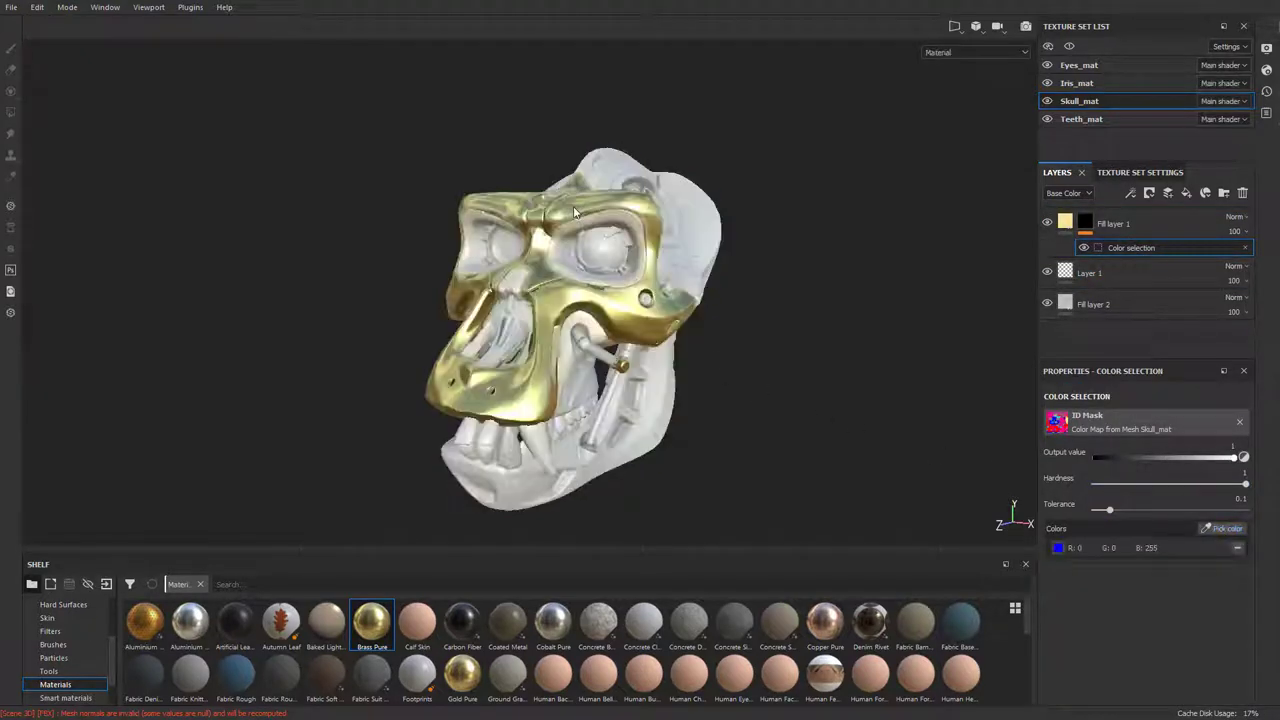
left_click_drag(936, 289, 766, 317, "alt")
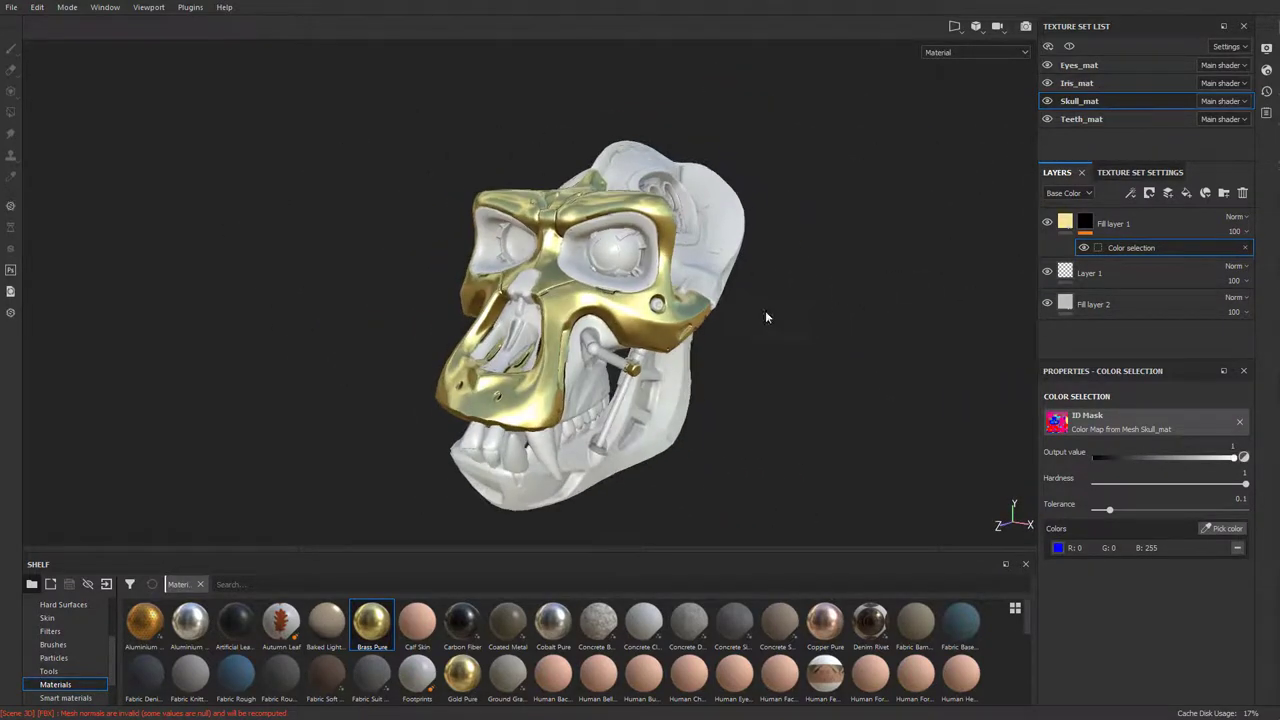
left_click_drag(801, 247, 1036, 347, "alt")
Switch to the Teeth_mat texture set and open its mesh map bake settings
left_click(1159, 173)
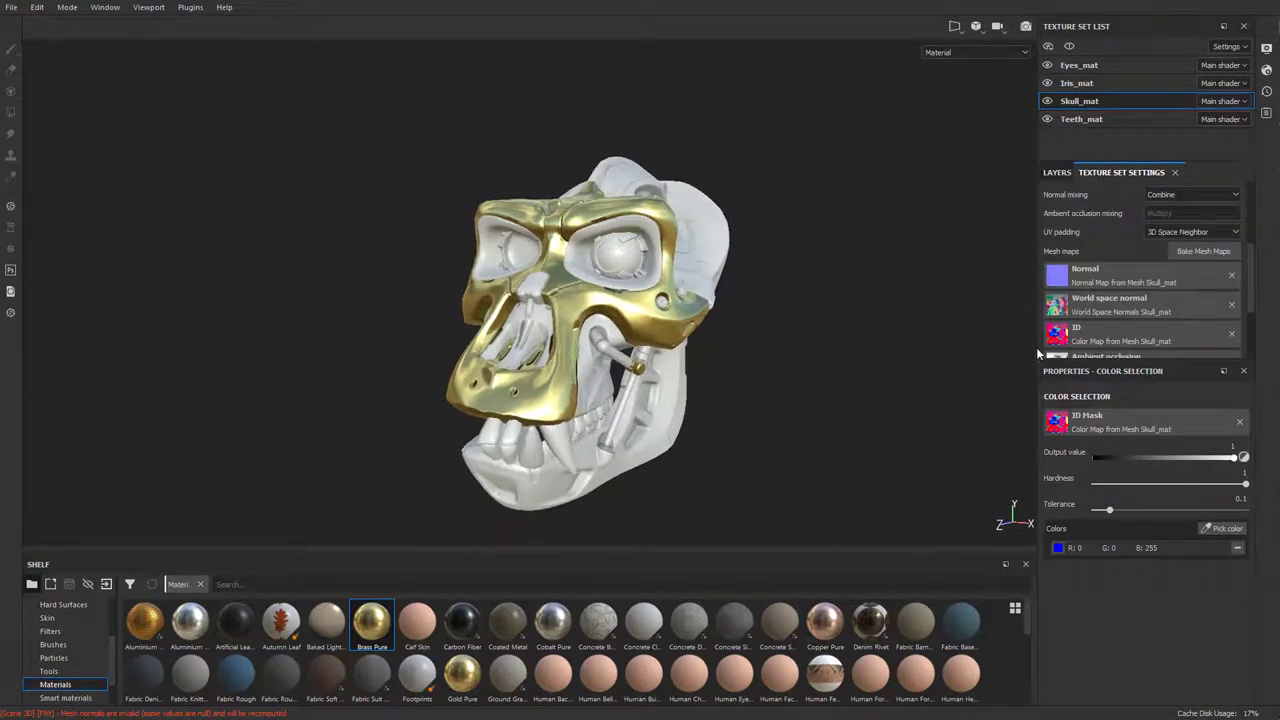
scroll(1088, 314, "down", 2)
left_click(1126, 122)
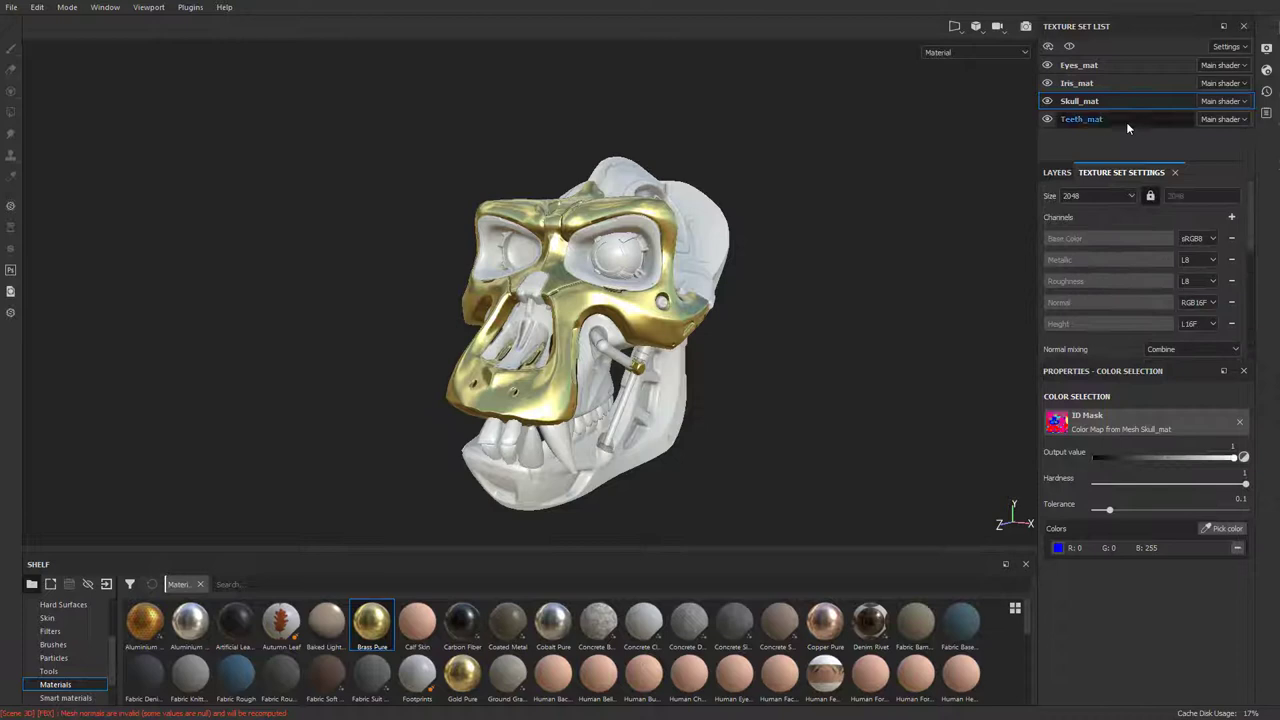
scroll(1119, 300, "down", 2)
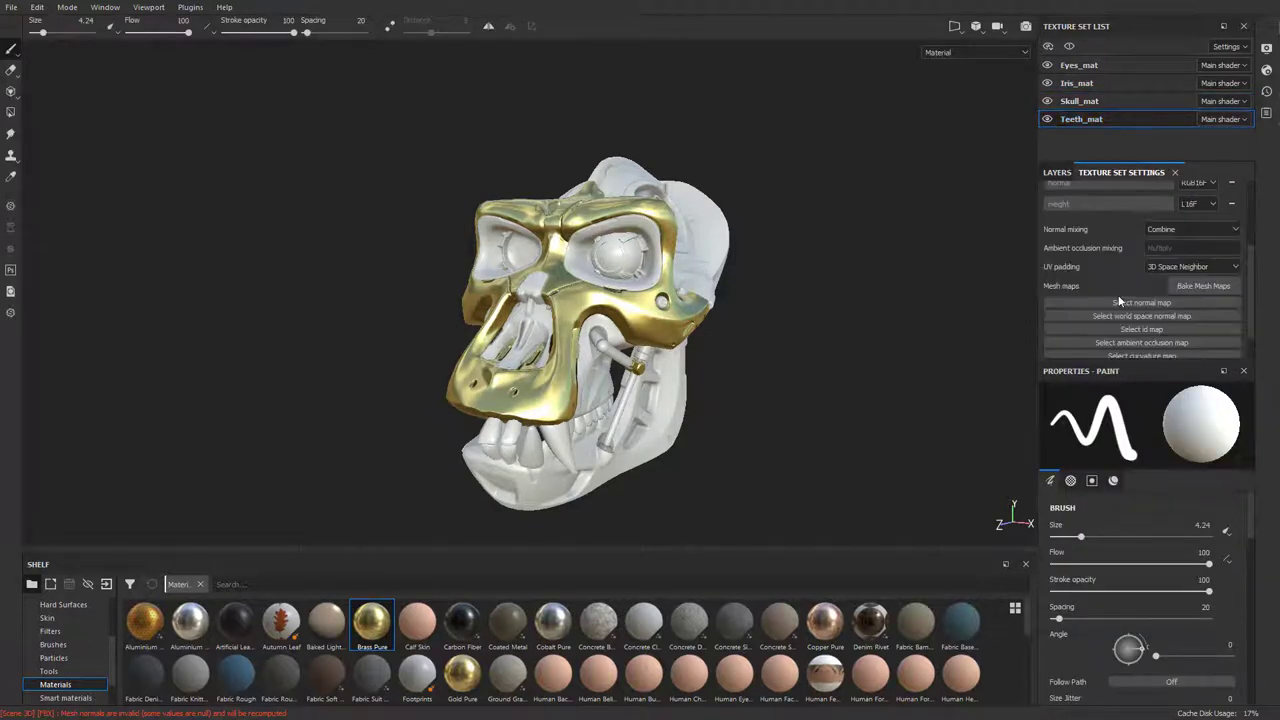
left_click(1214, 286)
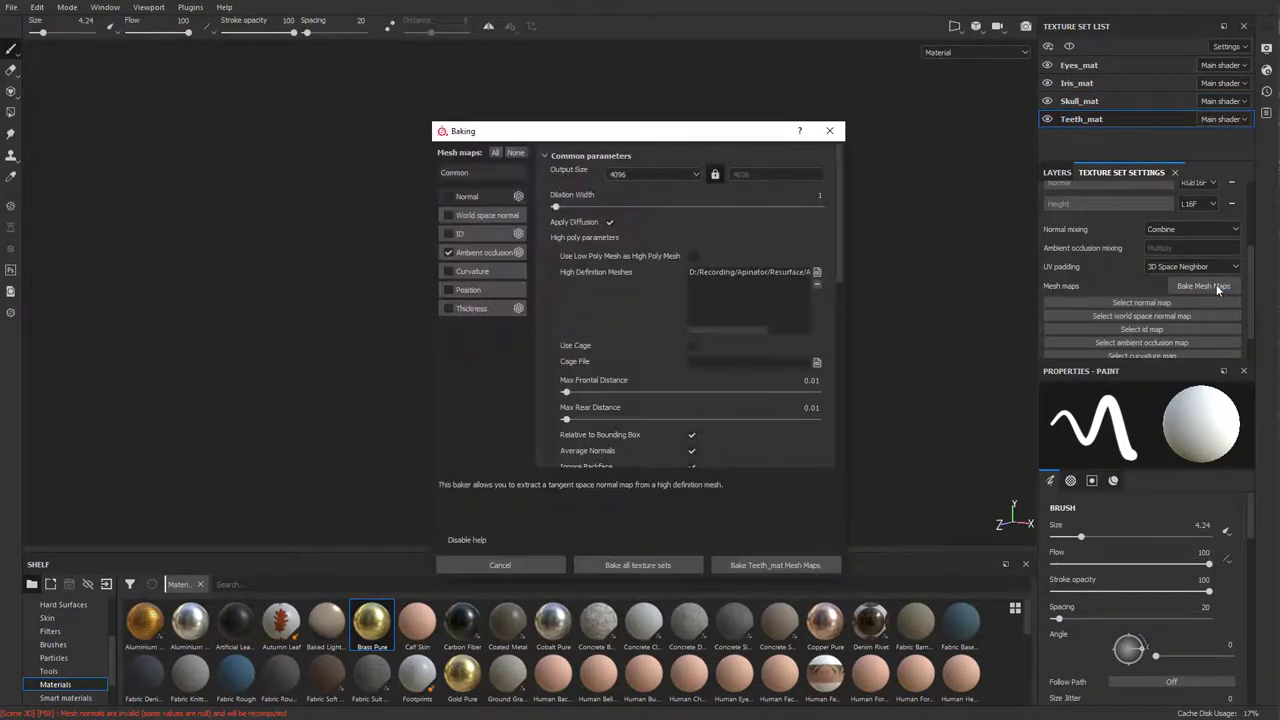
Replace the old high-poly mesh with ApeTeeth_high.fbx and enable Curvature, Position and Thickness
left_click(795, 271)
left_click(817, 284)
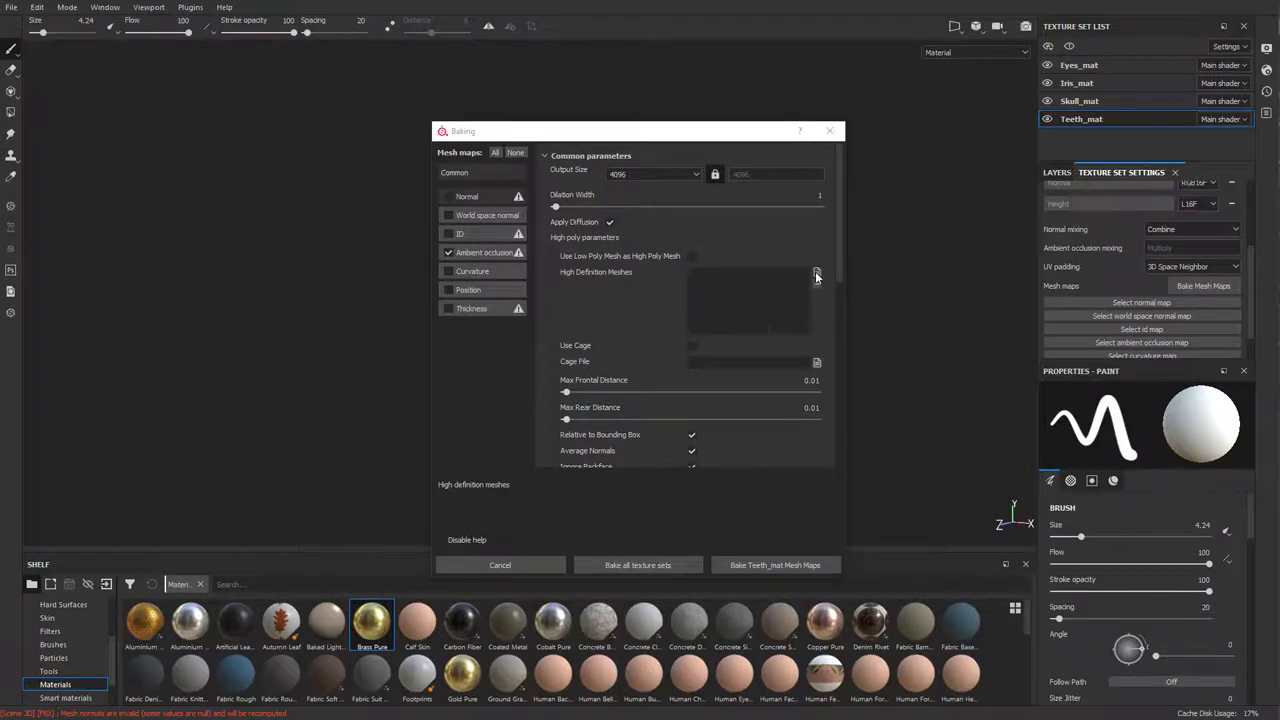
left_click(816, 274)
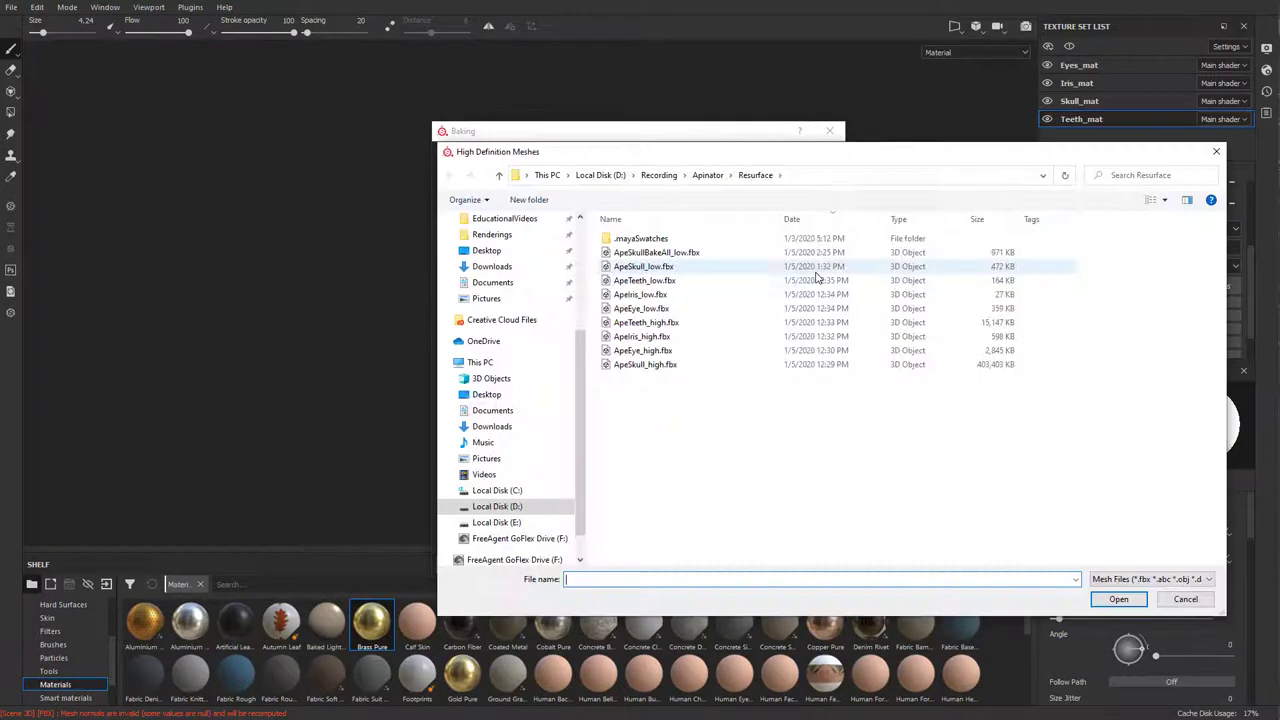
double_click(650, 322)
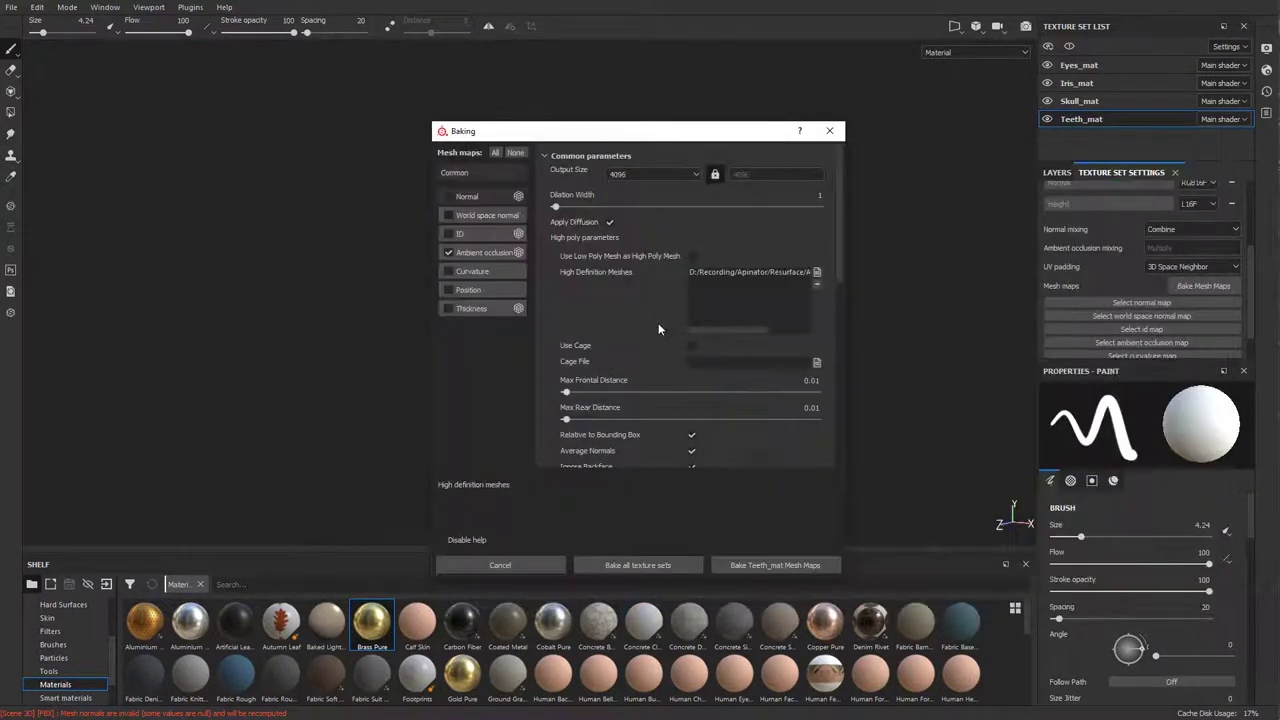
left_click(448, 271)
left_click(448, 289)
left_click(446, 307)
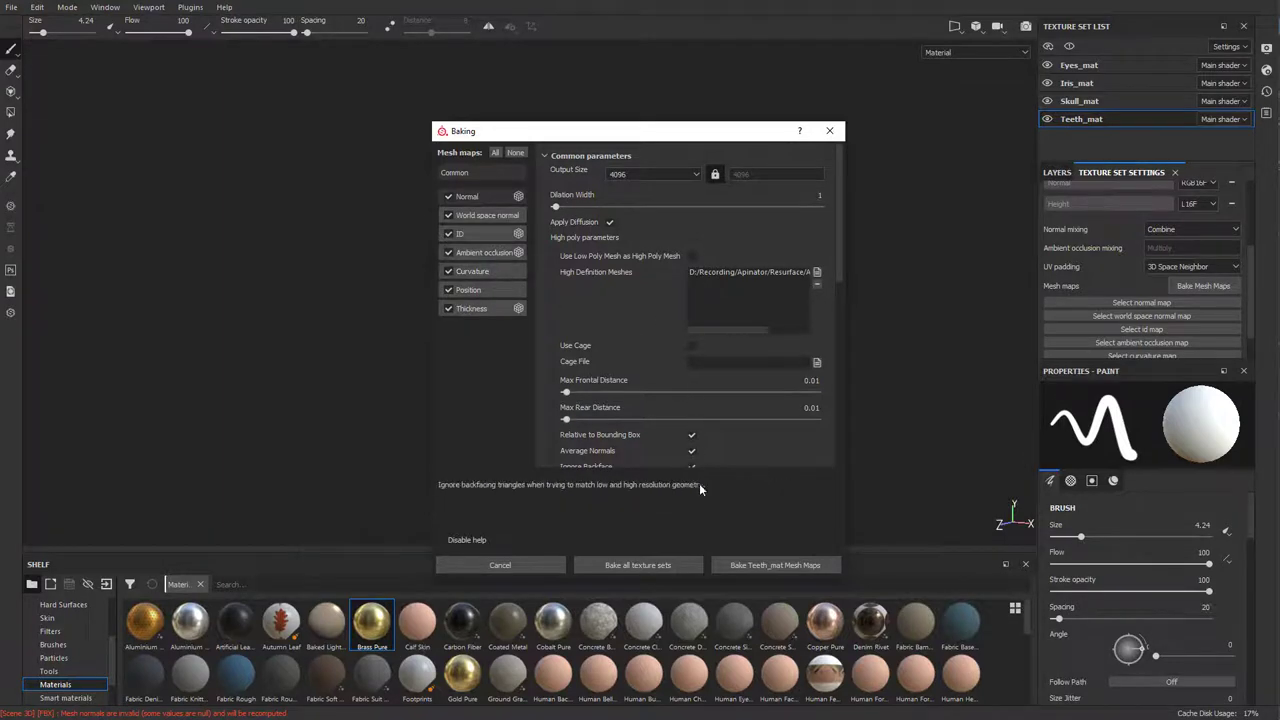
Bake the seven Teeth_mat mesh maps and dismiss the finished bake report
left_click(768, 560)
left_click(760, 565)
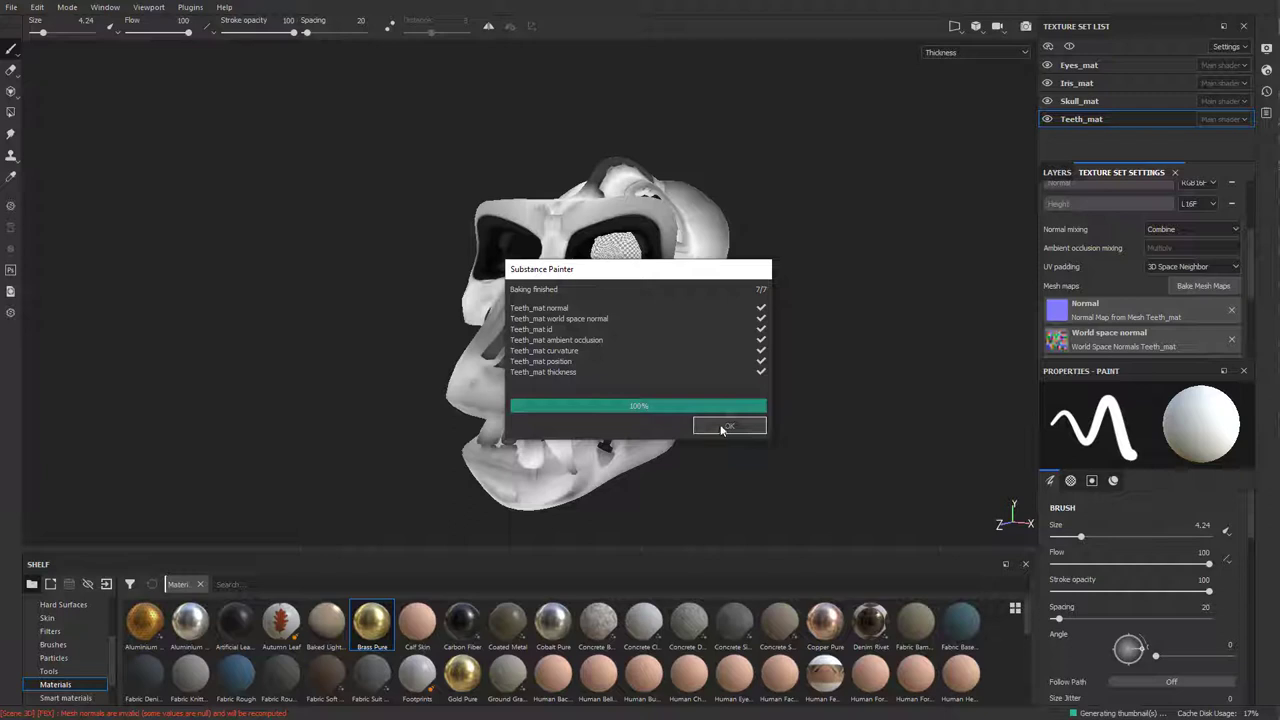
left_click(727, 427)
Select the Eyes_mat texture set and load its high-poly mesh in the bake settings
left_click(1104, 88)
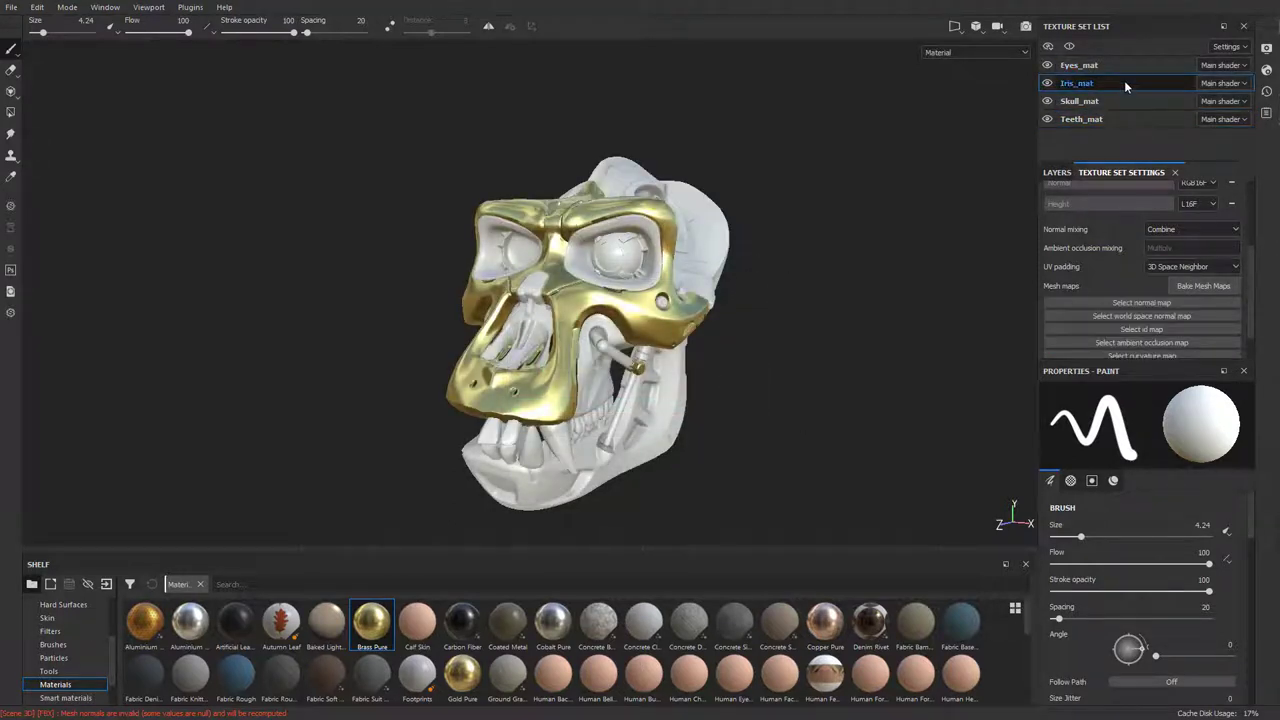
left_click(1124, 67)
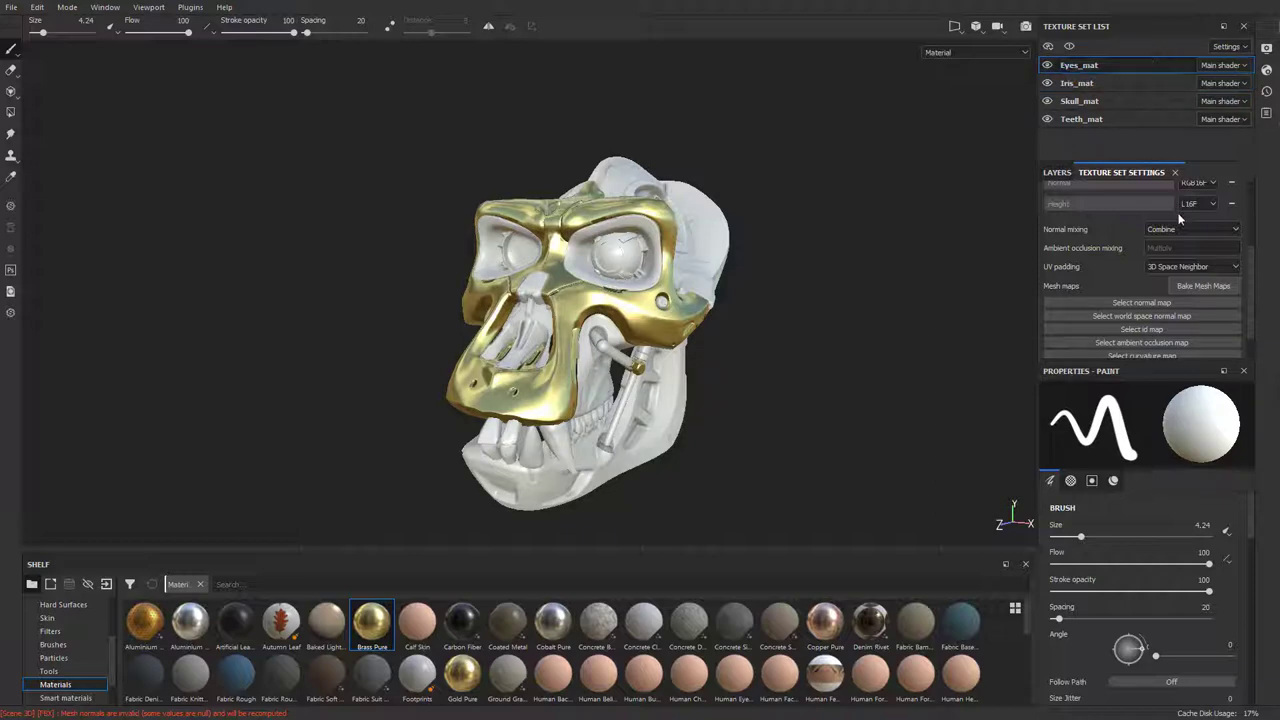
left_click(1204, 285)
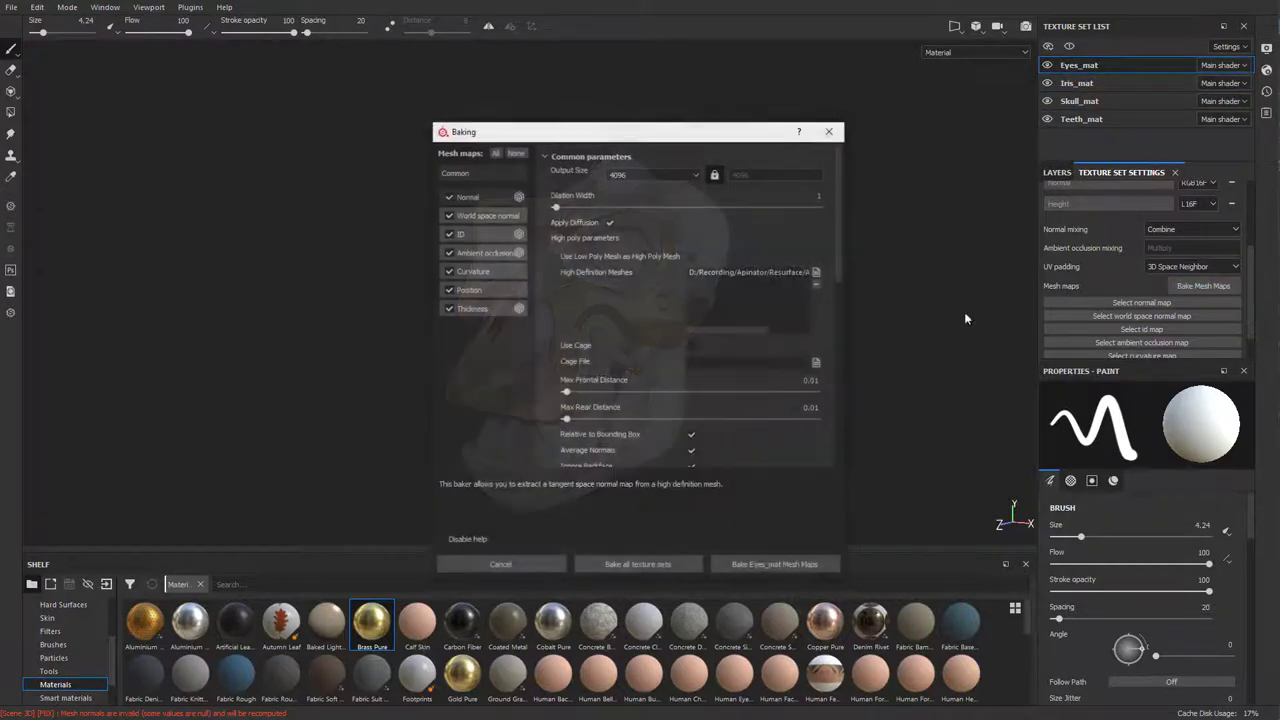
left_click(817, 273)
double_click(652, 345)
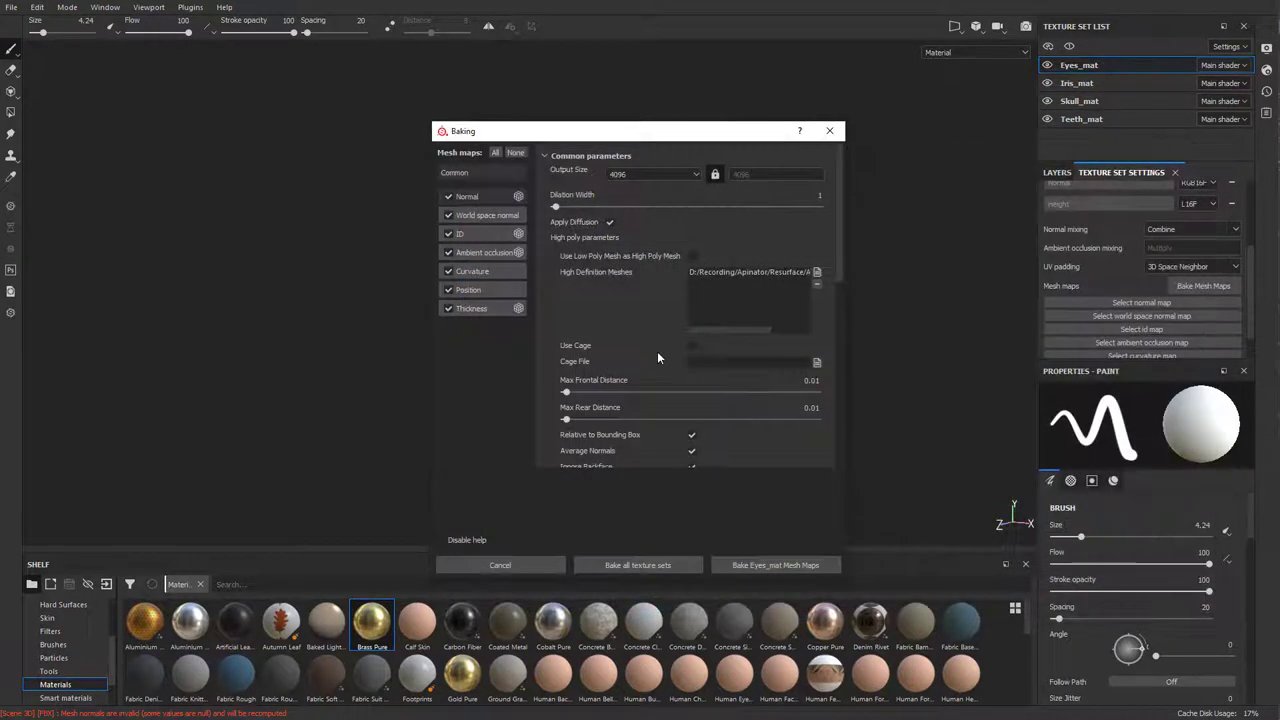
Set the bake output size to 2048, bake Eyes_mat, and close the report
left_click(696, 174)
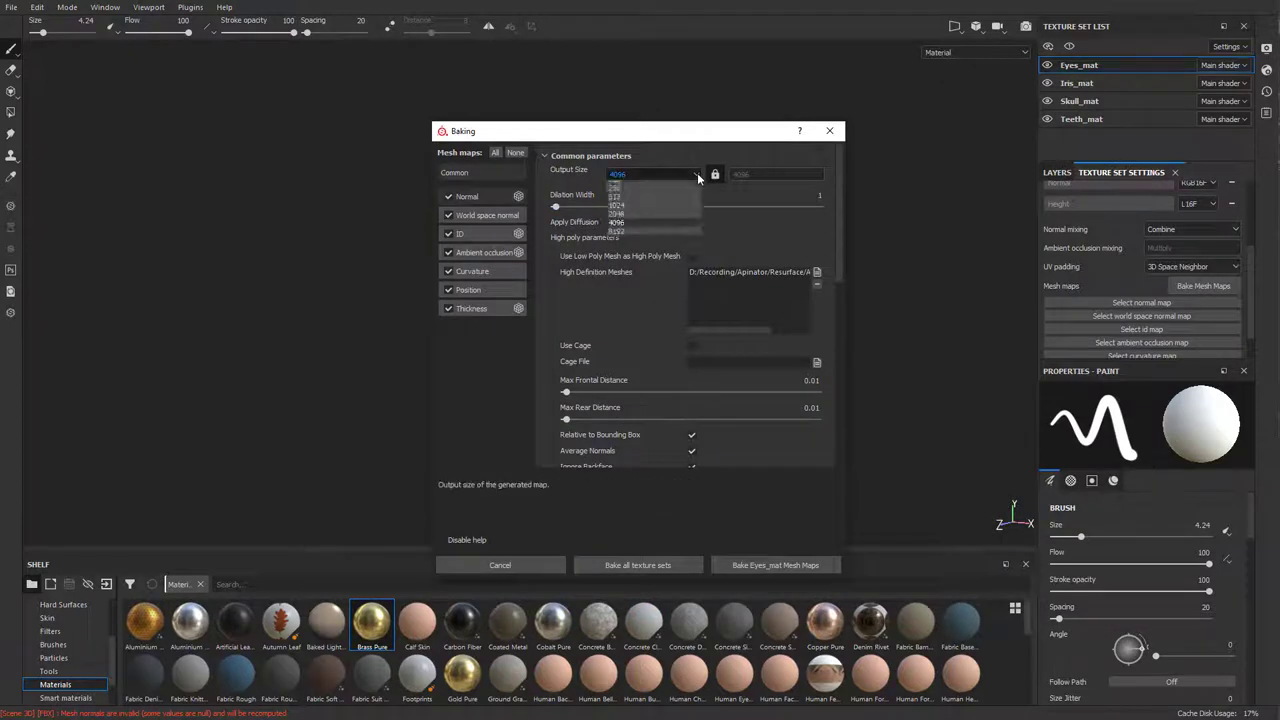
left_click(617, 213)
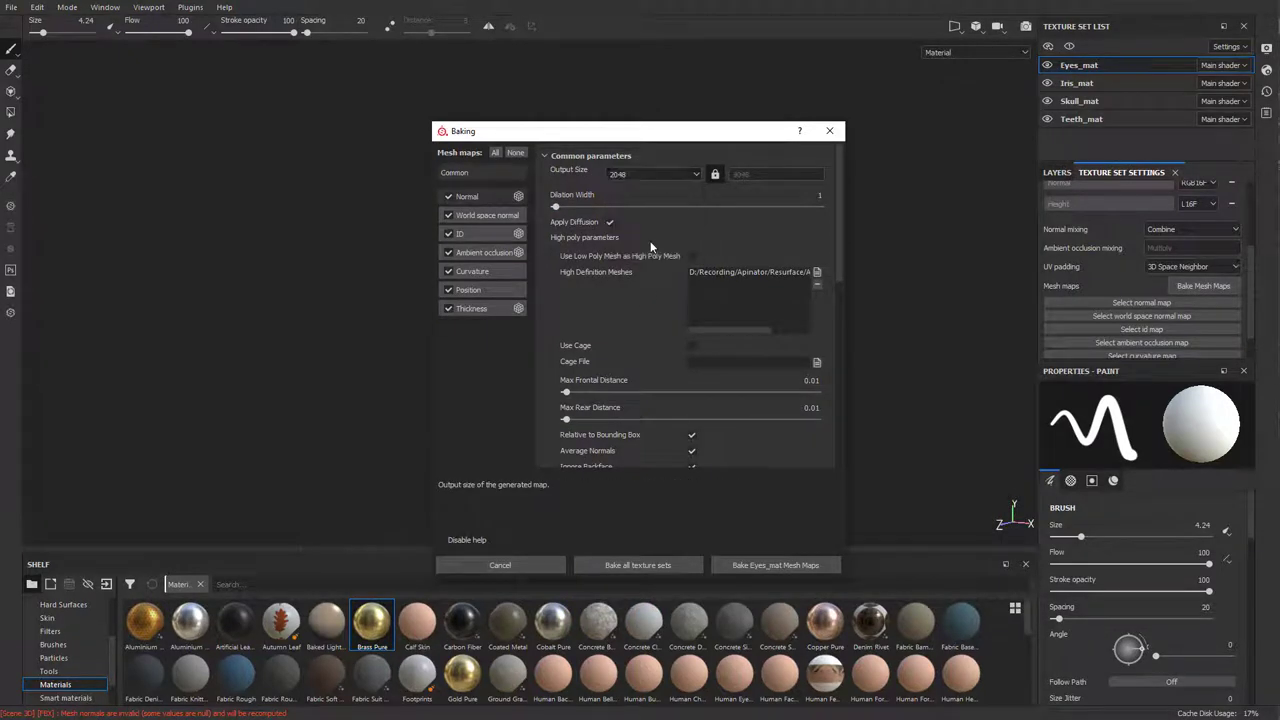
left_click(761, 566)
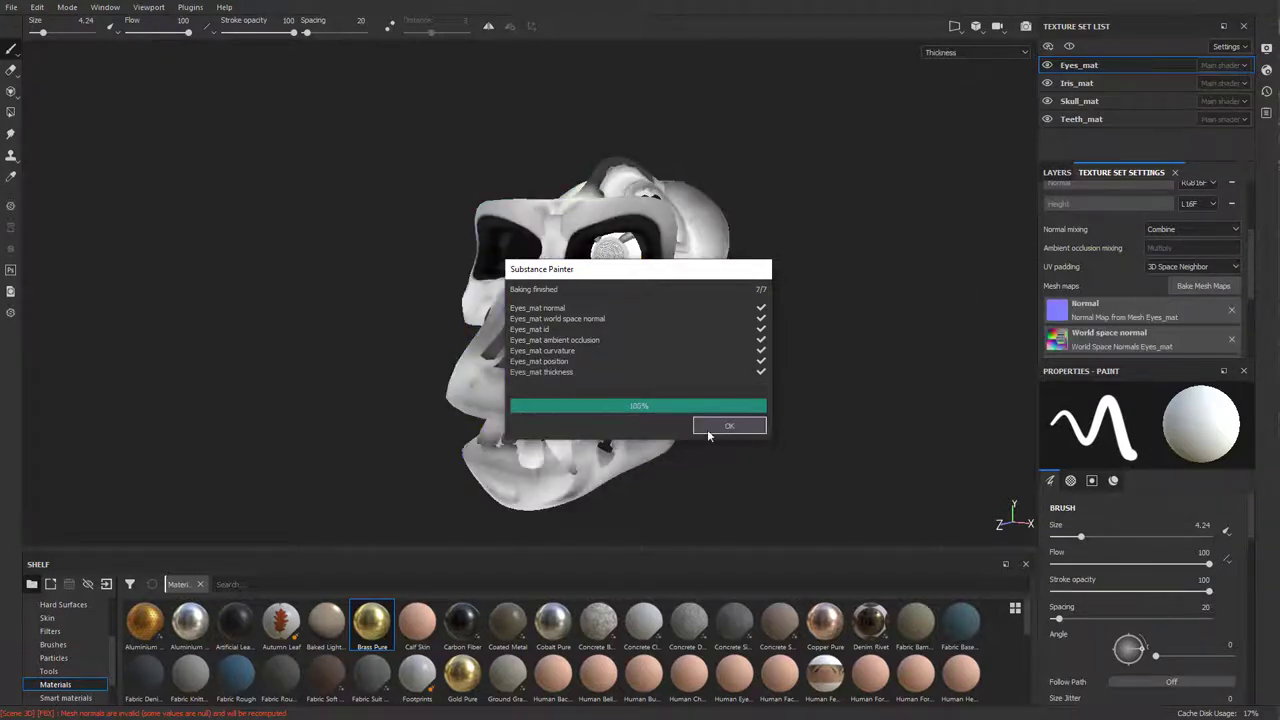
left_click(730, 425)
Rebake Teeth_mat mesh maps with ApeTeeth_high.fbx as high-poly mesh and close the report
left_click(1071, 118)
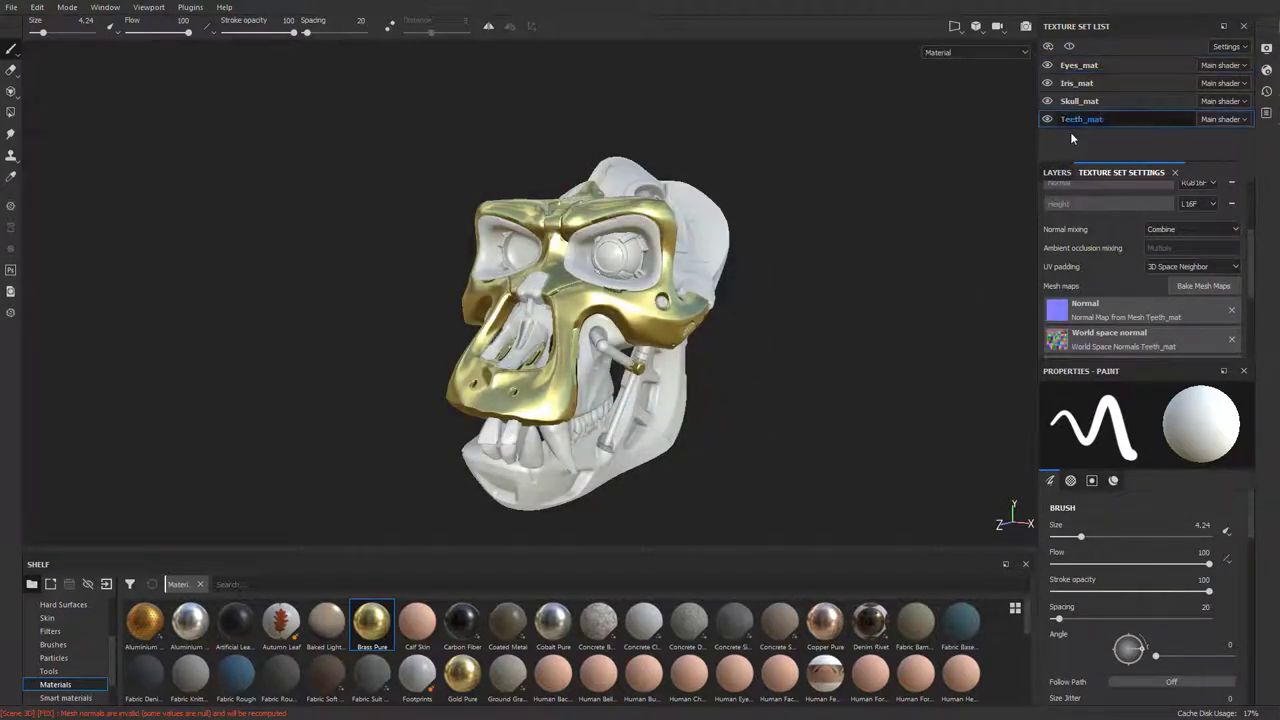
left_click(1197, 287)
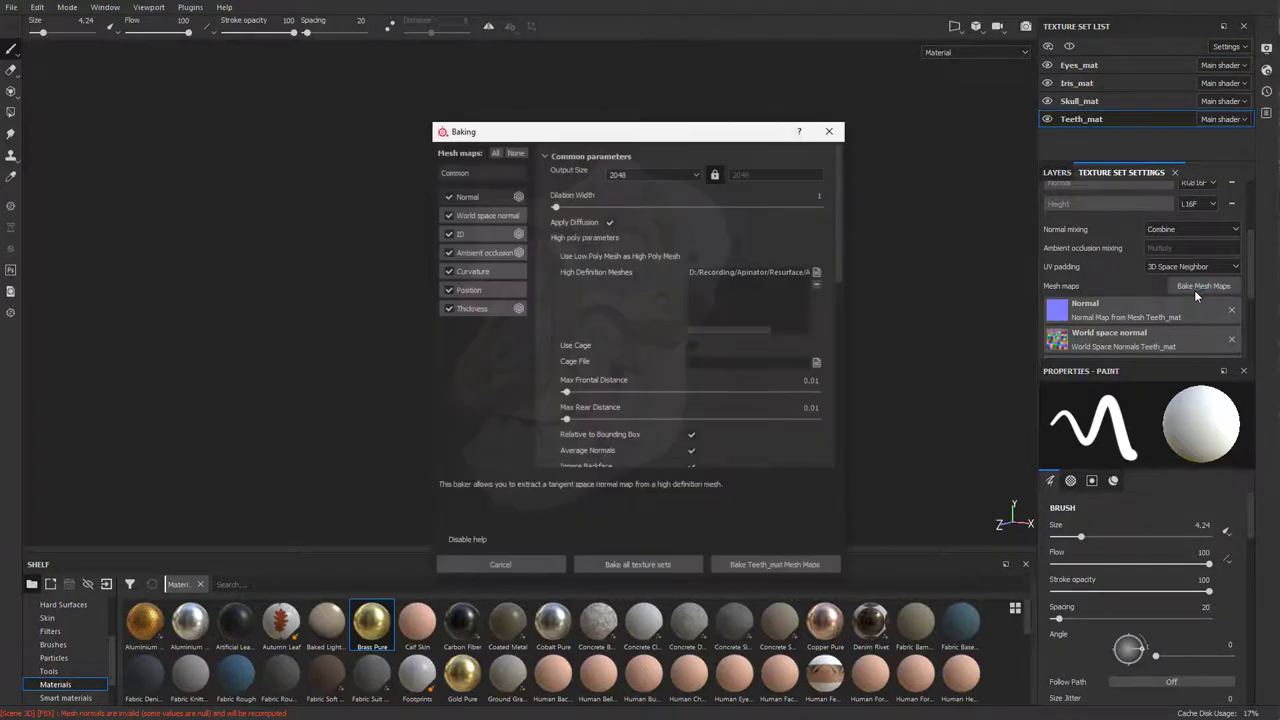
left_click(816, 273)
double_click(640, 322)
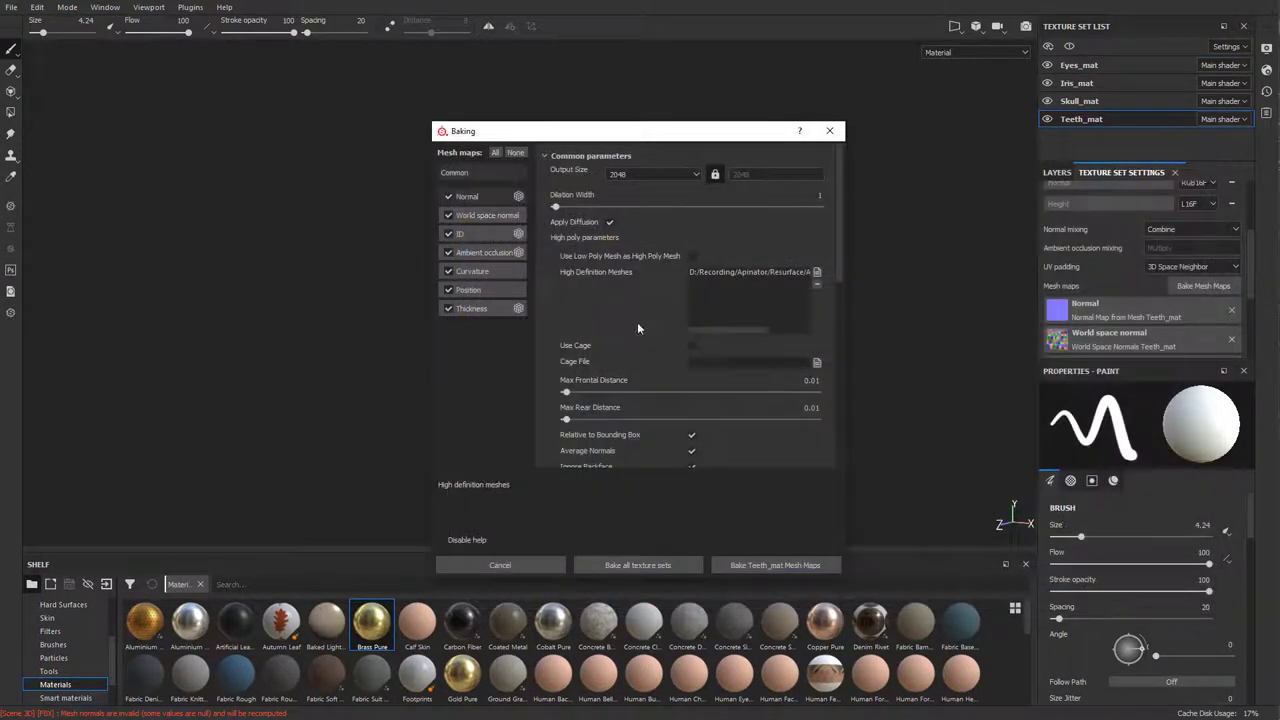
left_click(744, 566)
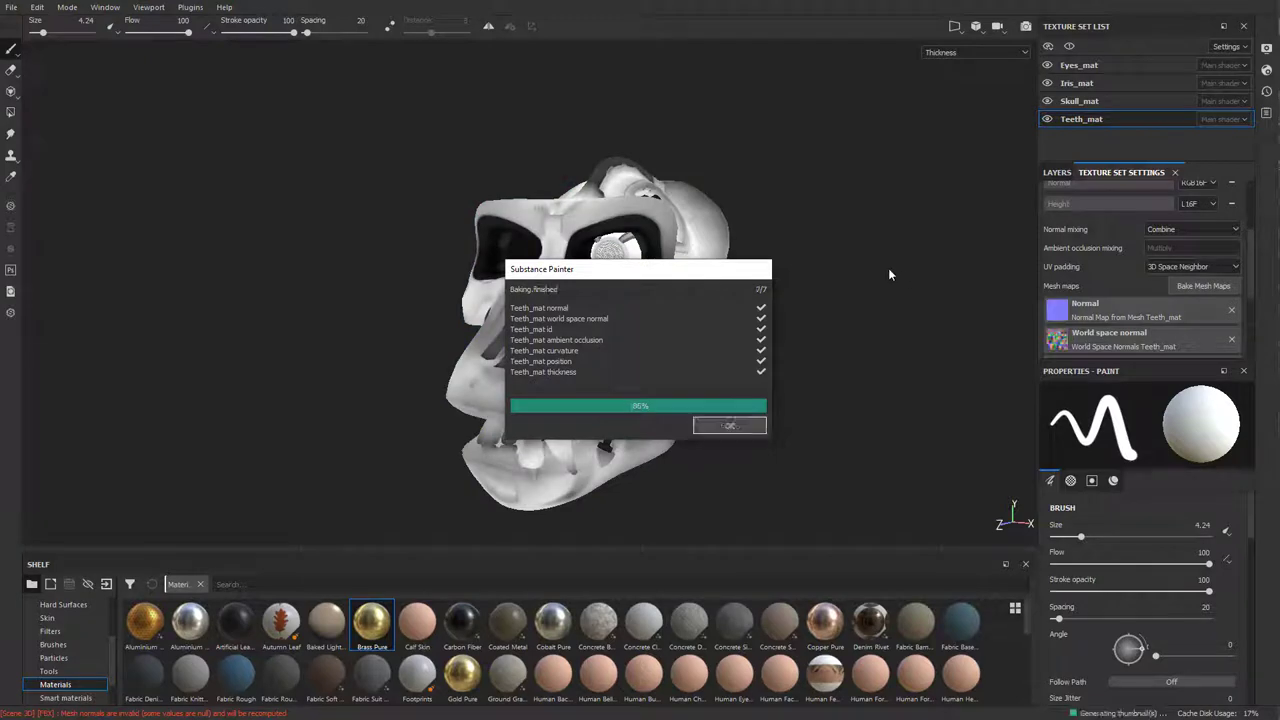
left_click(736, 428)
left_click_drag(811, 228, 1019, 171, "alt")
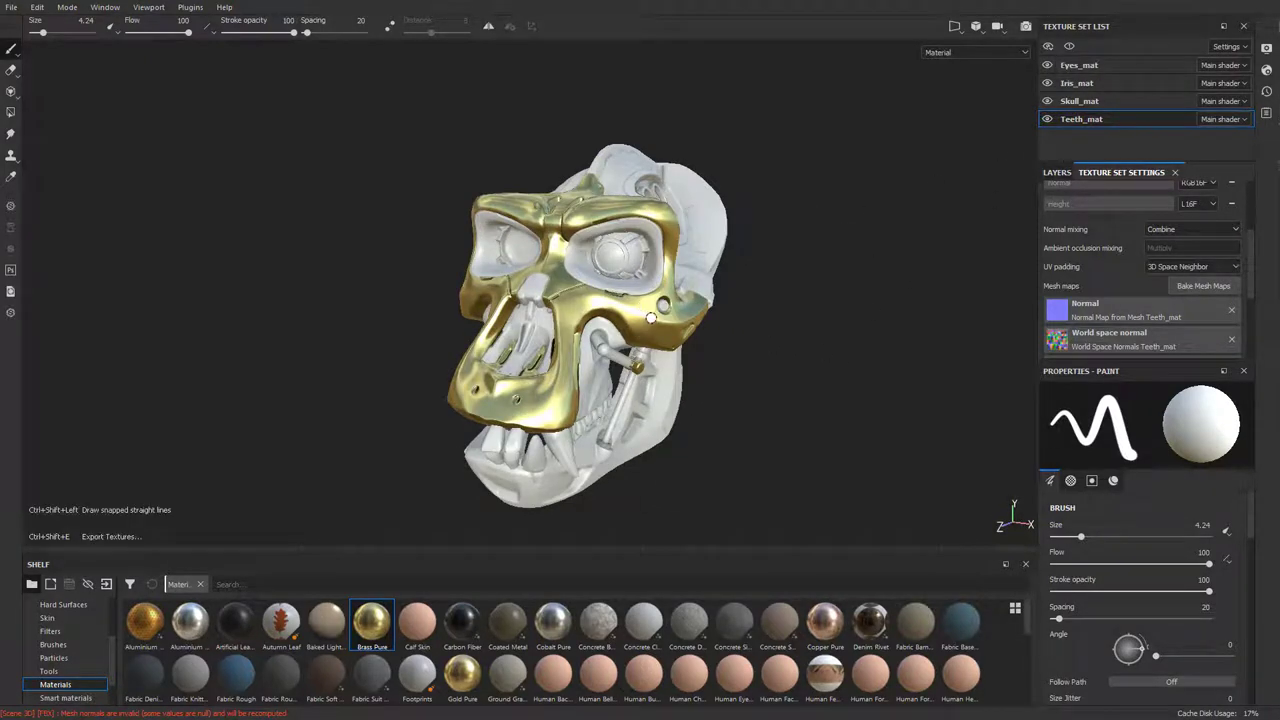
left_click(1070, 101)
left_click(1057, 172)
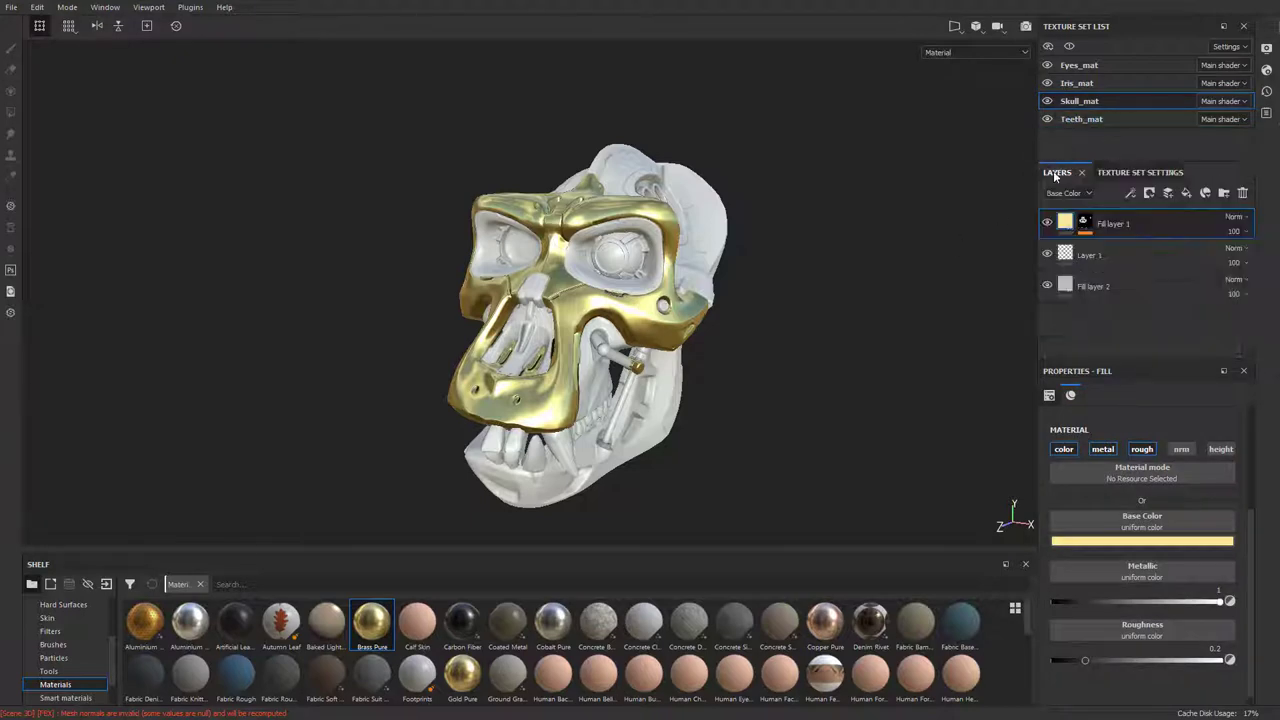
left_click(1180, 259, "shift")
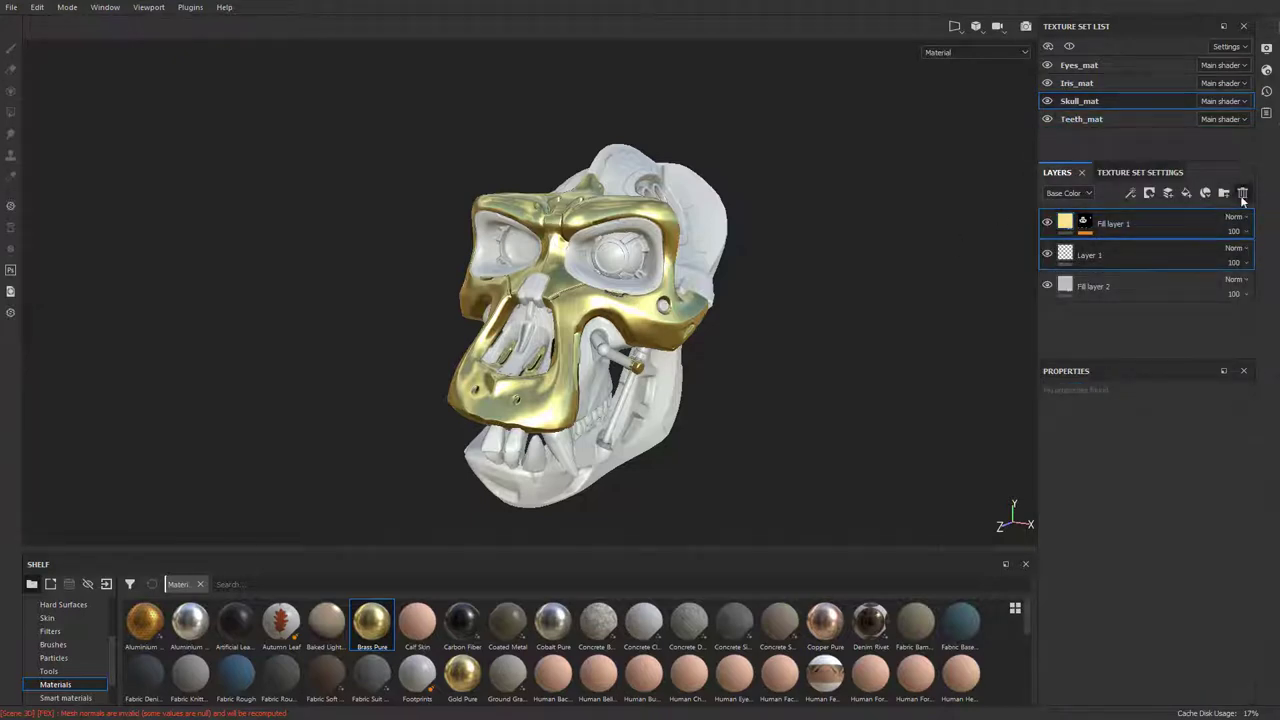
left_click(1243, 192)
mouse_move(843, 284)
left_mouse_down("alt")
mouse_move(593, 228)
mouse_move(995, 275)
mouse_move(935, 303)
mouse_move(860, 174)
mouse_move(512, 167)
mouse_move(824, 296)
left_mouse_up("alt")
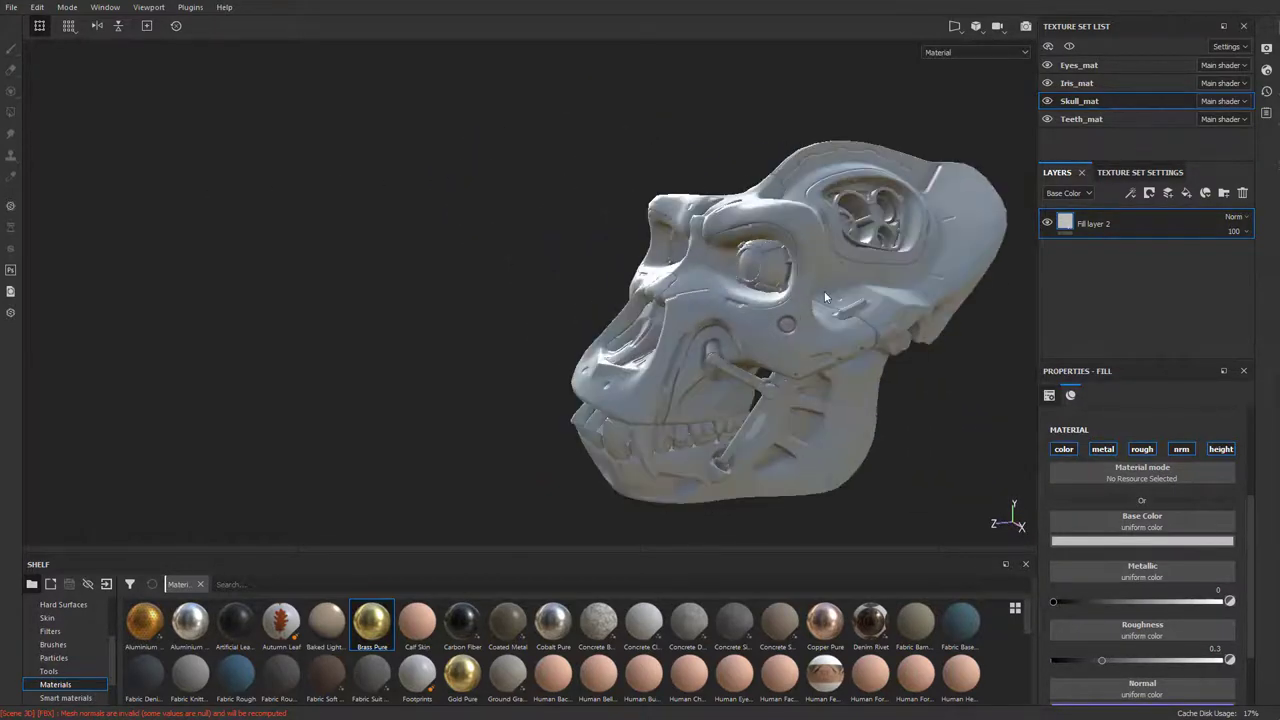
left_click_drag(843, 226, 741, 387, "alt")
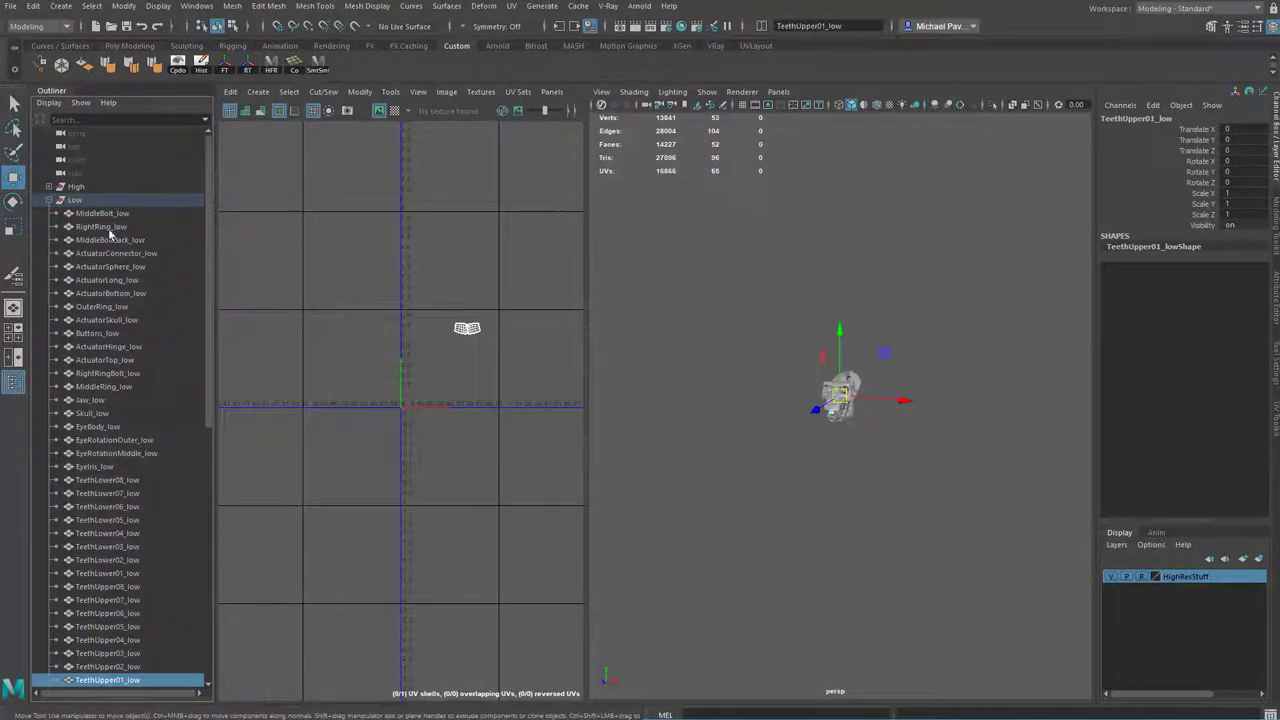
Select the hidden _low1 duplicates through TeethLower02_low1, unhide them with Shift+H, and delete them
scroll(132, 286, "down", 5)
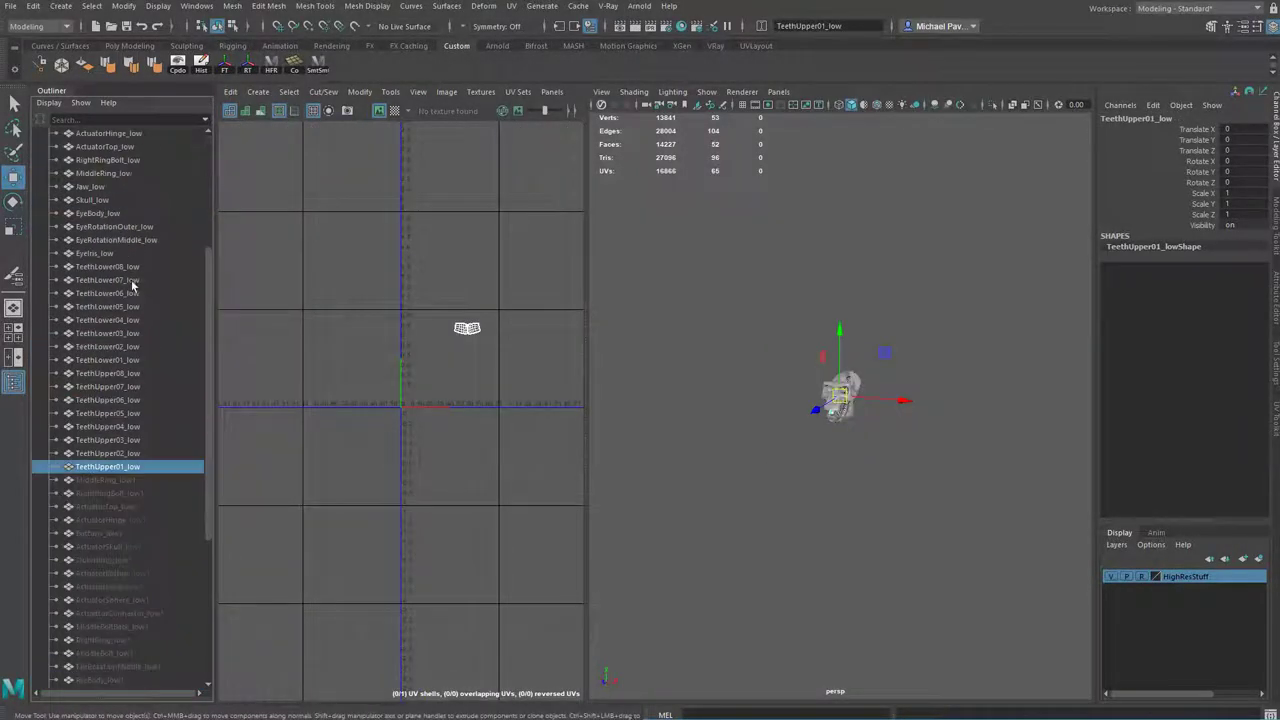
scroll(124, 212, "up", 3)
left_click(115, 591)
scroll(140, 590, "down", 10)
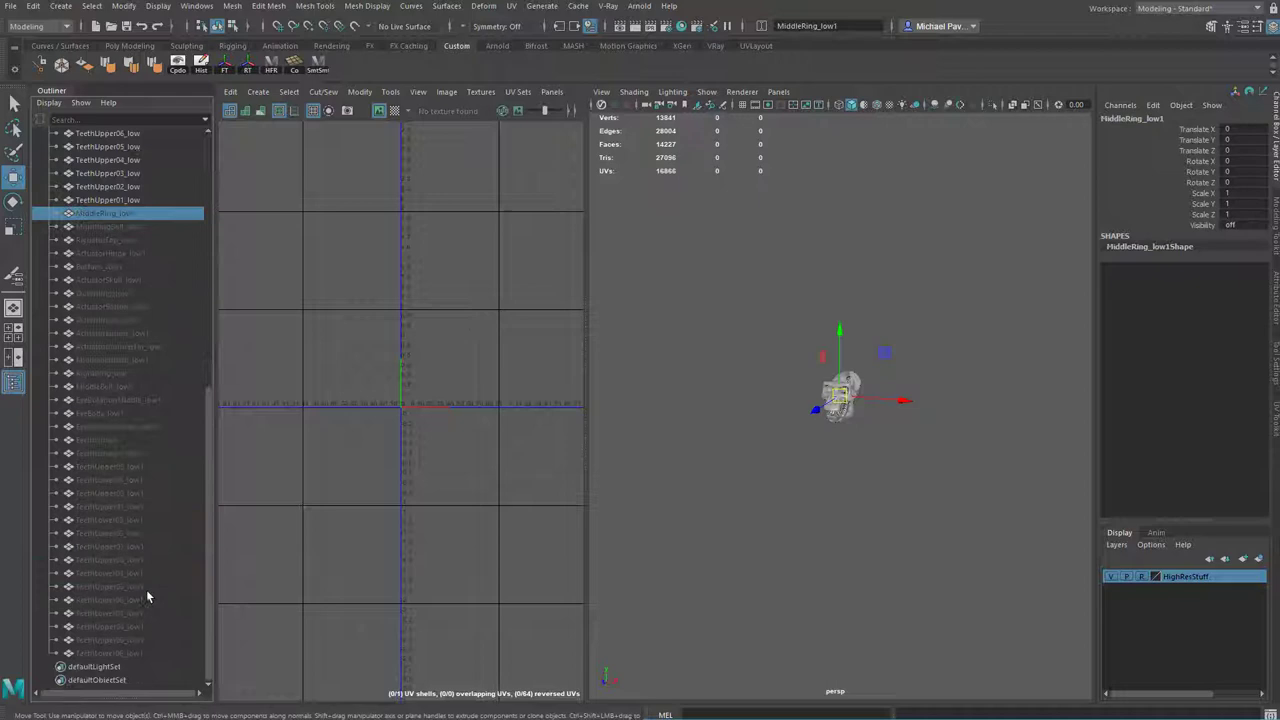
left_click(118, 652, "shift")
key("shift+h")
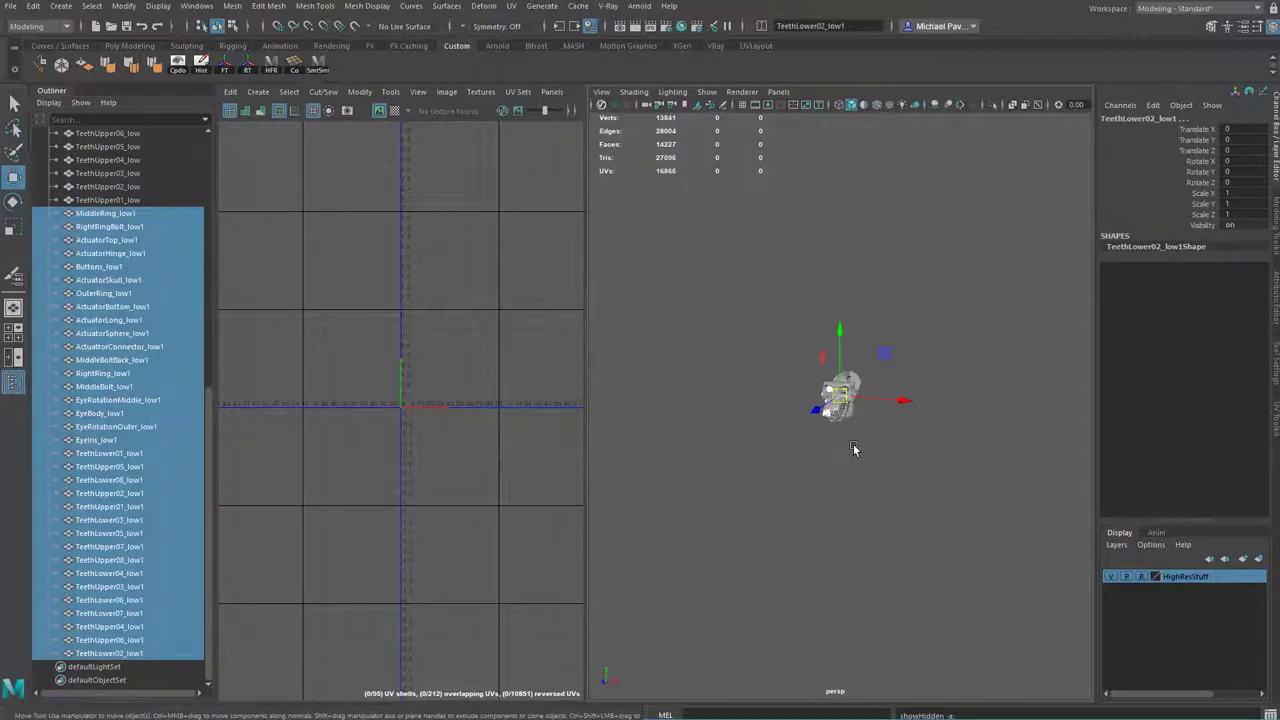
key("f")
left_click_drag(960, 400, 853, 318, "alt")
left_click_drag(926, 447, 825, 350, "alt")
key("Delete")
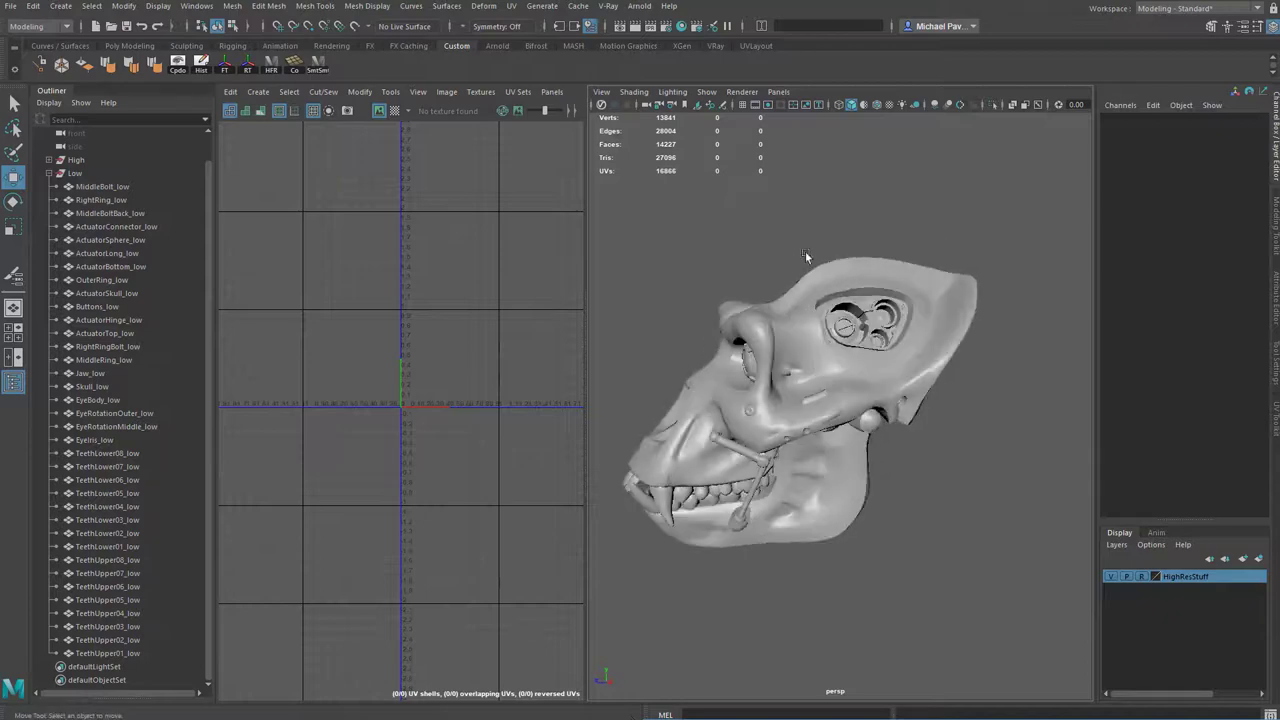
Select the Low group's one-sided parts and hide Jaw_low
left_click_drag(805, 257, 920, 364)
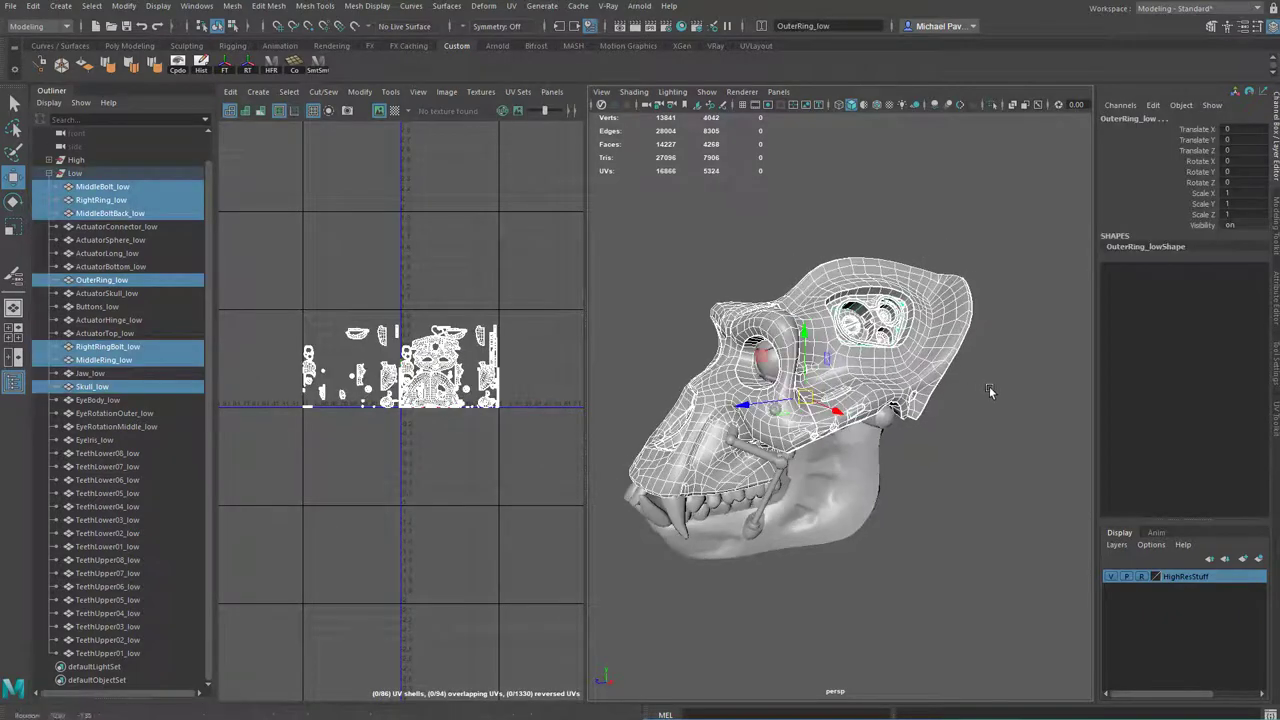
left_click_drag(1038, 192, 470, 610)
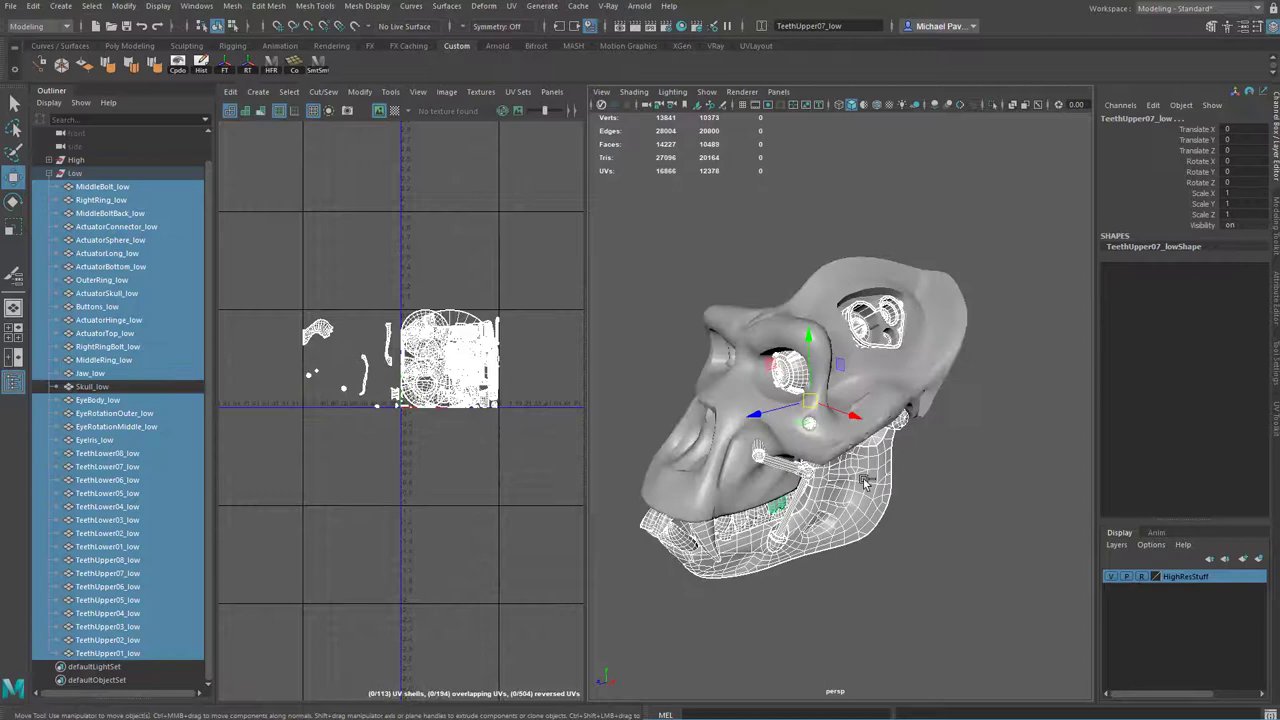
key("ctrl+h")
left_click_drag(928, 486, 907, 455, "alt")
left_click_drag(830, 440, 700, 230, "alt")
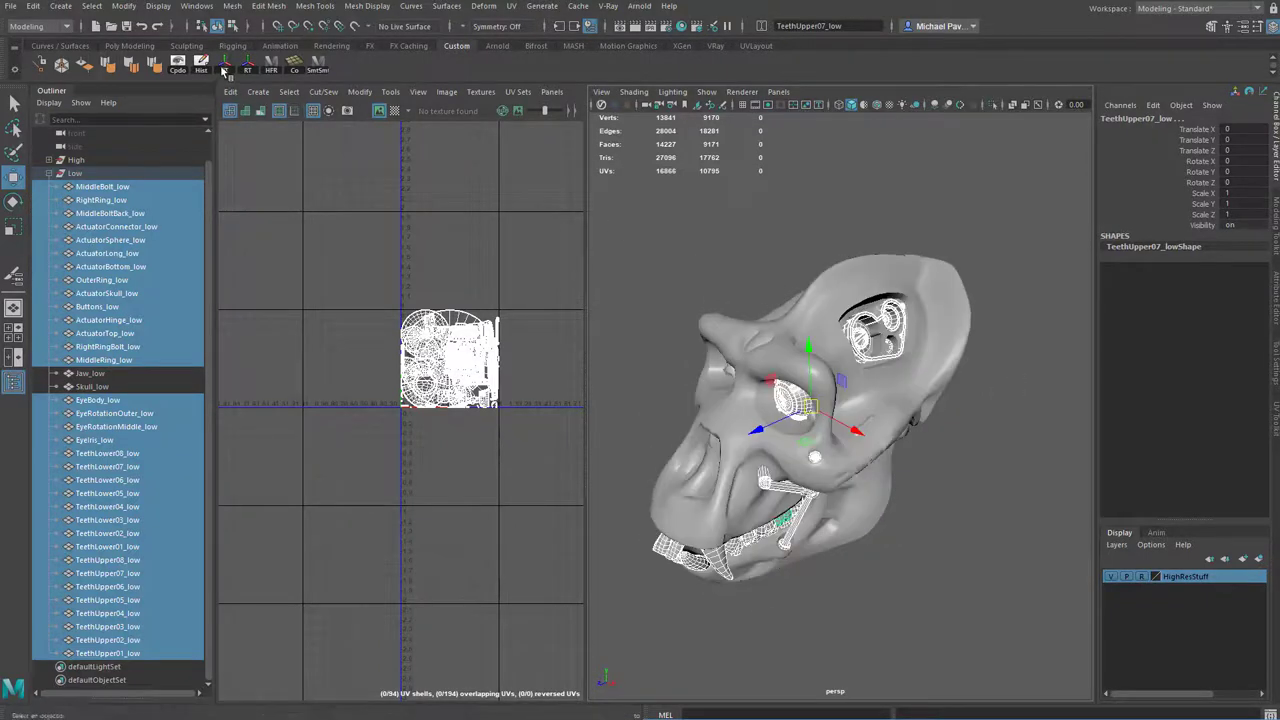
left_click_drag(760, 300, 910, 279, "alt")
Duplicate the selected parts and mirror the copies with Scale X -1
key("ctrl+d")
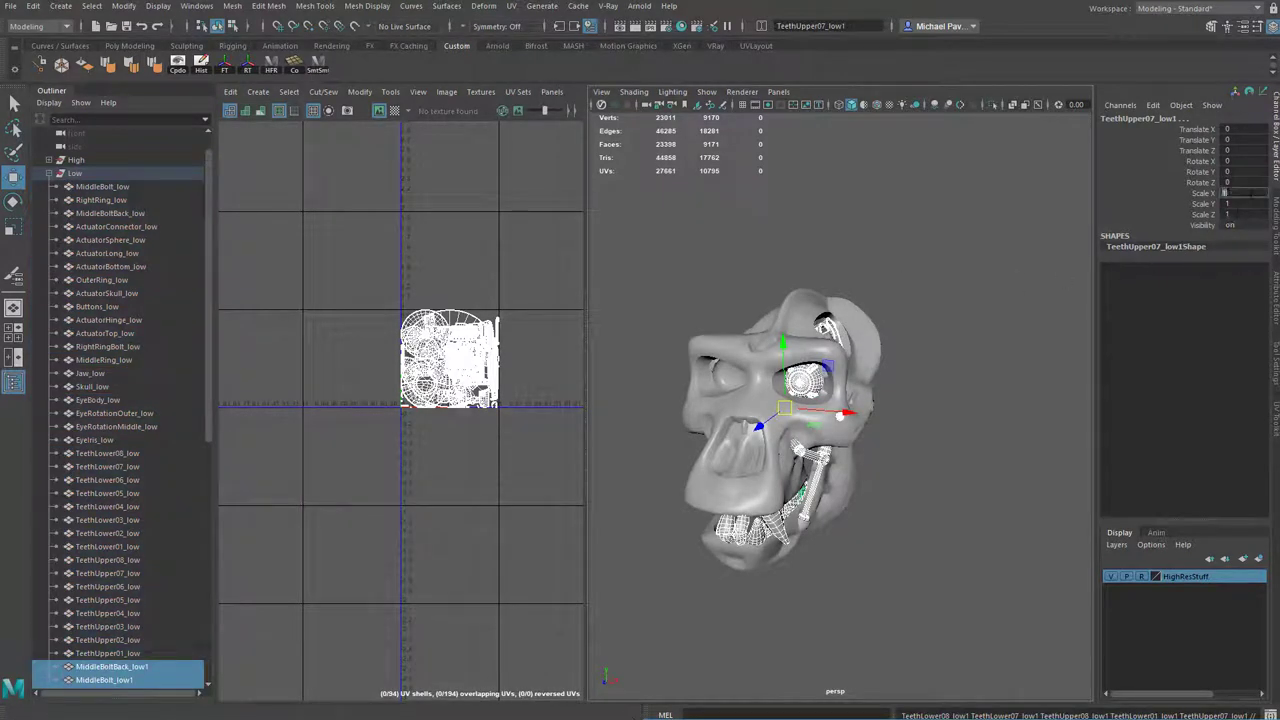
key("Return")
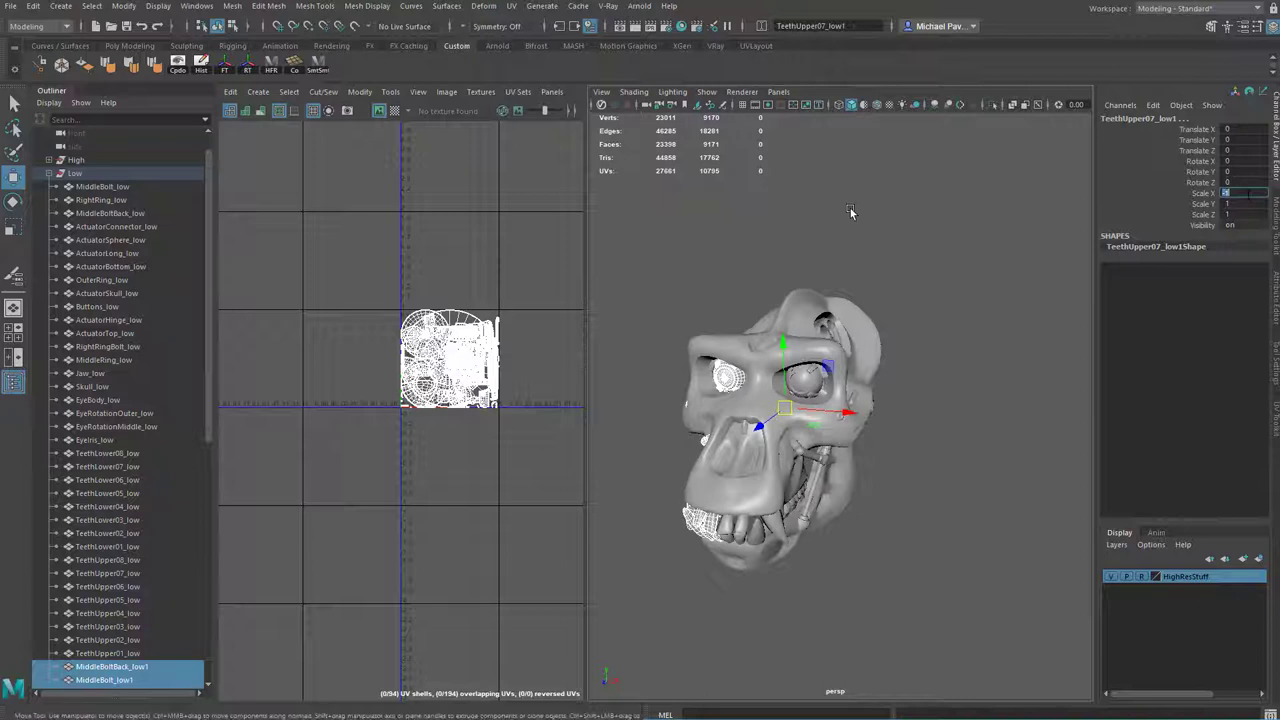
left_click_drag(1060, 240, 806, 271, "alt")
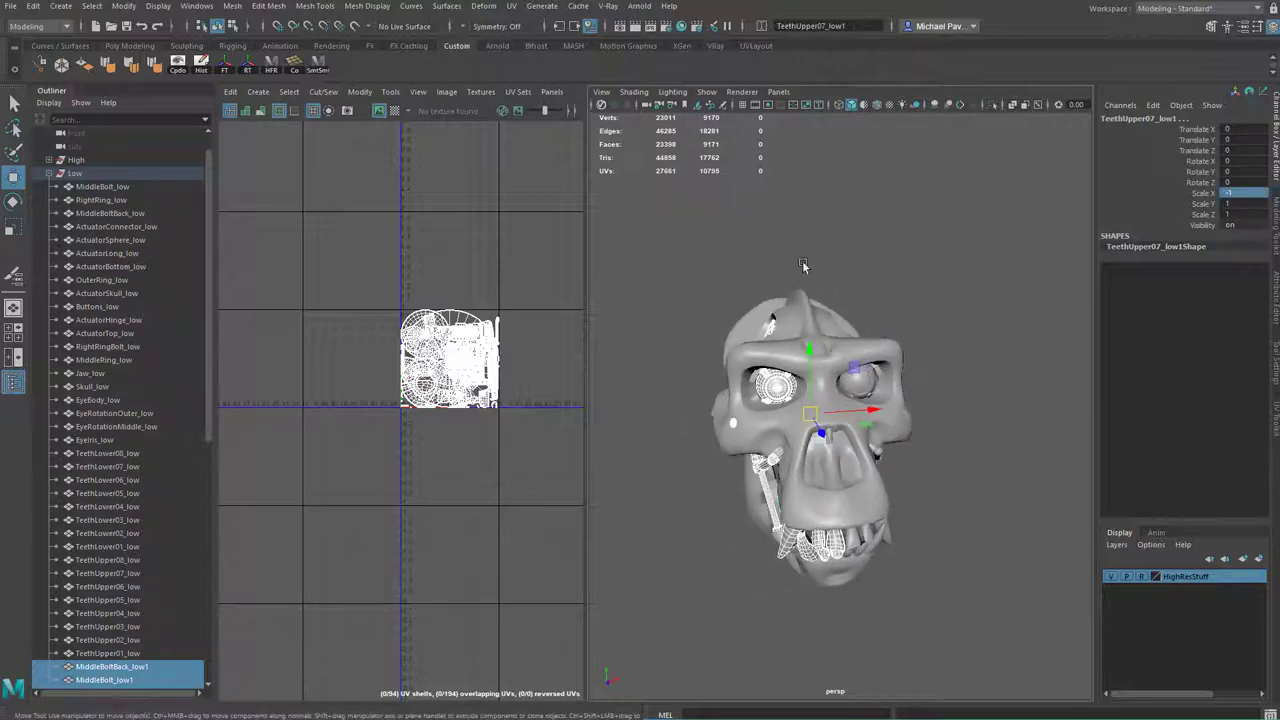
left_click_drag(890, 232, 863, 269, "alt")
Inspect MiddleBolt_low up close, then marquee-select all the skull objects
left_click(882, 250)
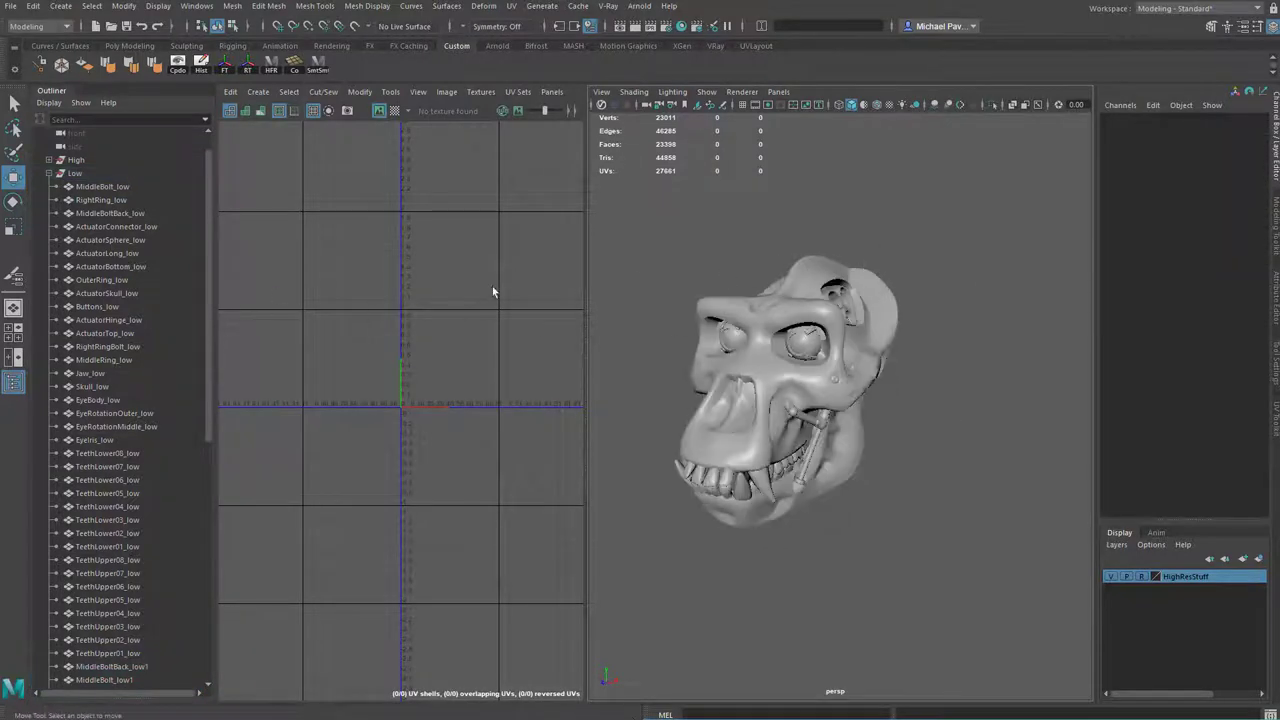
left_click(107, 189)
scroll(102, 370, "down", 10)
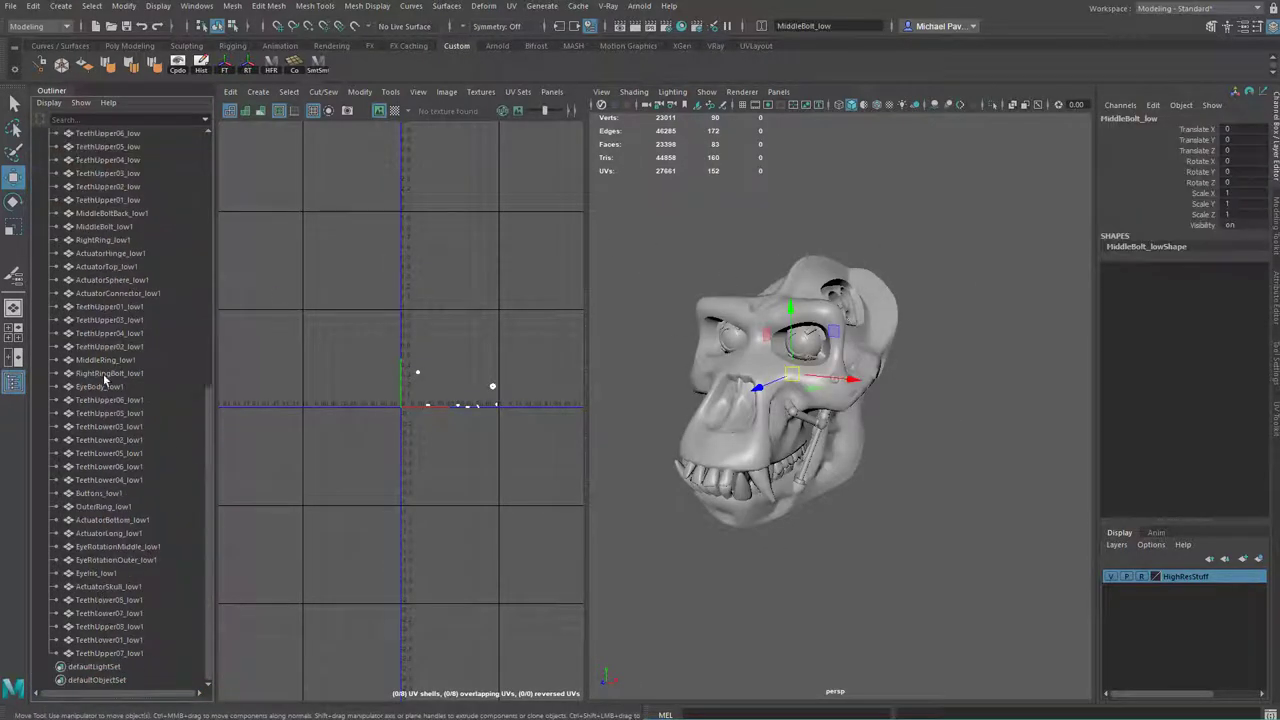
key("f")
scroll(110, 300, "up", 15)
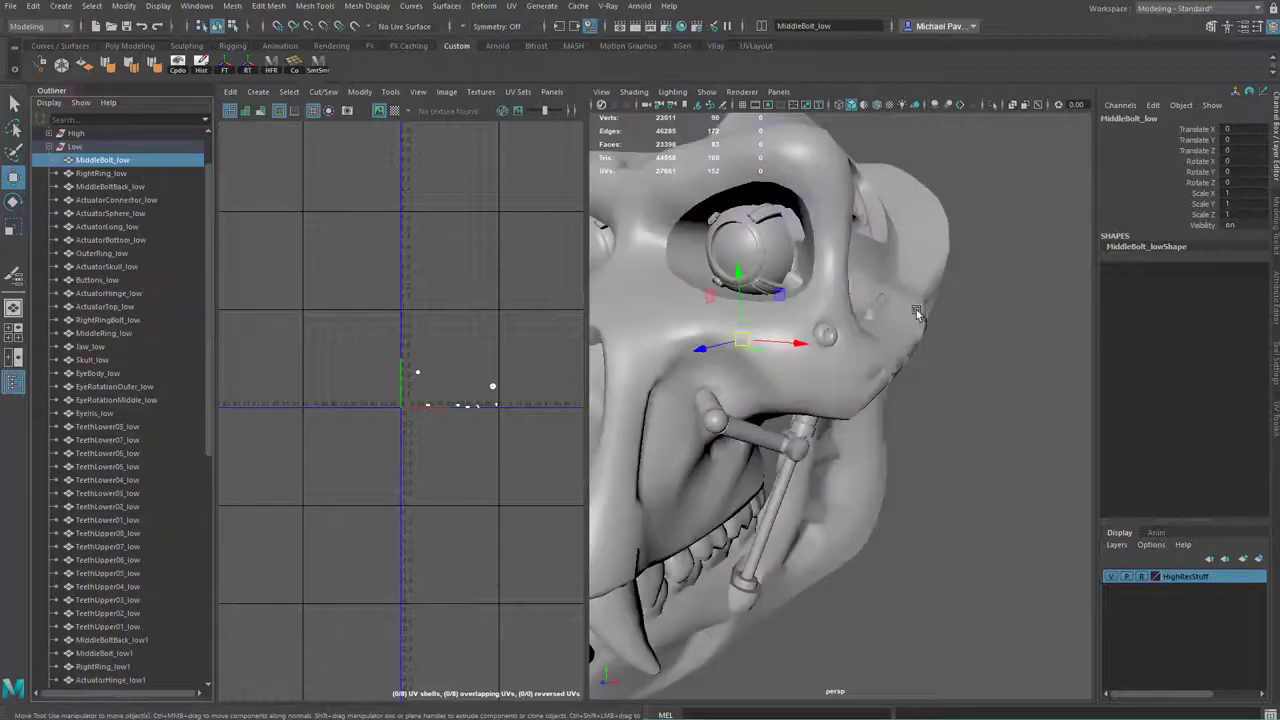
key("a")
left_click_drag(906, 286, 960, 506, "alt")
Export the selection as ApeSkullALL.fbx, renamed from ApeSkullBakeAll_low.fbx, into Resurface
left_click(16, 8)
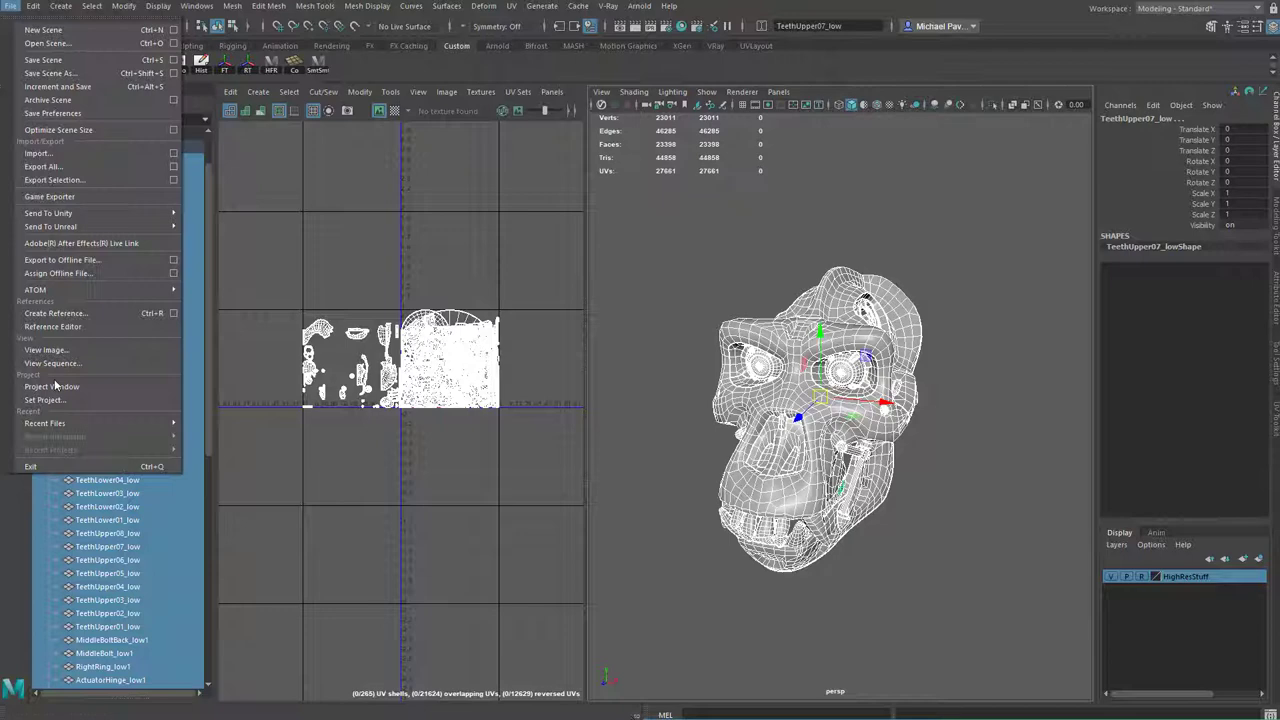
left_click(54, 181)
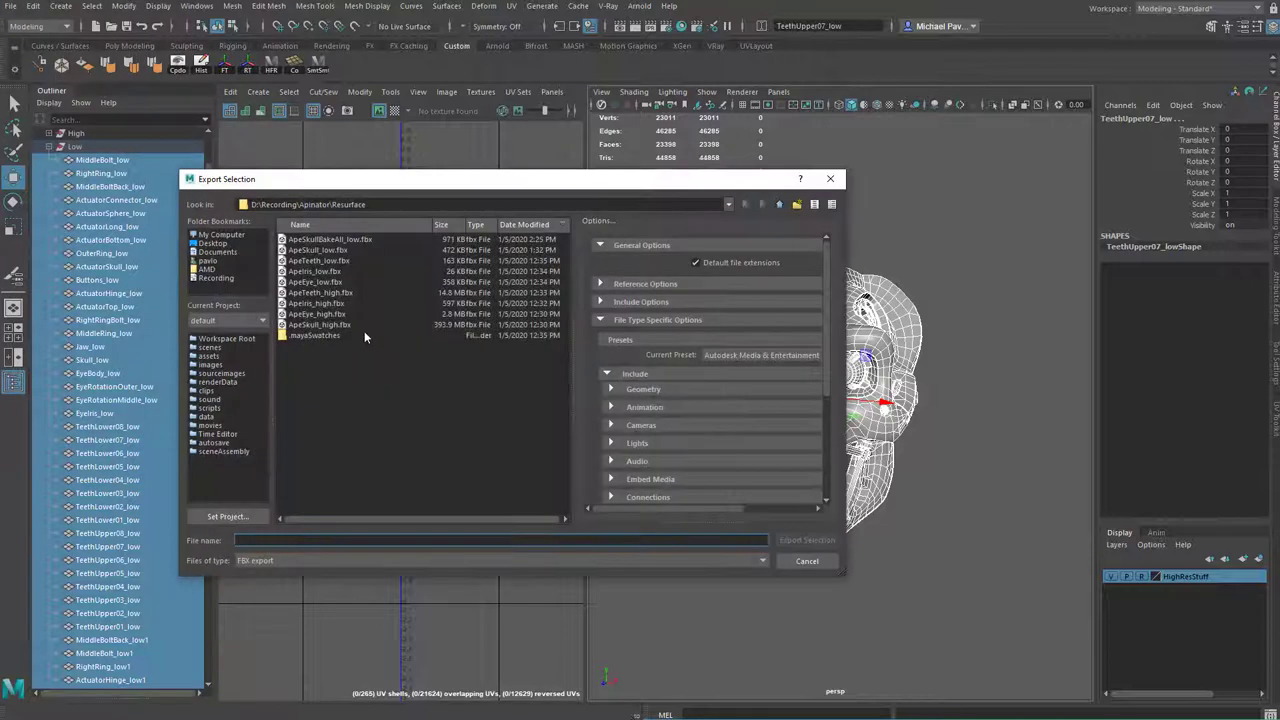
left_click(330, 239)
left_click_drag(320, 540, 266, 540)
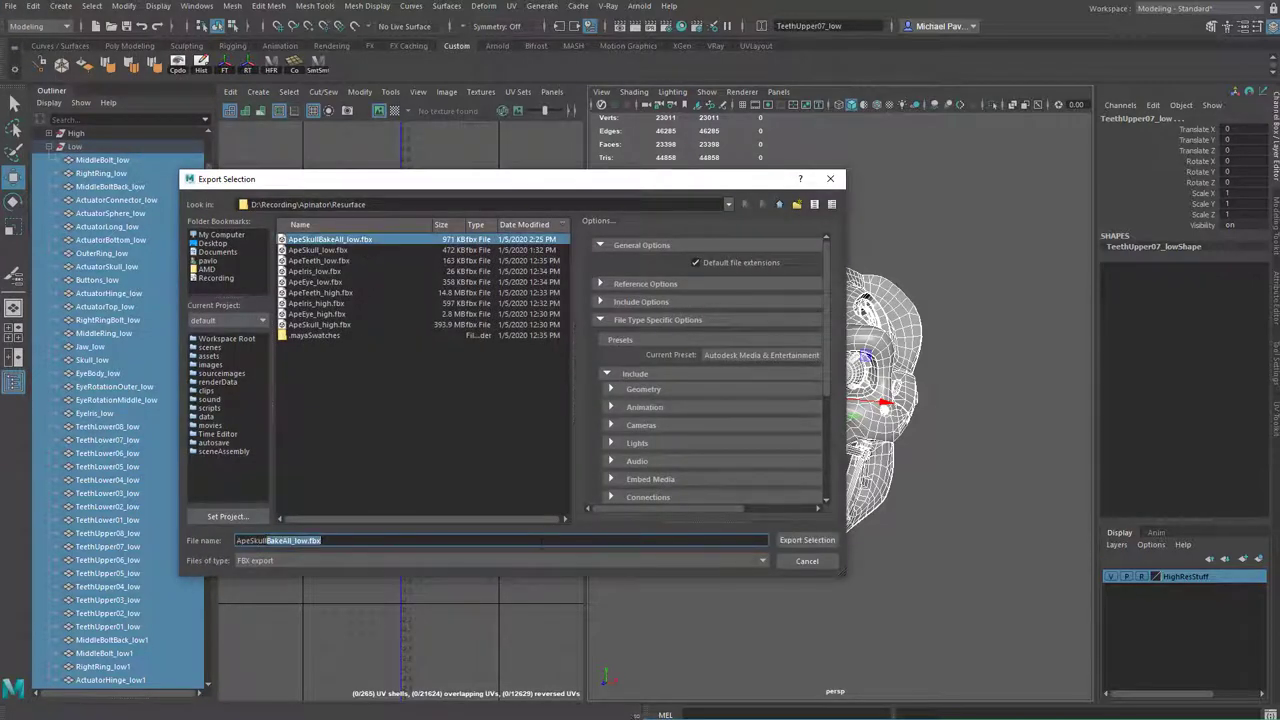
type("ApeSkullAll")
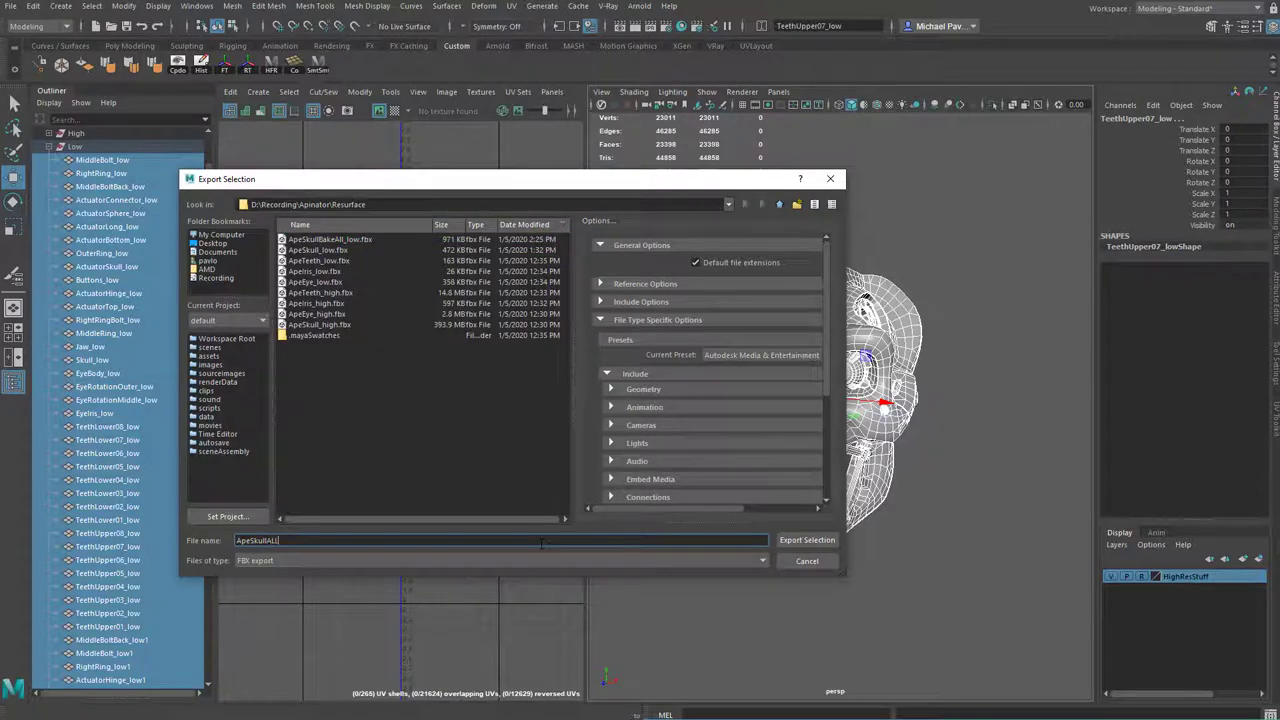
key("Return")
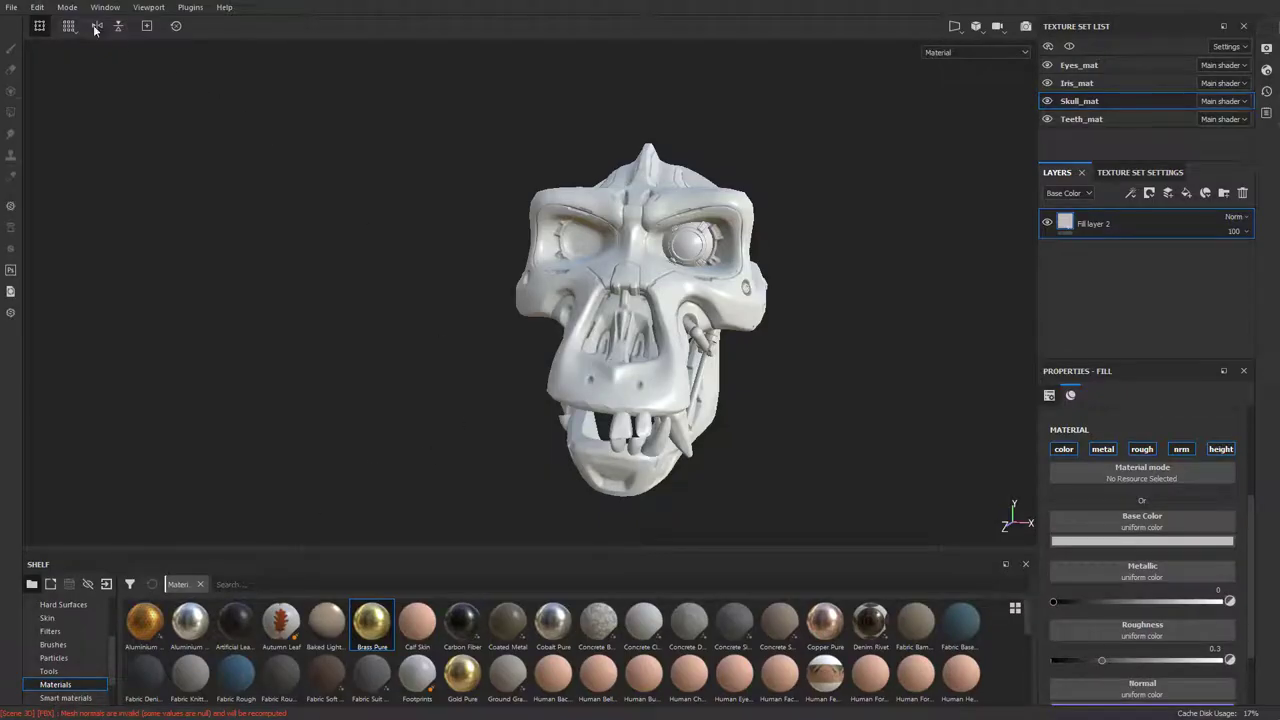
Set ApeSkullALL.fbx as the project mesh in Project configuration and inspect the reloaded skull
left_click(14, 8)
mouse_move(37, 7)
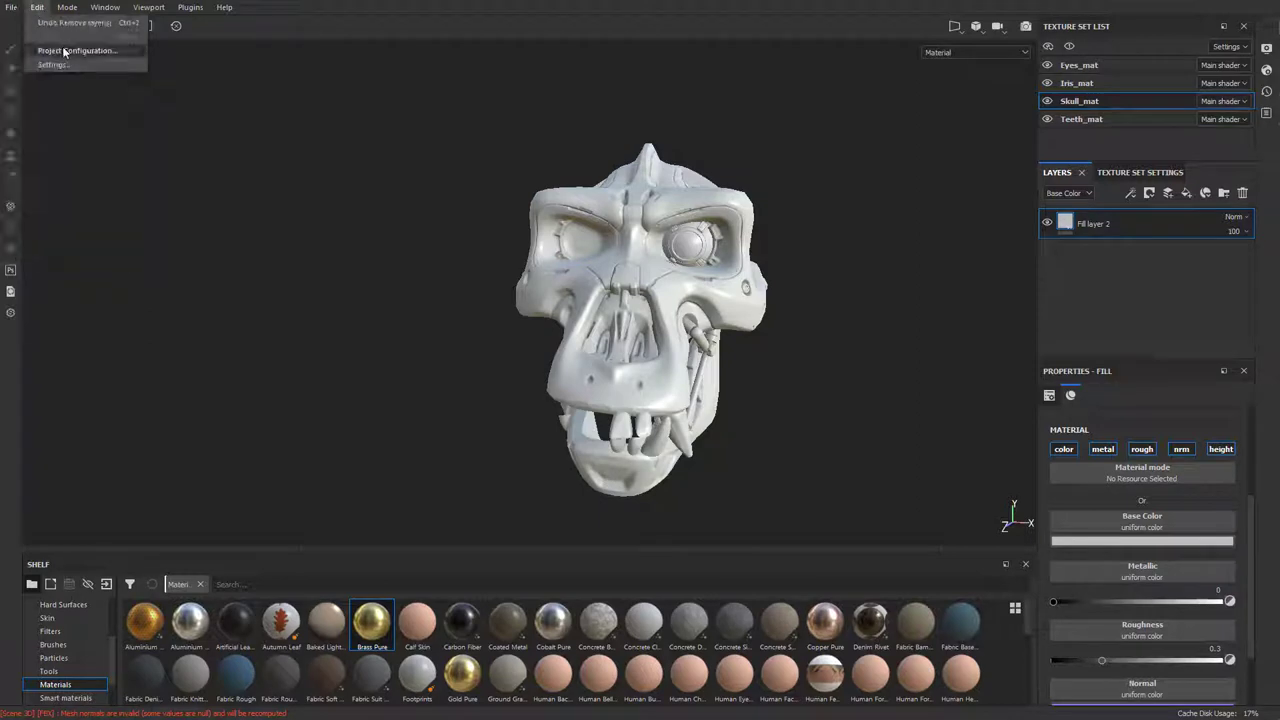
left_click(58, 51)
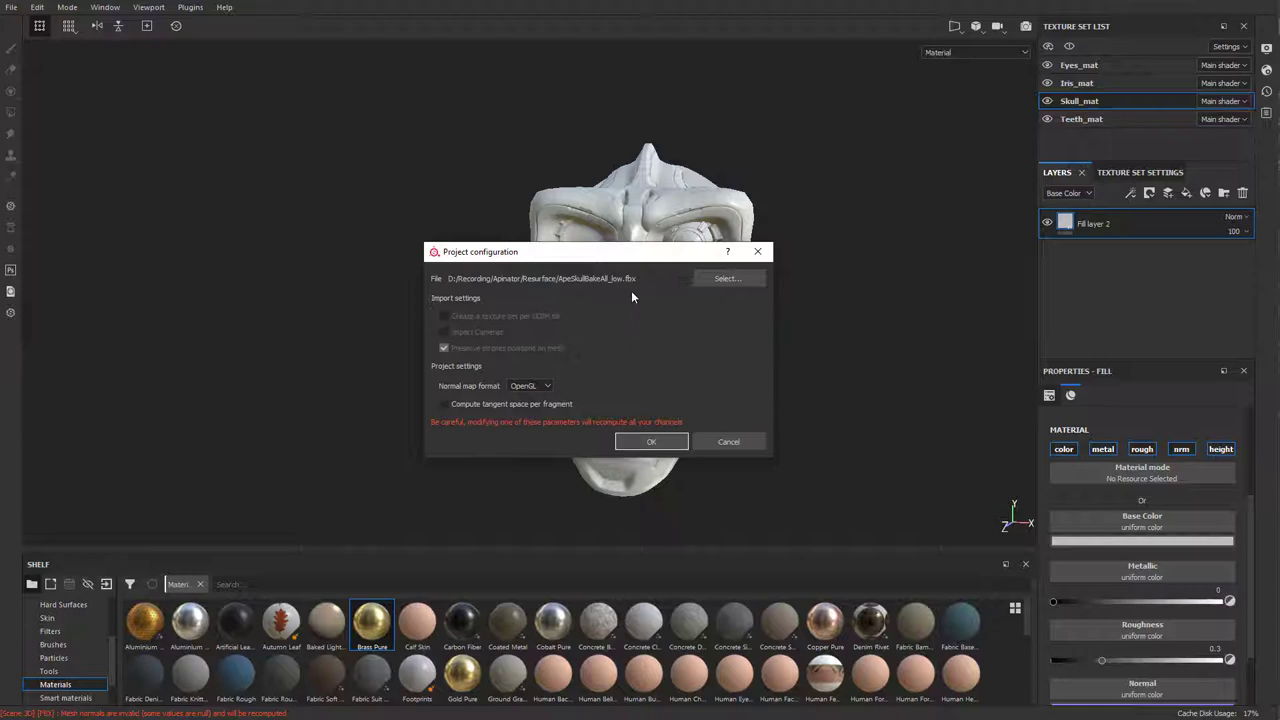
left_click(728, 278)
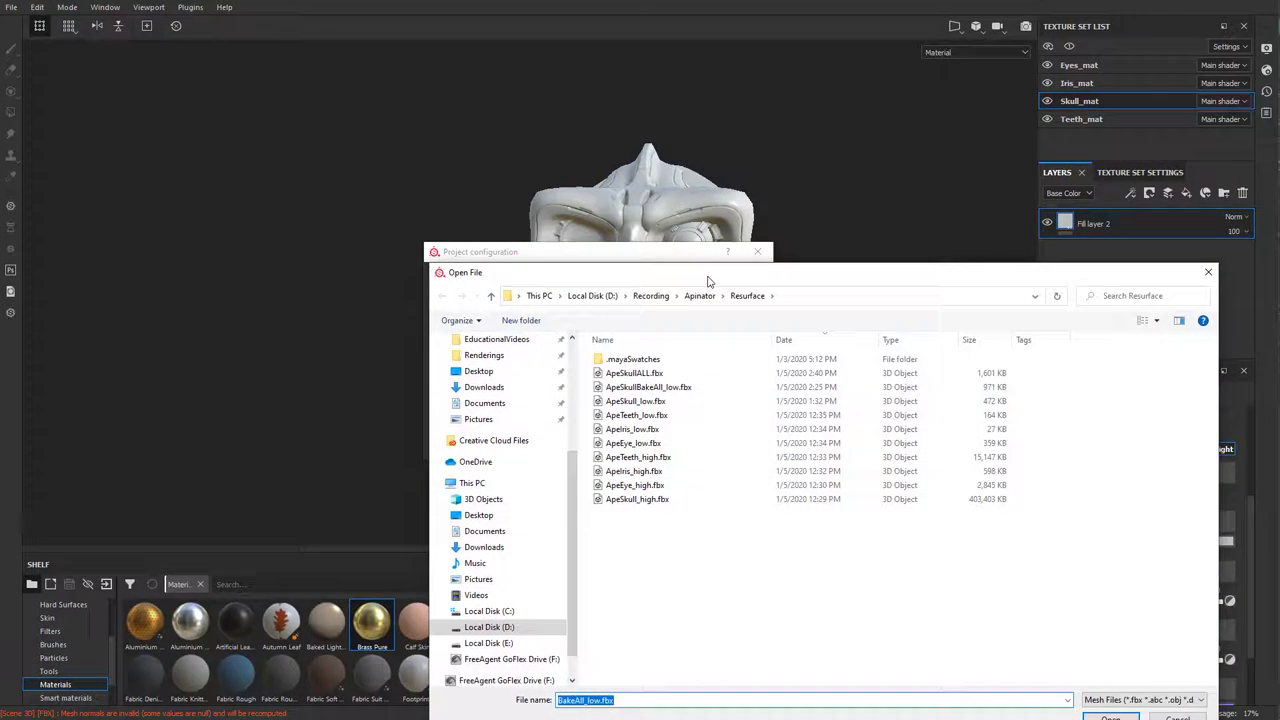
double_click(630, 371)
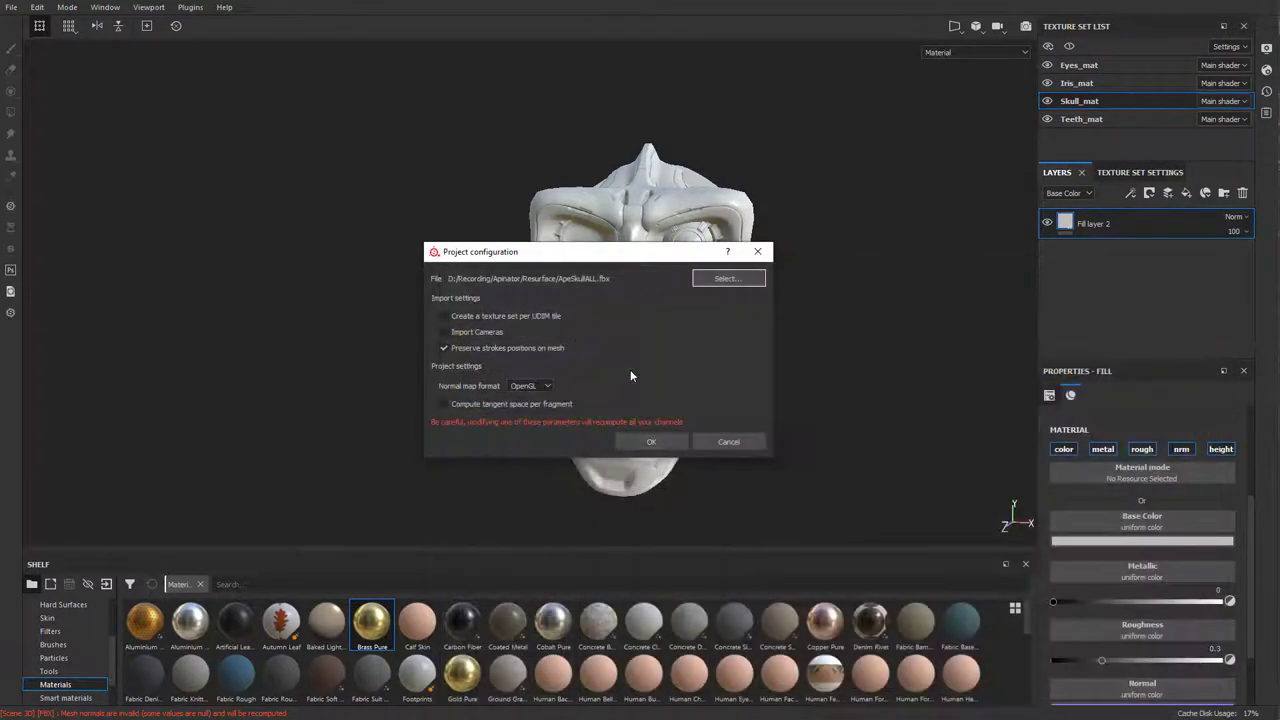
left_click(651, 441)
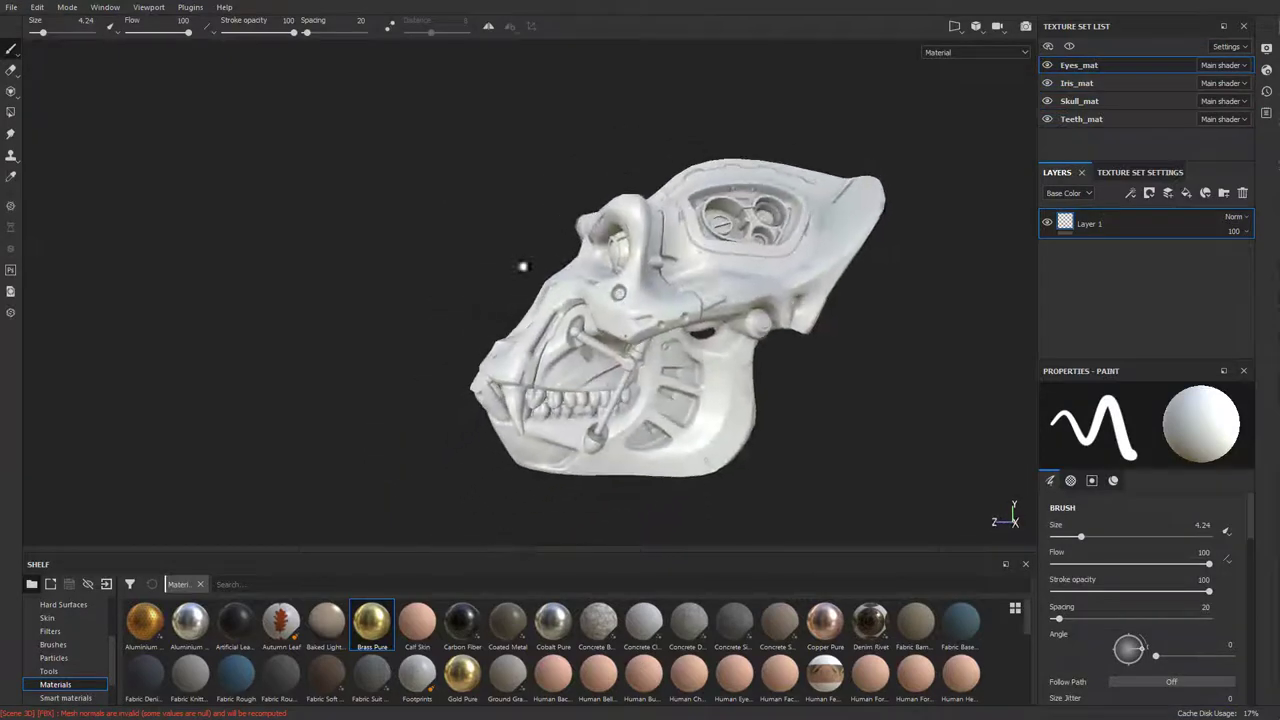
left_click_drag(522, 266, 680, 300, "alt")
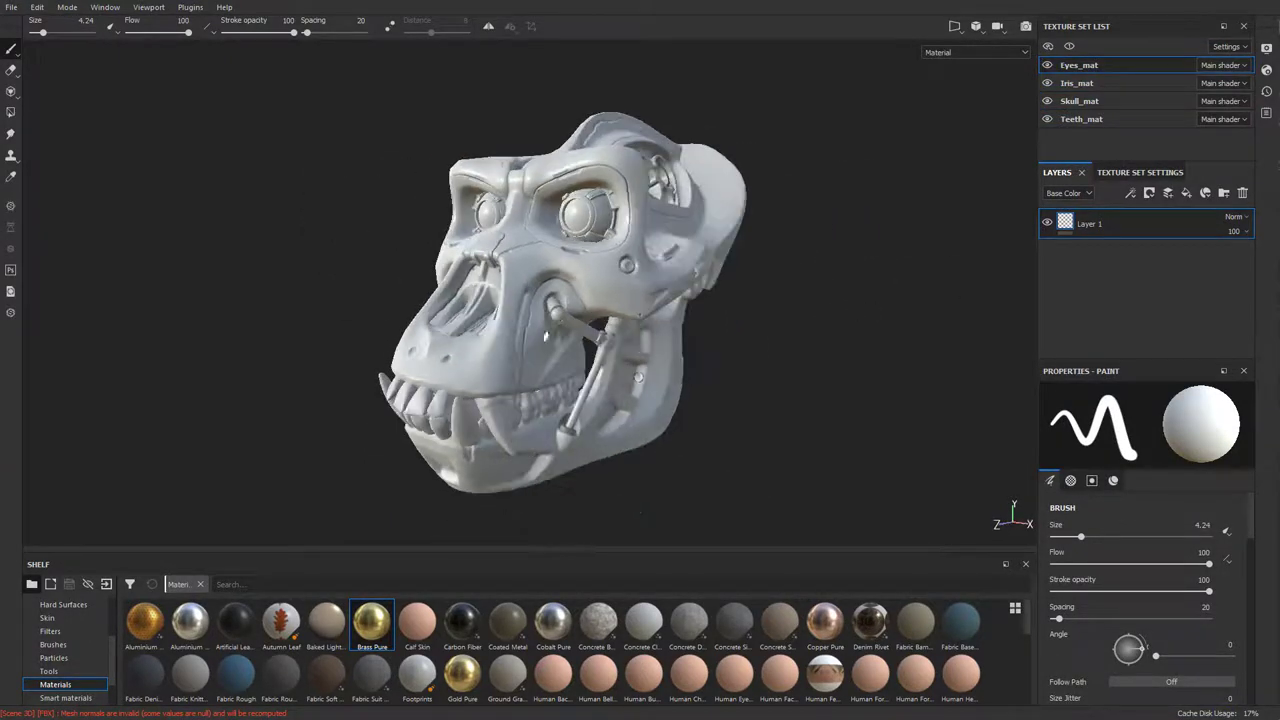
left_click_drag(605, 343, 478, 408, "alt")
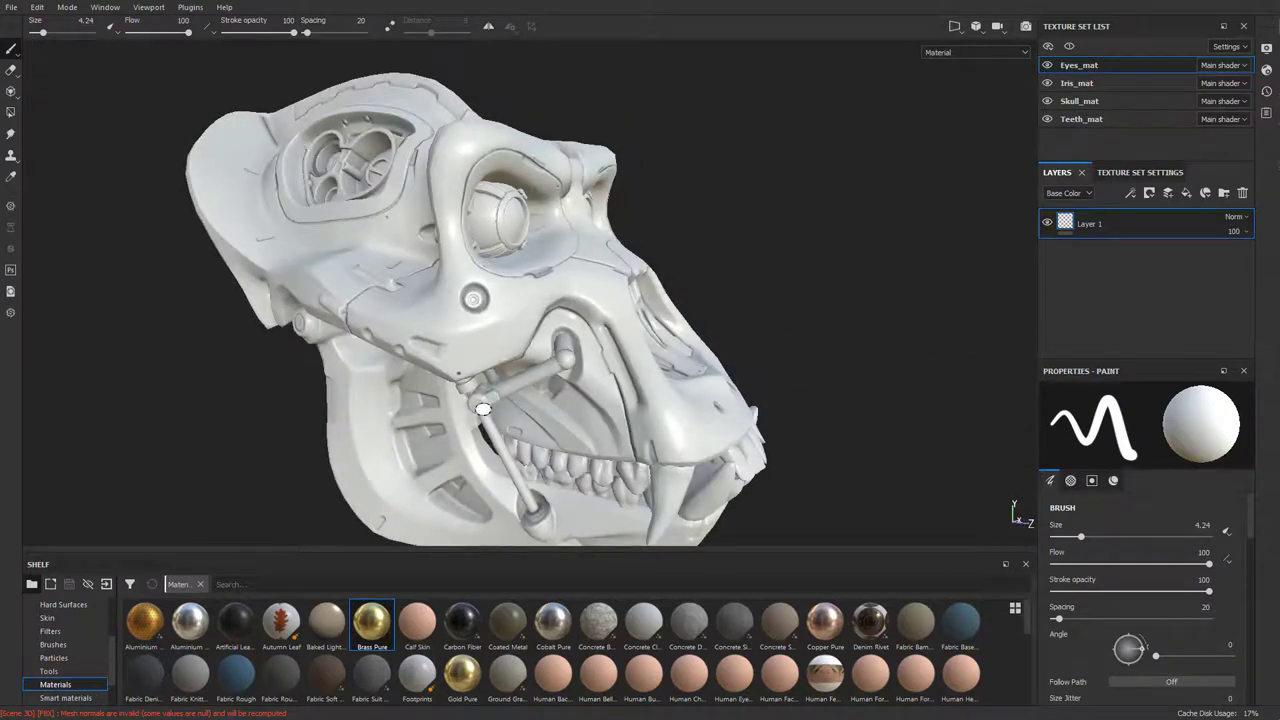
scroll(740, 358, "down", 3)
mouse_move(740, 358)
left_mouse_down("alt")
mouse_move(746, 377)
mouse_move(553, 333)
mouse_move(697, 374)
mouse_move(692, 334)
mouse_move(779, 293)
mouse_move(810, 372)
left_mouse_up("alt")
Open Save As and navigate to the D:\Recording\Apinator folder
left_click(11, 7)
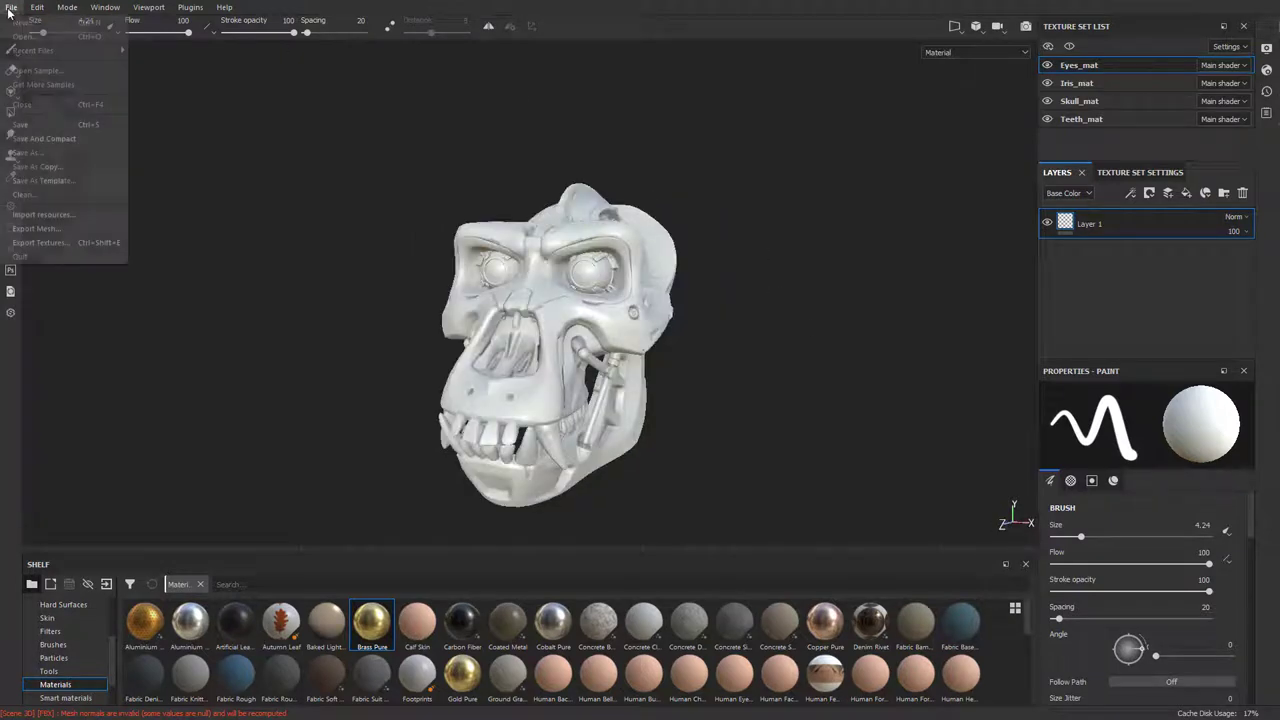
left_click(45, 154)
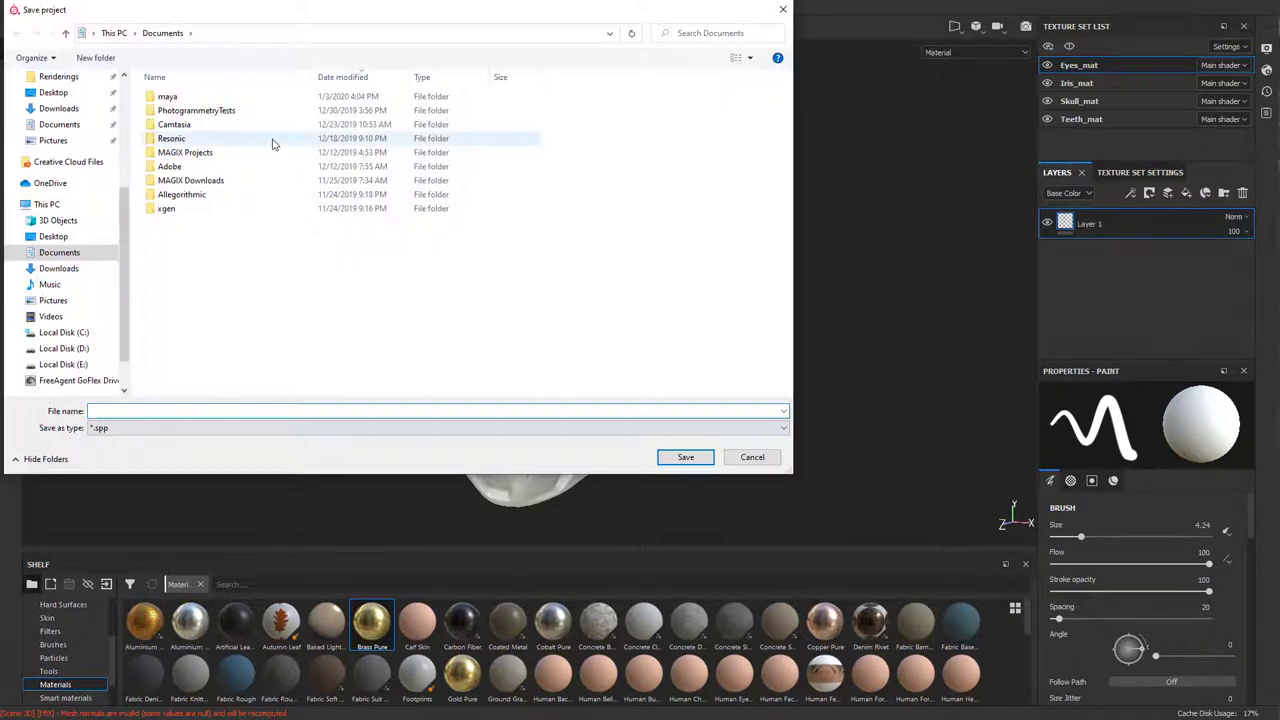
left_click(58, 172)
double_click(189, 107)
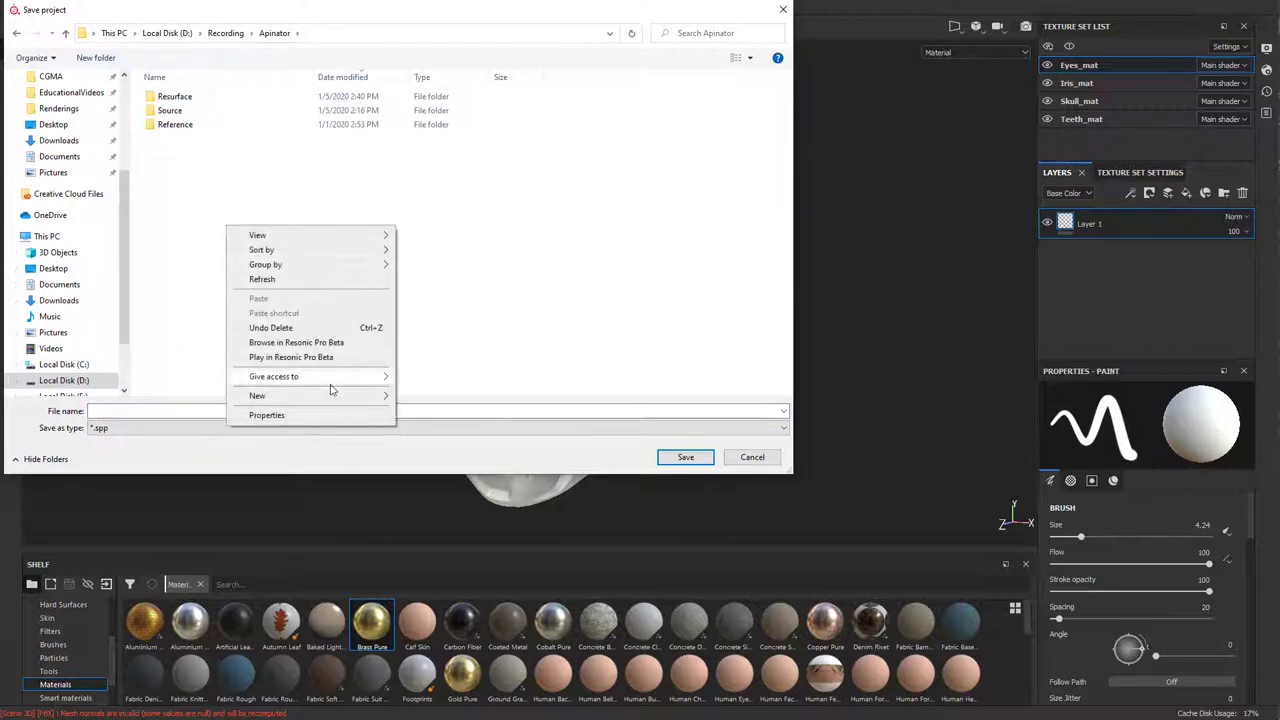